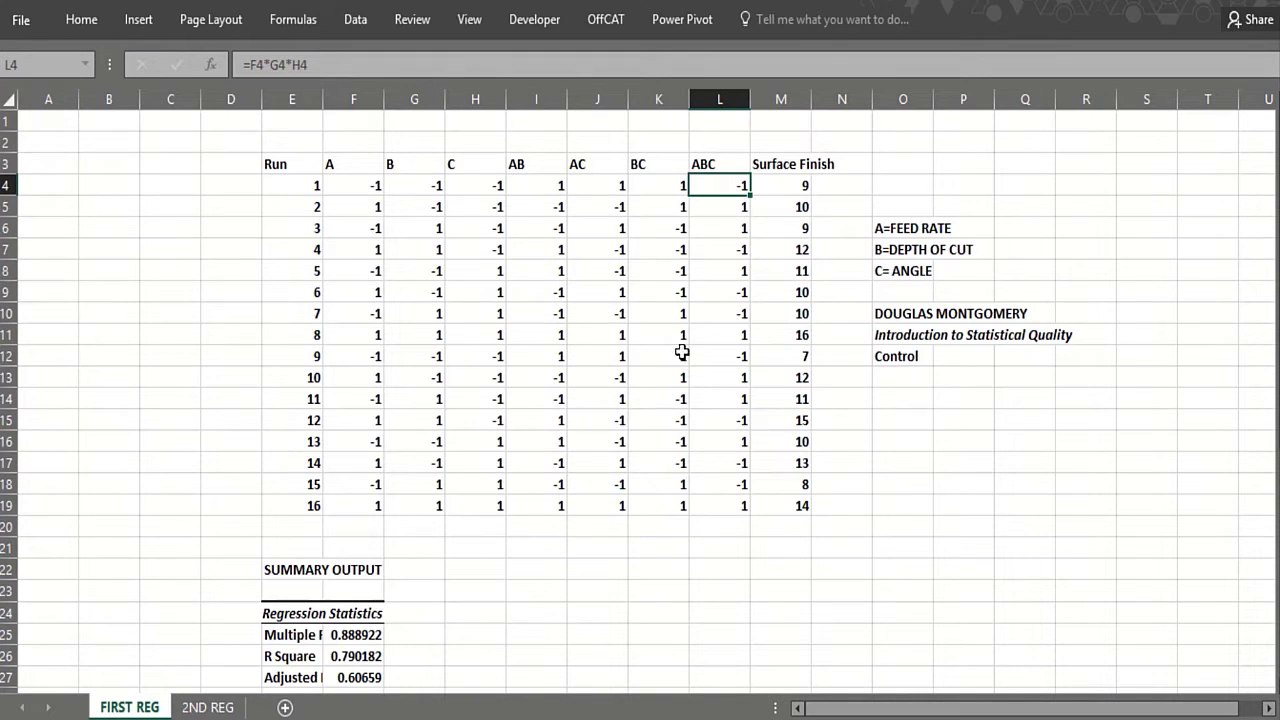
Step: Change the font colour of the textbook reference in O10:R12 to red
click(890, 405)
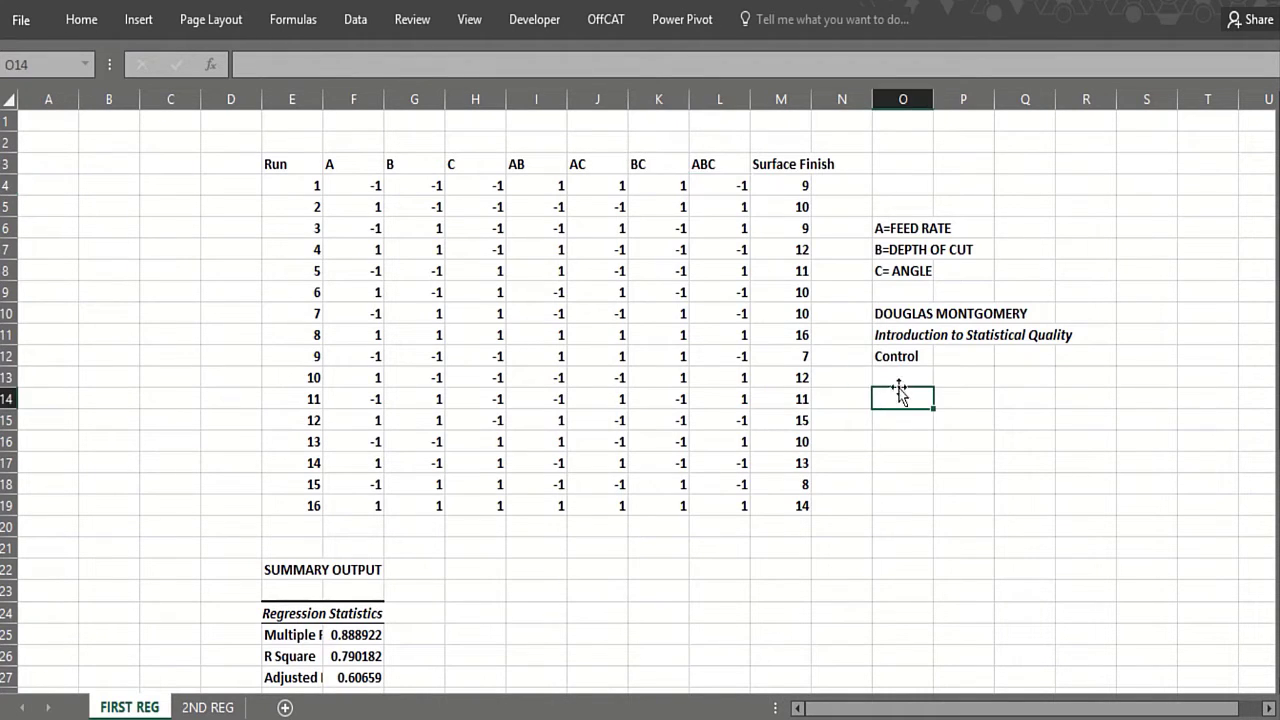
click(897, 379)
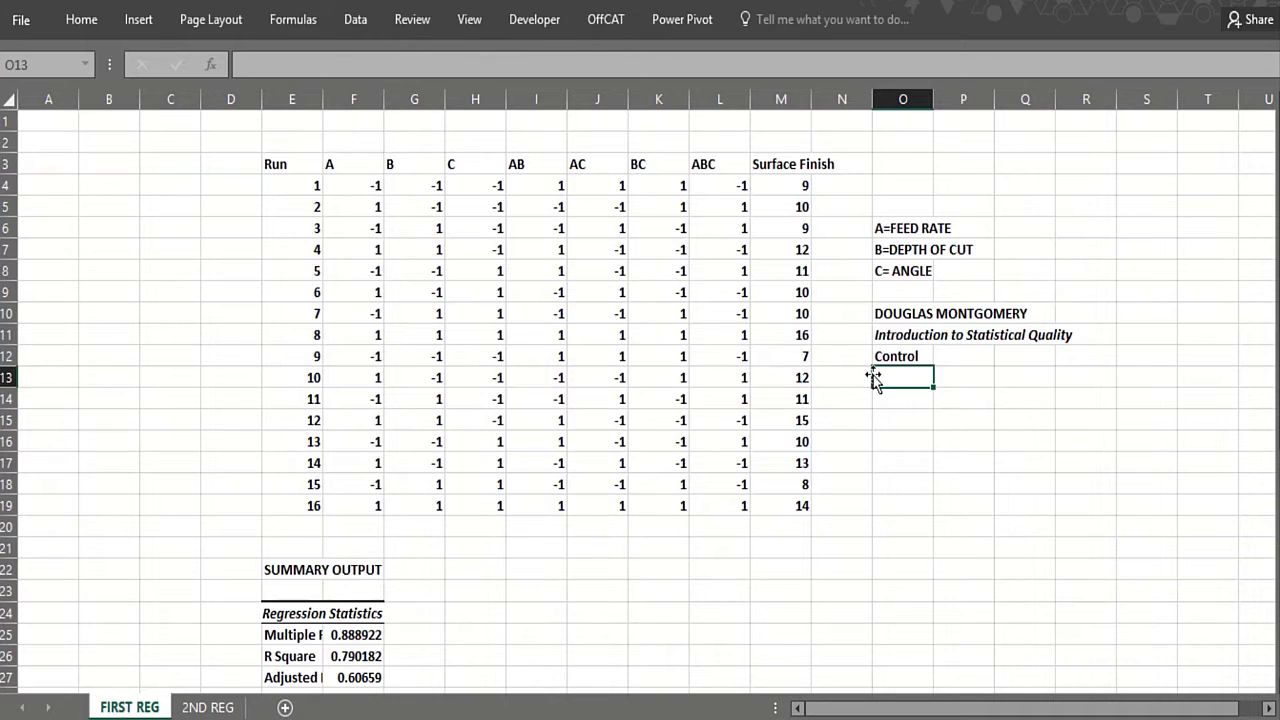
drag(888, 334, 1073, 357)
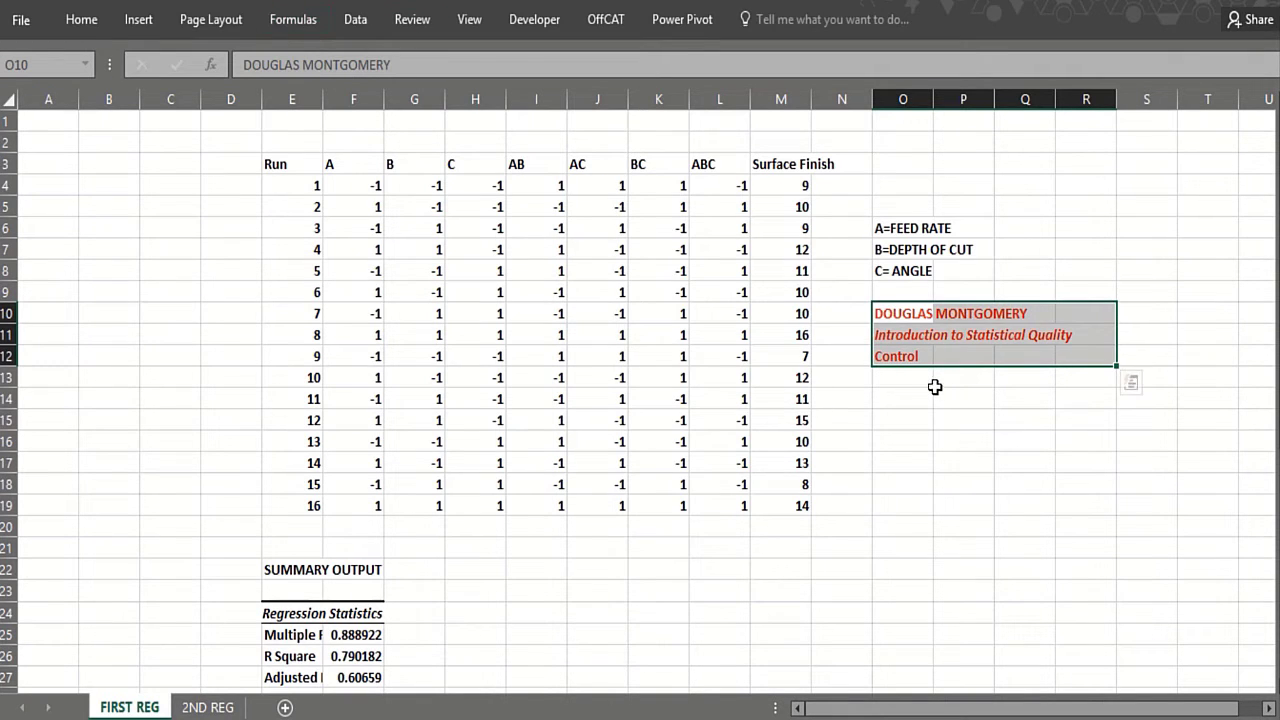
click(926, 388)
click(972, 384)
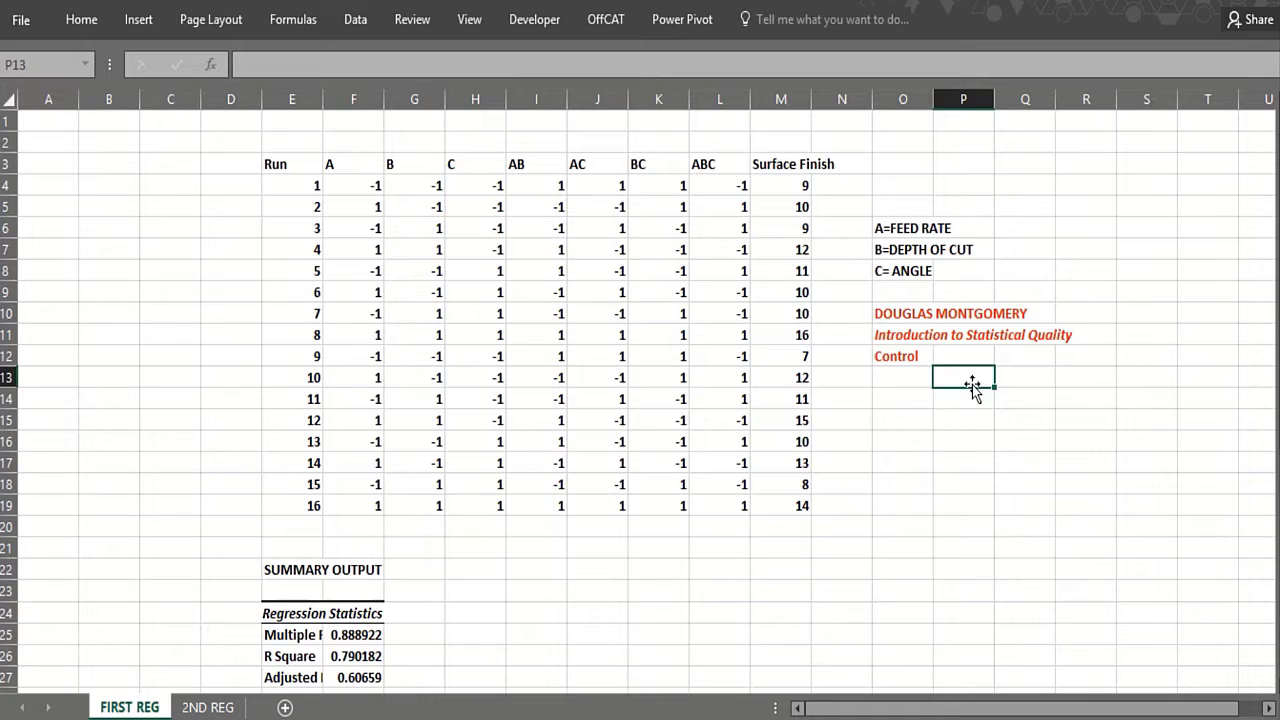
click(884, 402)
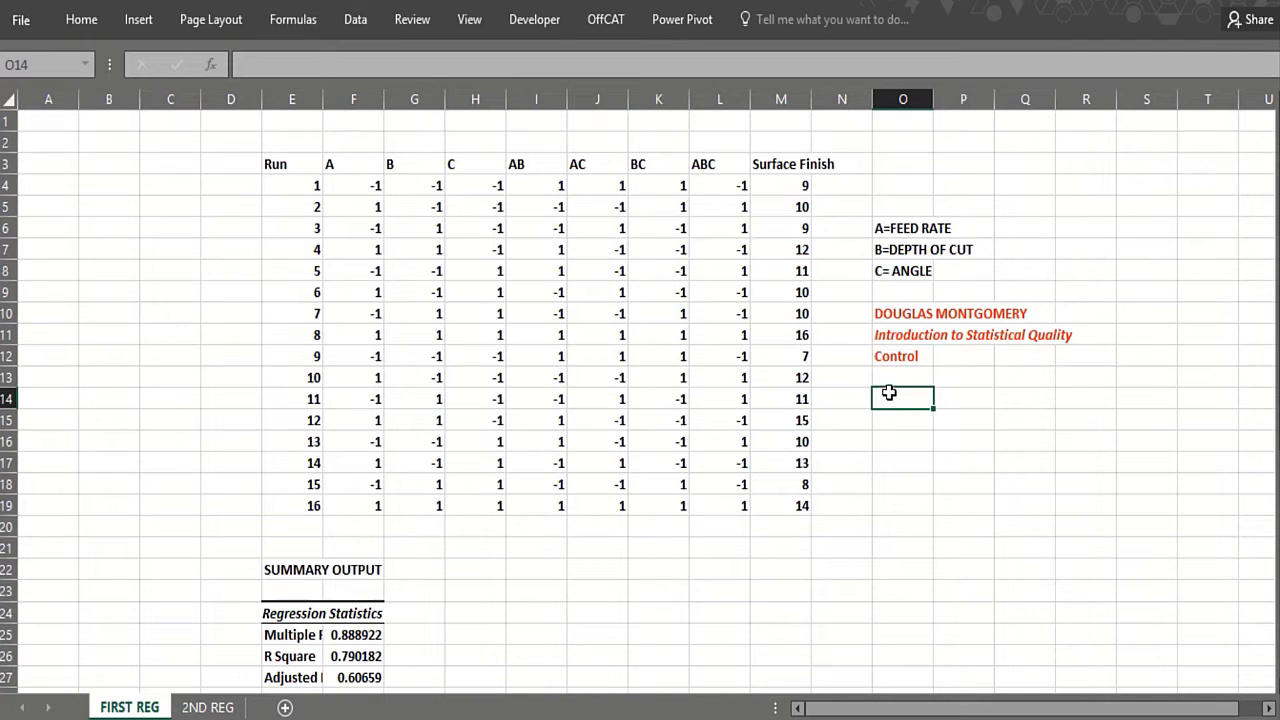
click(892, 373)
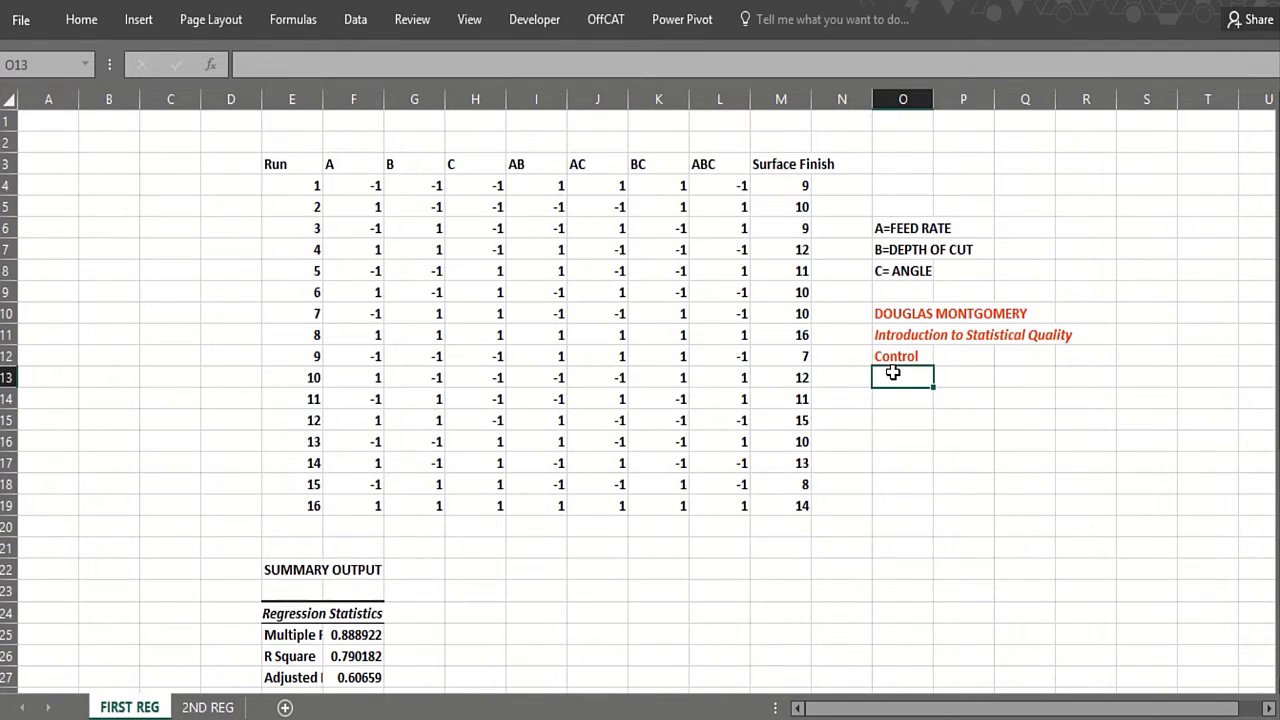
click(582, 142)
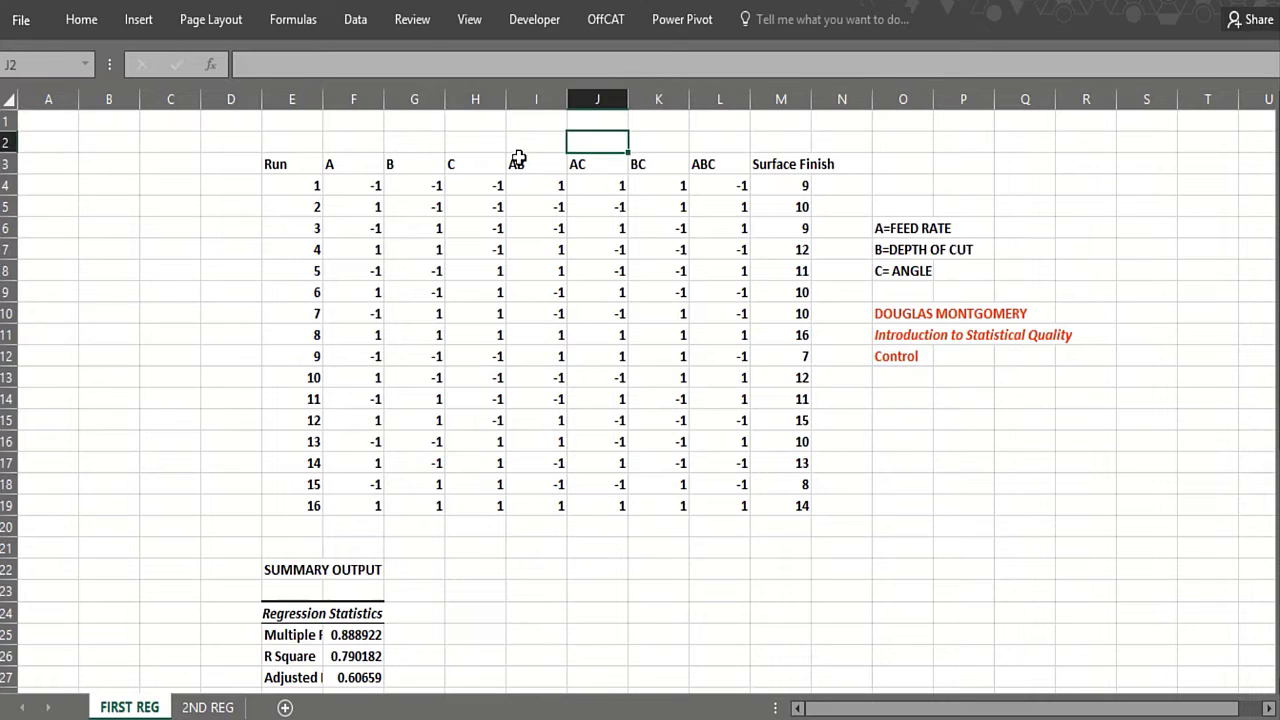
click(377, 164)
click(420, 166)
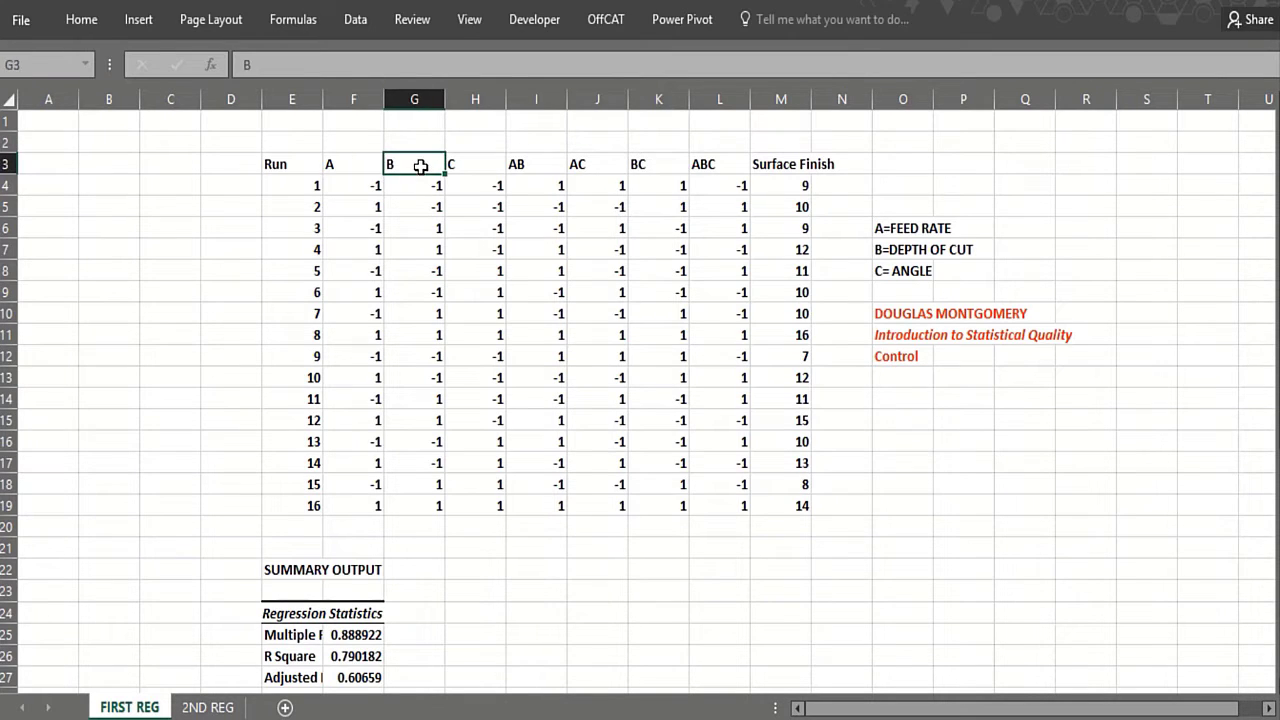
Step: Enter 2 followed by a superscript k in cell K2, above the BC heading
click(633, 137)
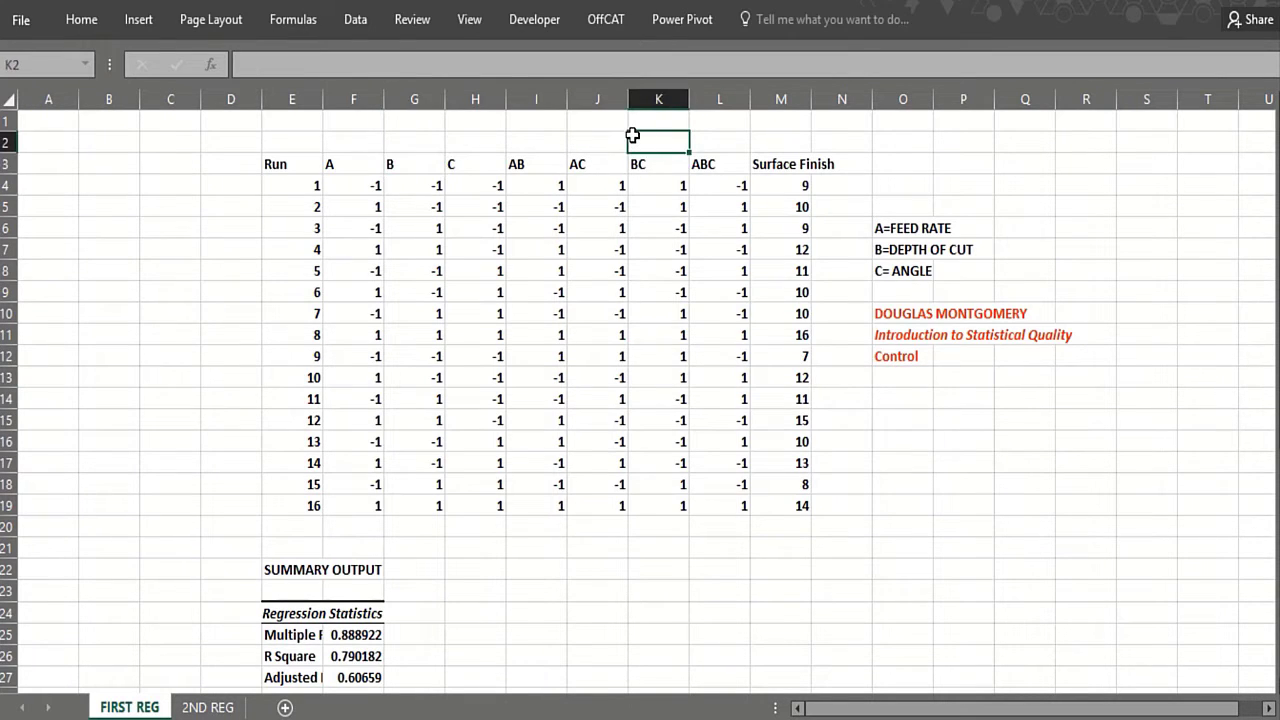
text(2)
key(ctrl+1)
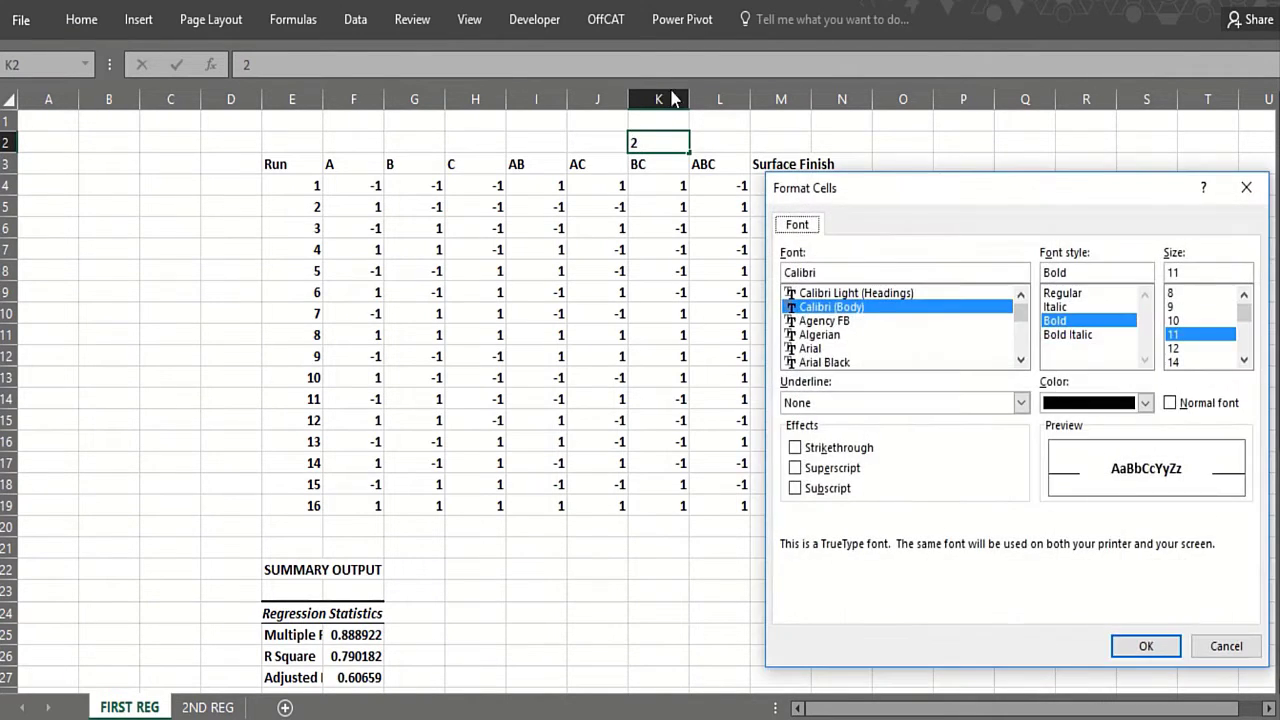
click(809, 472)
click(1145, 646)
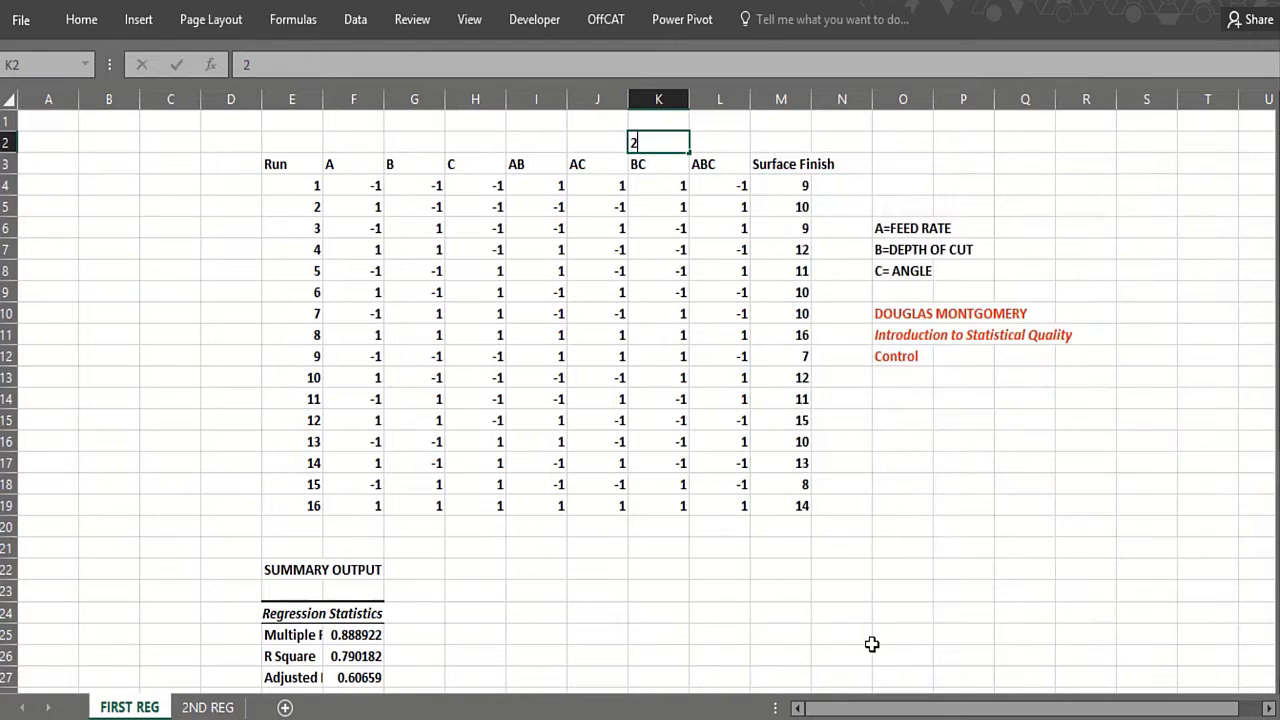
text(k)
key(Return)
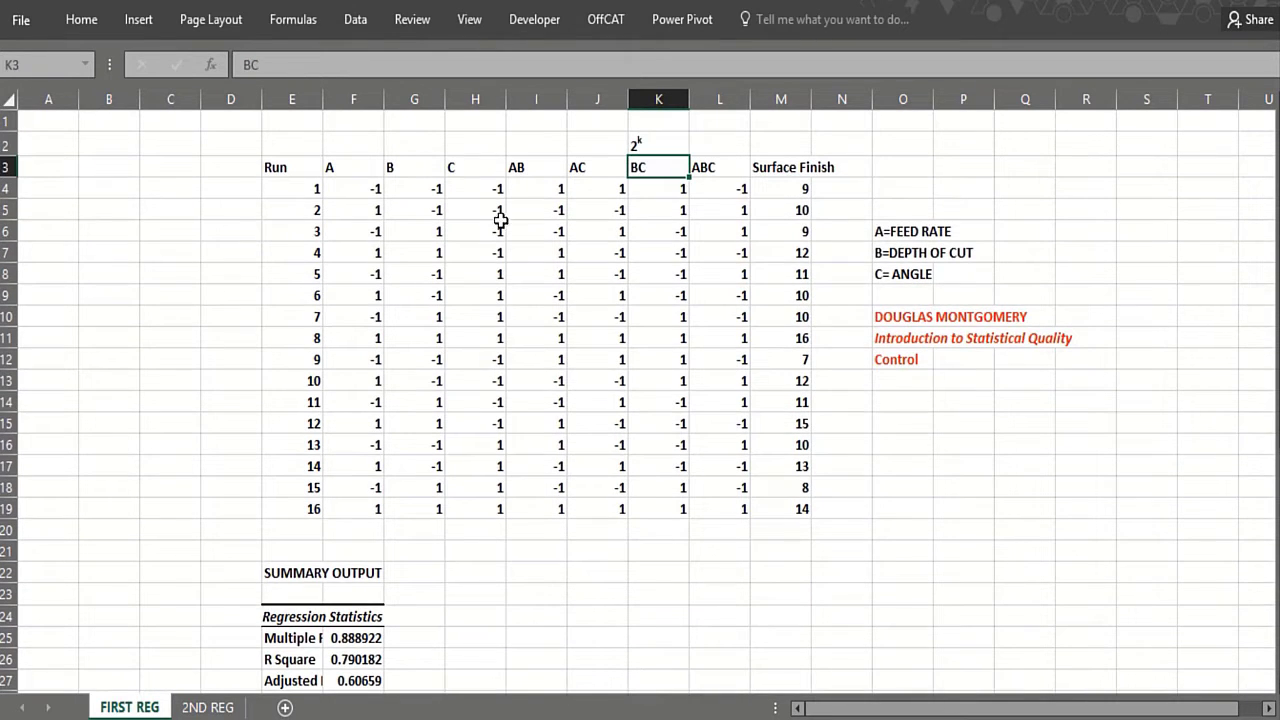
Step: Examine the factor legend, the coded levels of factors A, B and C, and the Surface Finish responses across the runs
click(511, 149)
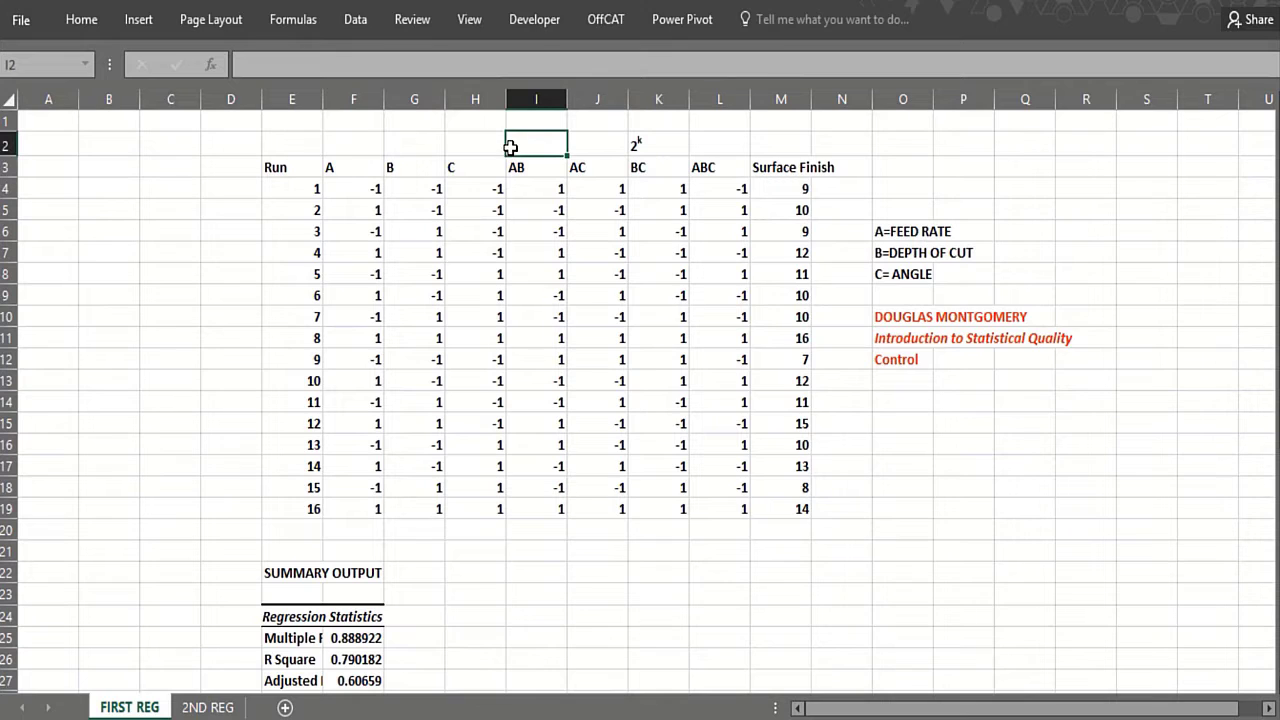
click(342, 166)
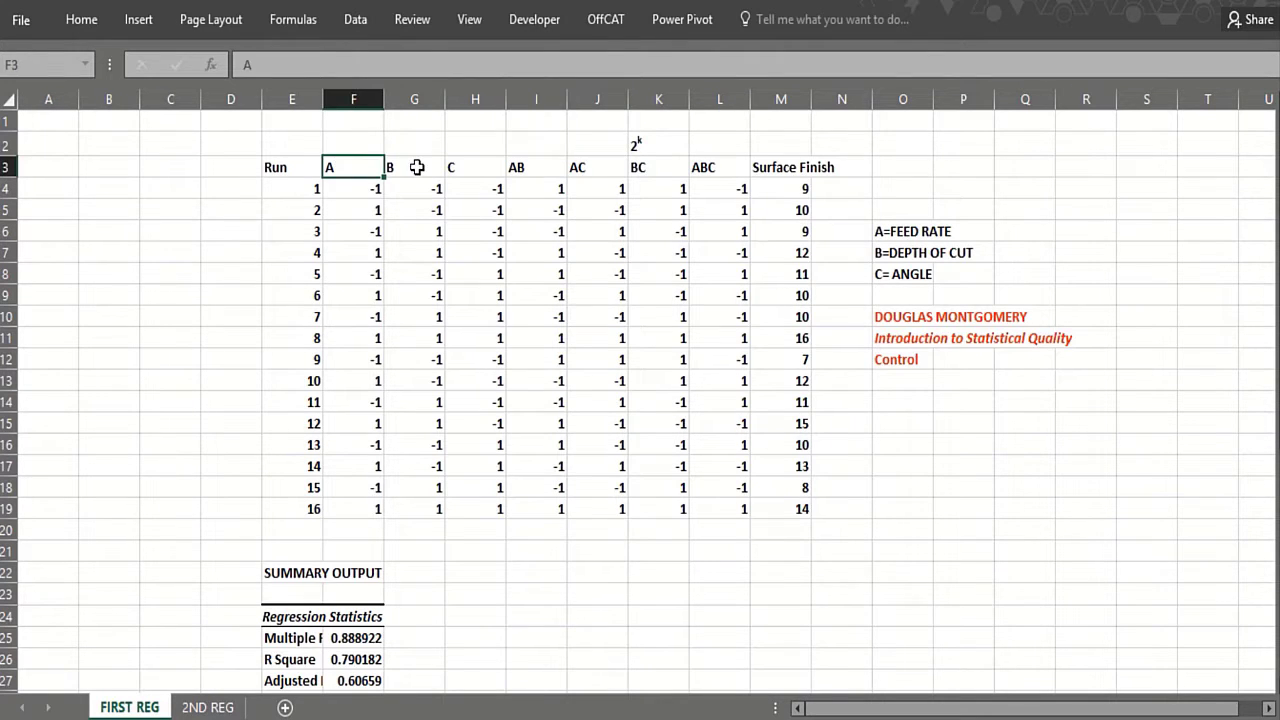
click(890, 276)
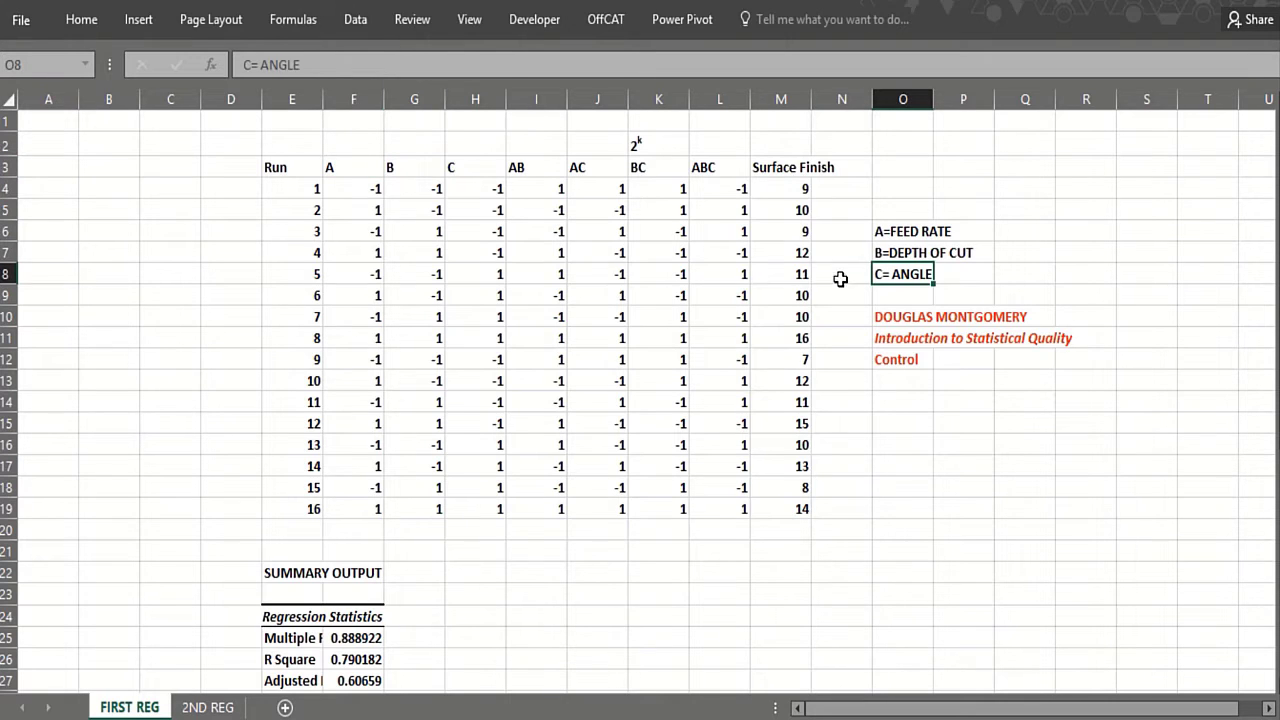
click(785, 188)
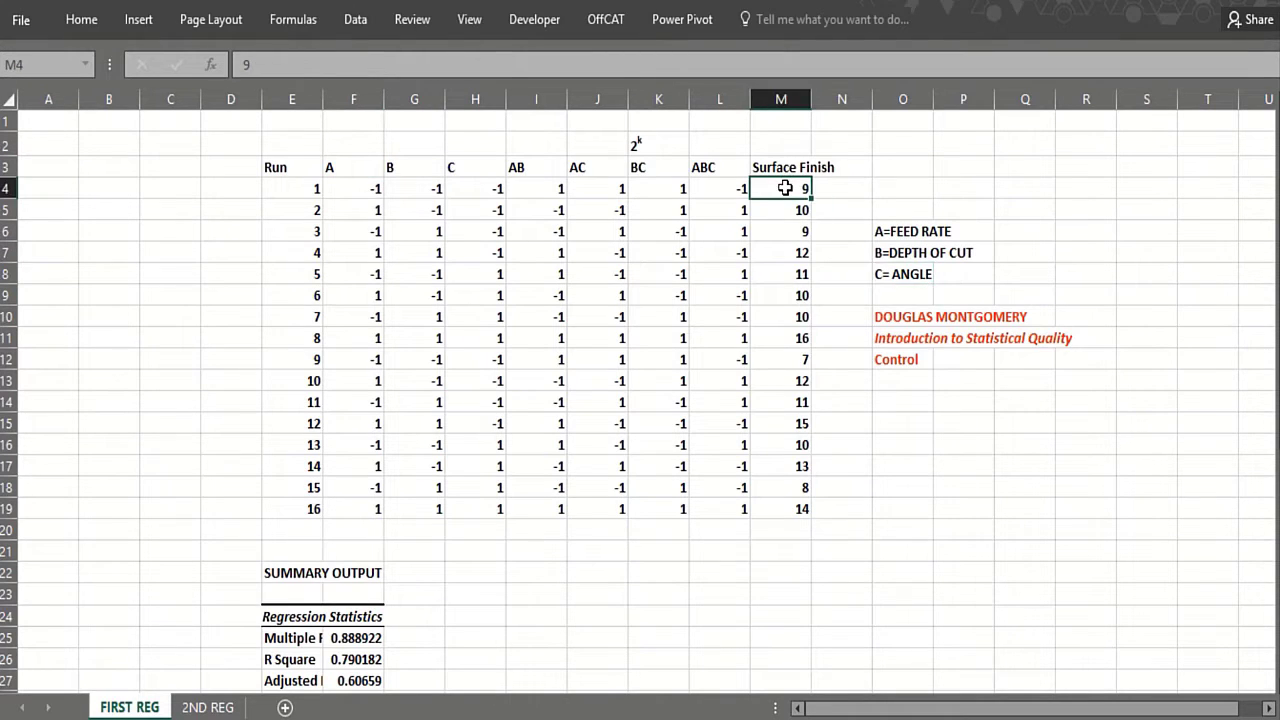
click(786, 170)
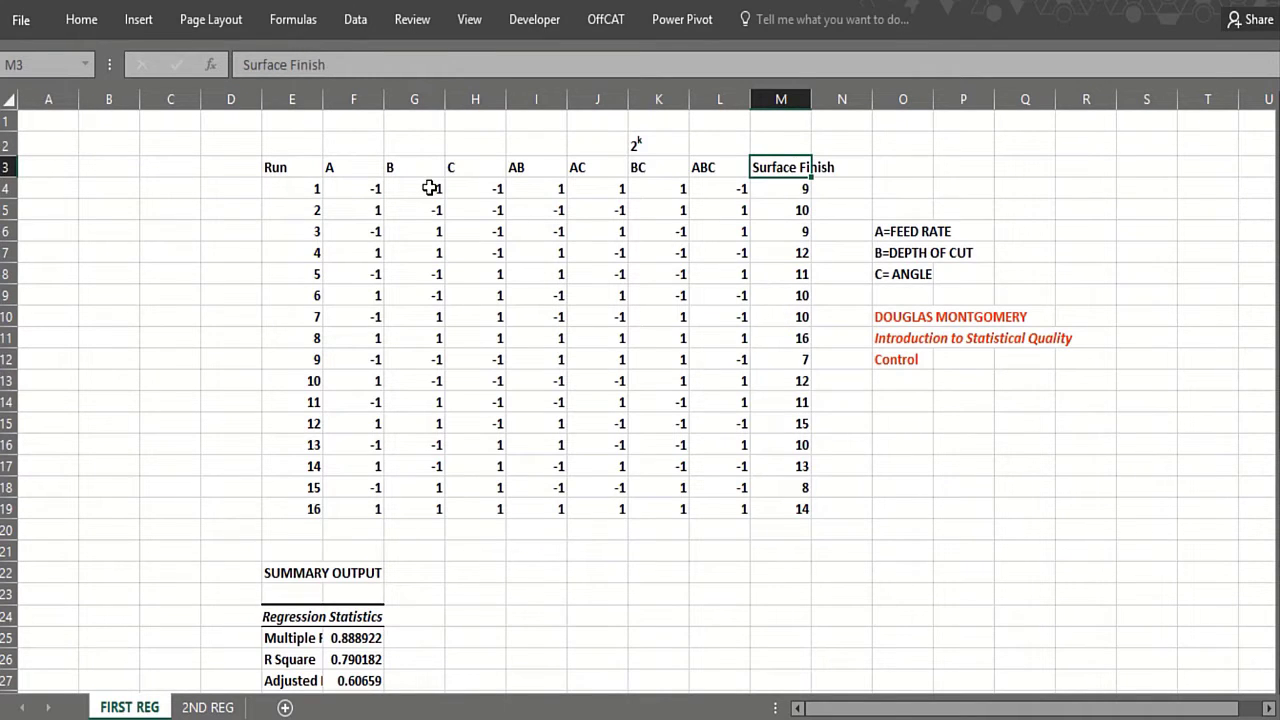
click(370, 183)
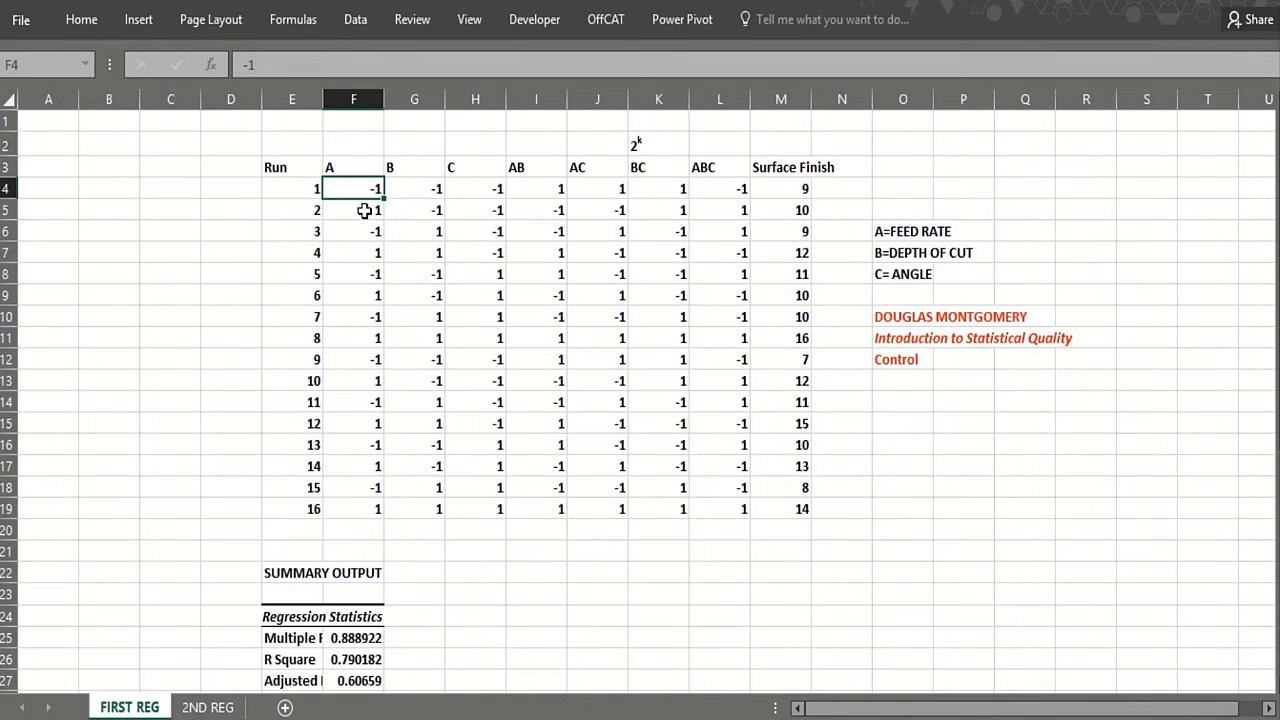
click(354, 337)
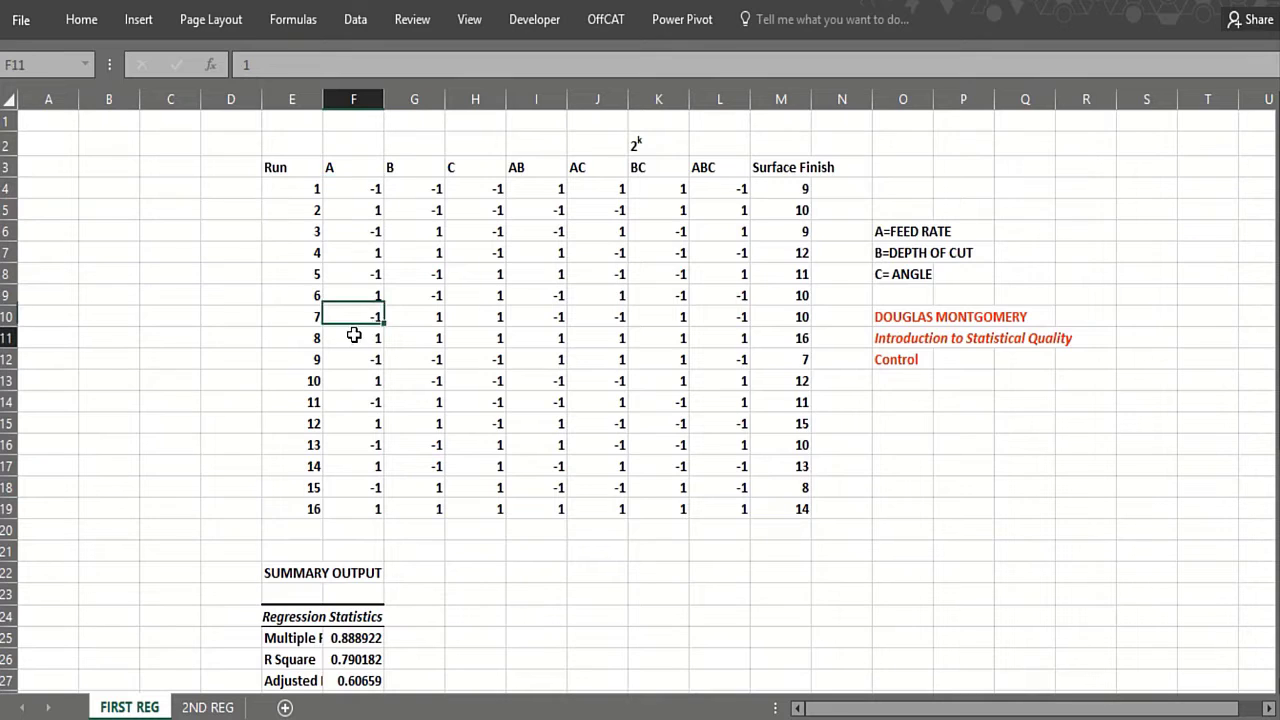
click(355, 188)
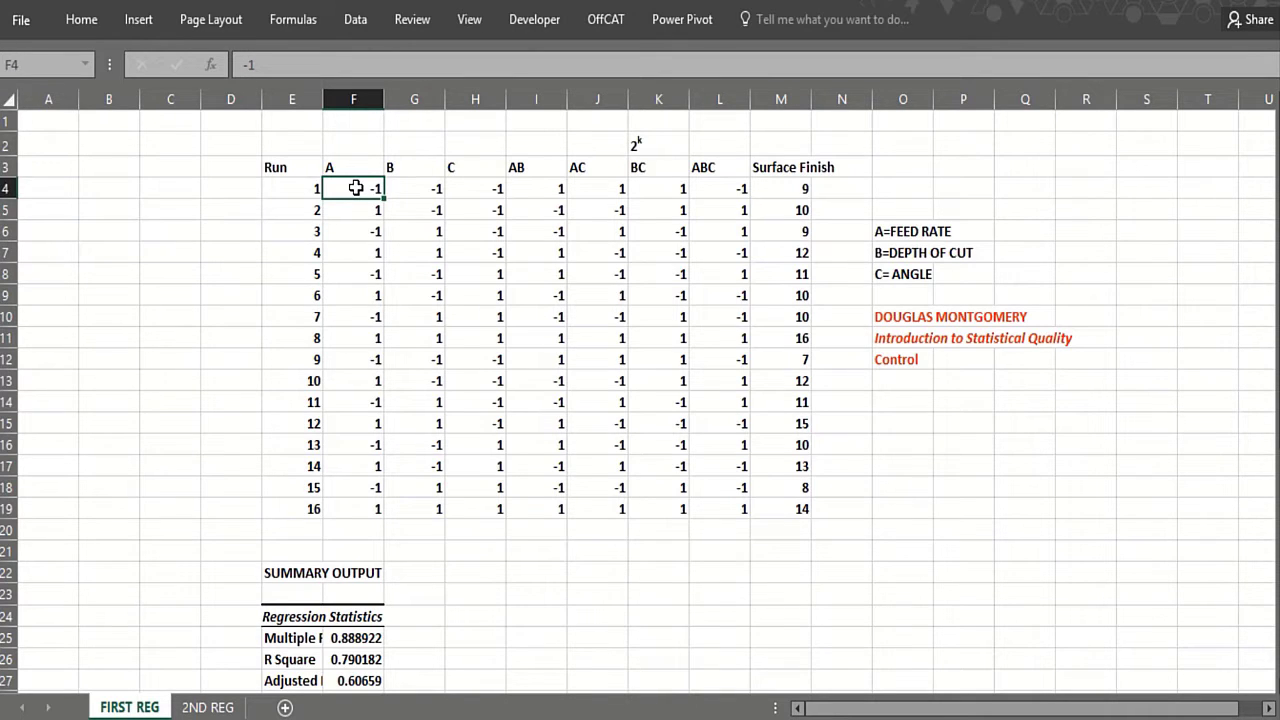
click(354, 206)
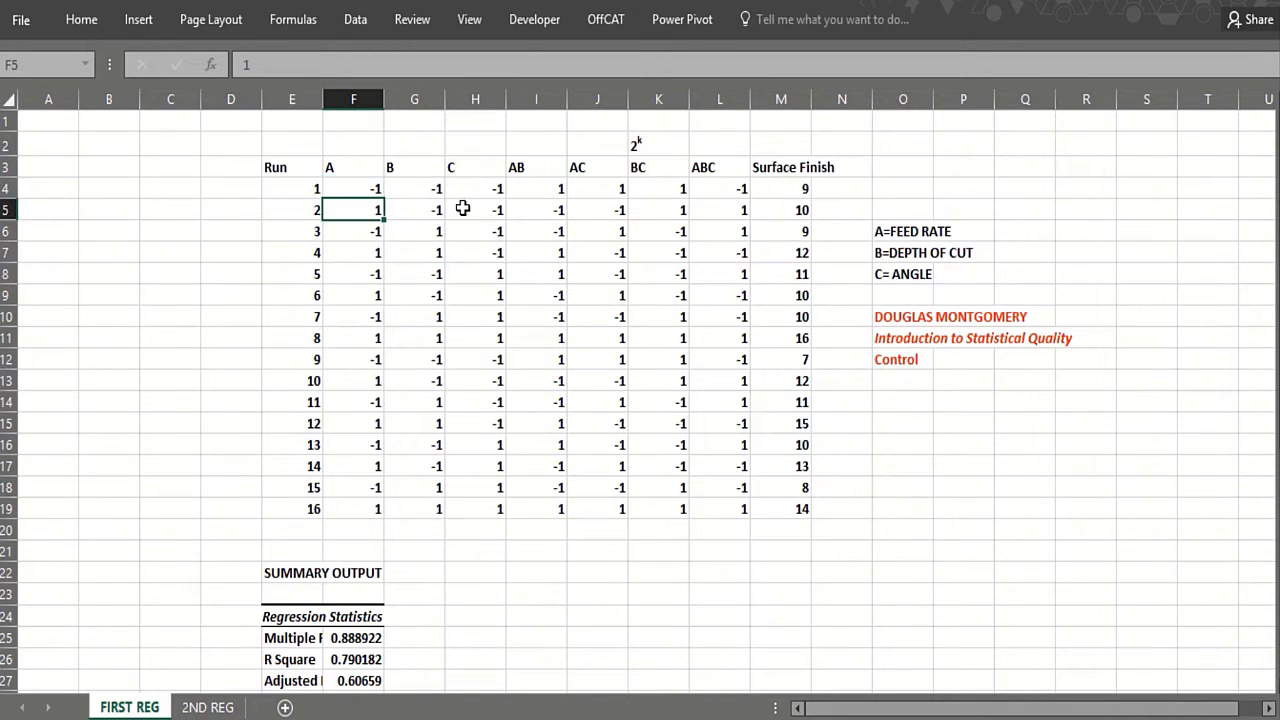
click(425, 208)
click(423, 190)
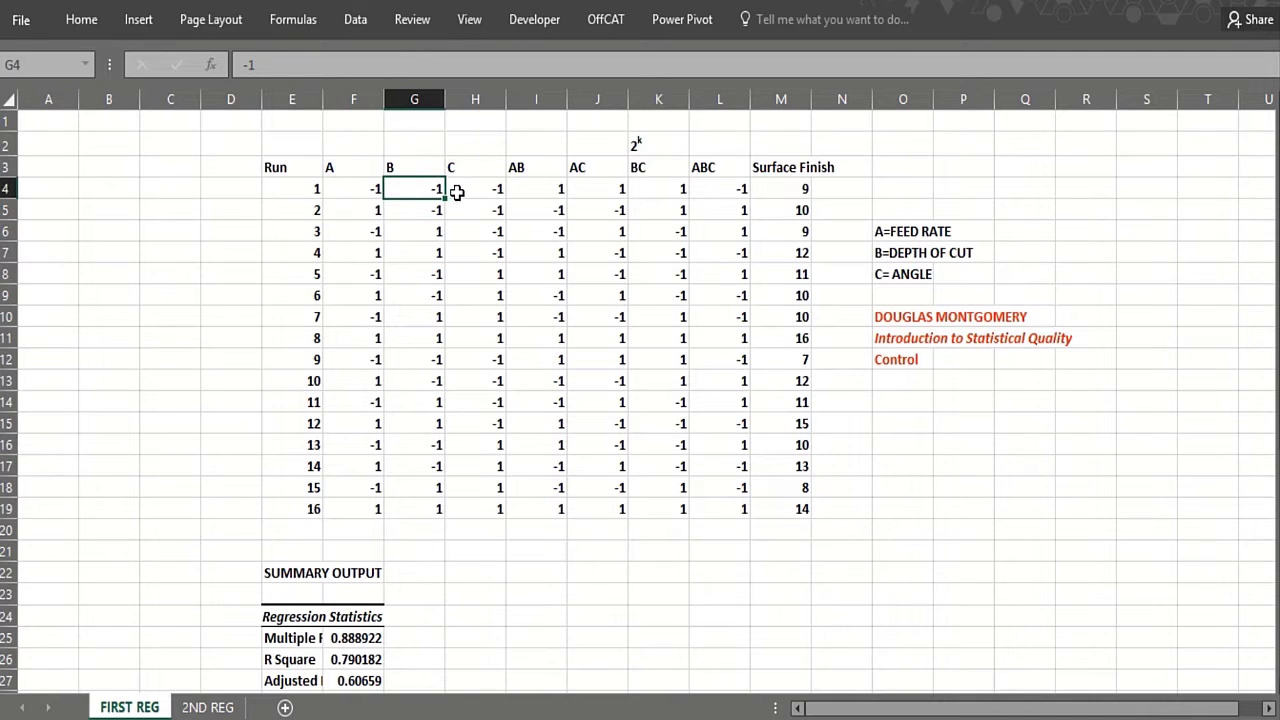
click(458, 191)
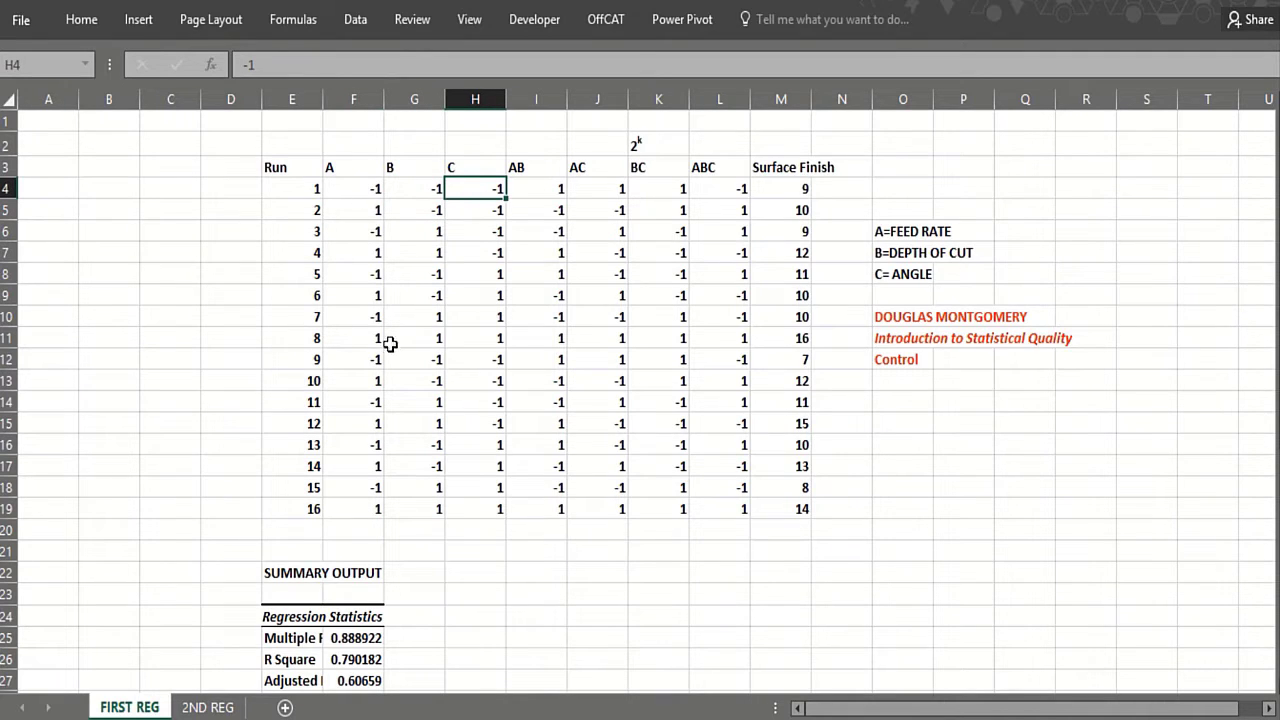
click(779, 188)
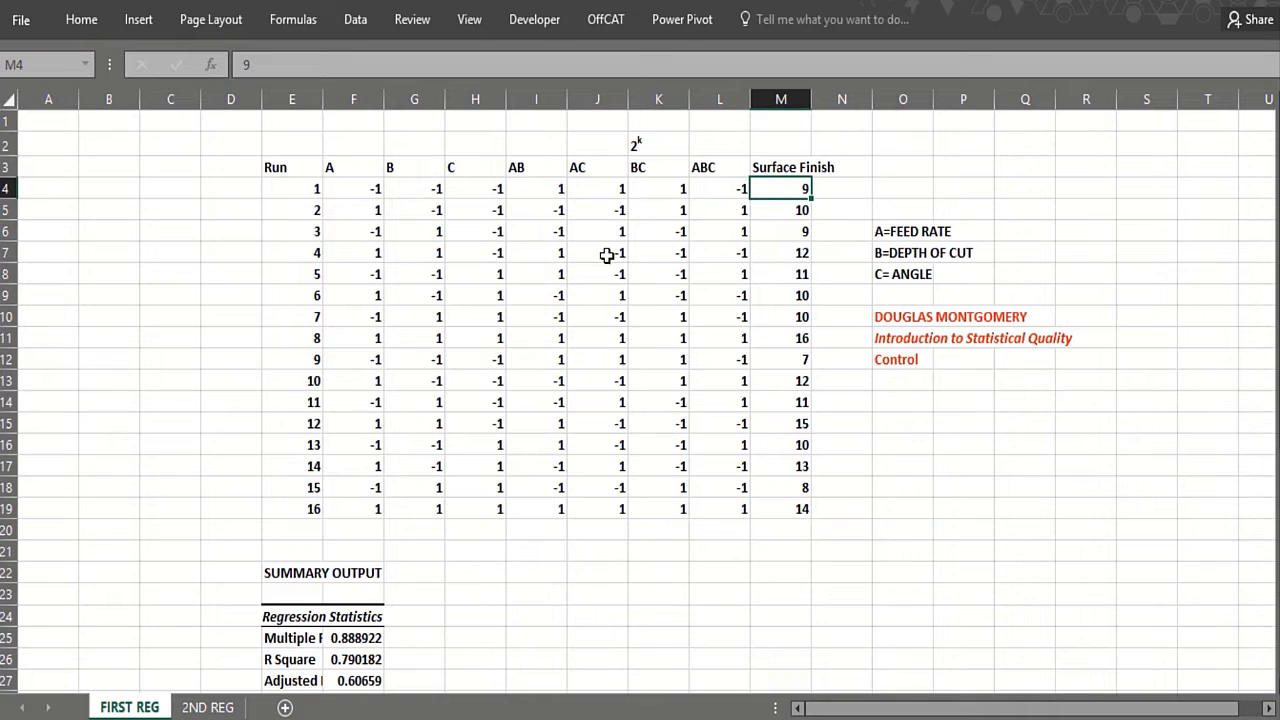
click(345, 338)
click(801, 360)
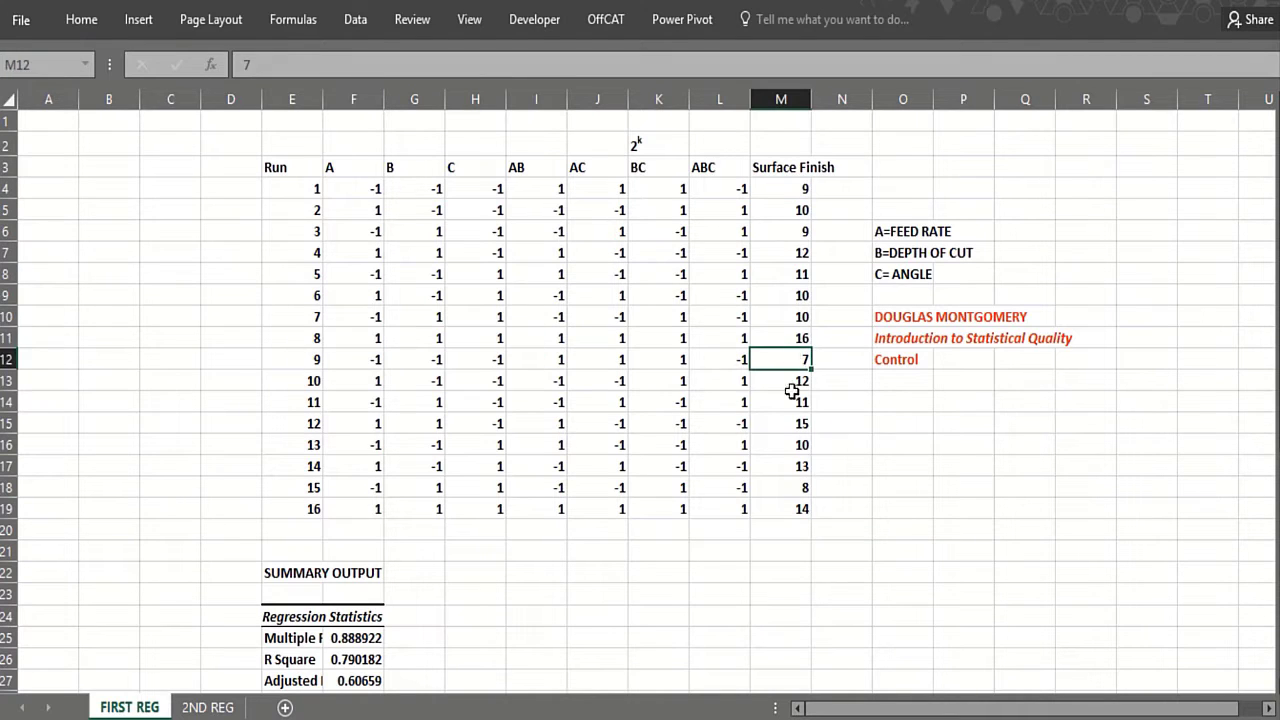
click(779, 500)
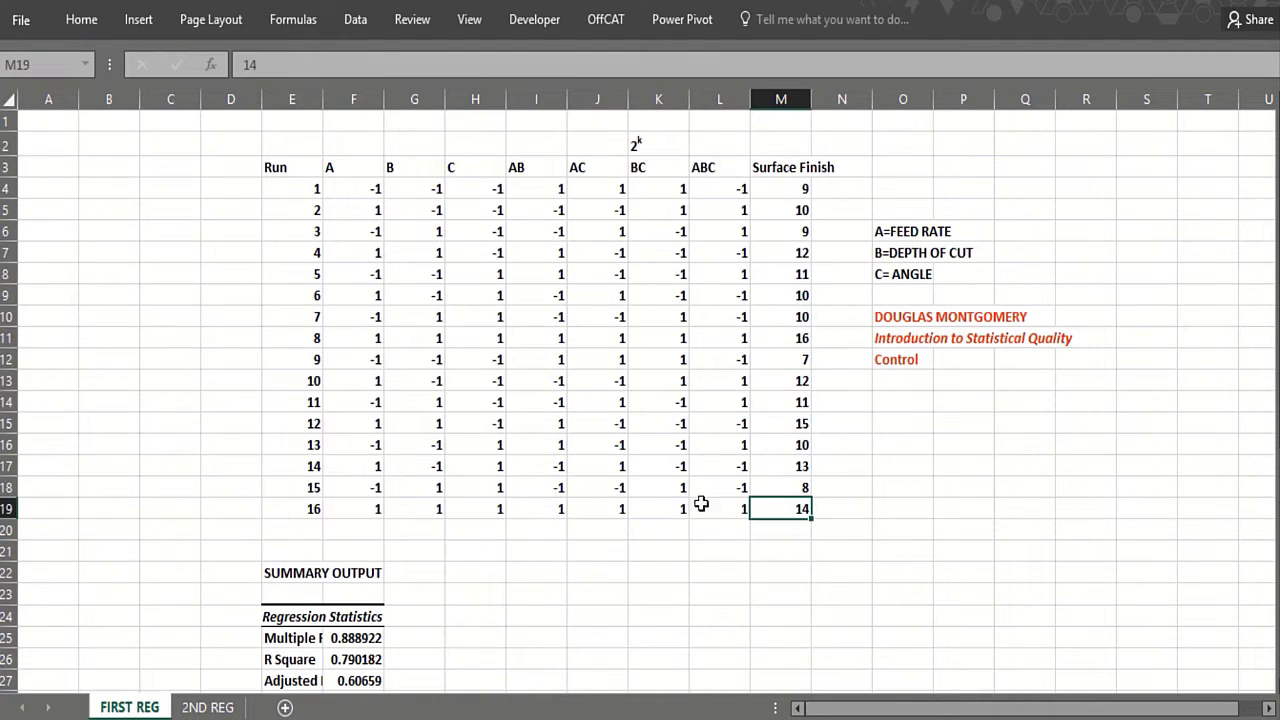
click(289, 509)
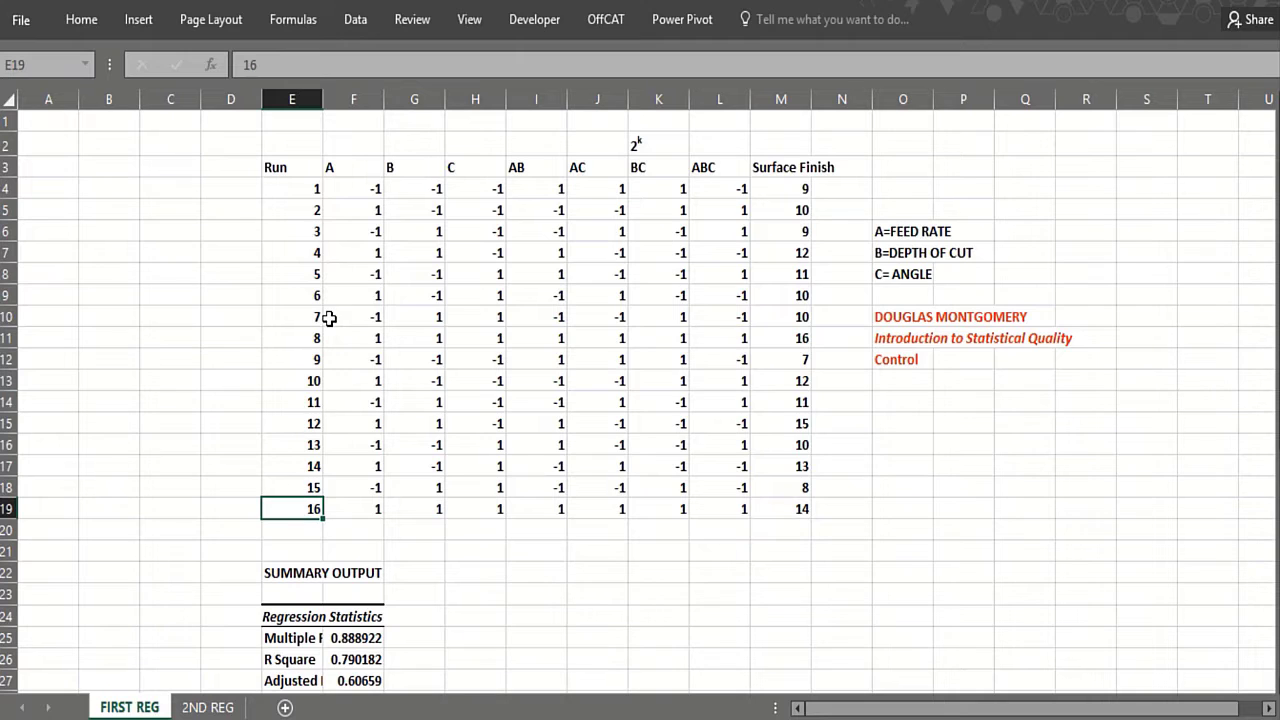
Step: Inspect the row 4 formulas that build the AB, AC, BC and ABC interaction columns from factors A, B and C
click(350, 165)
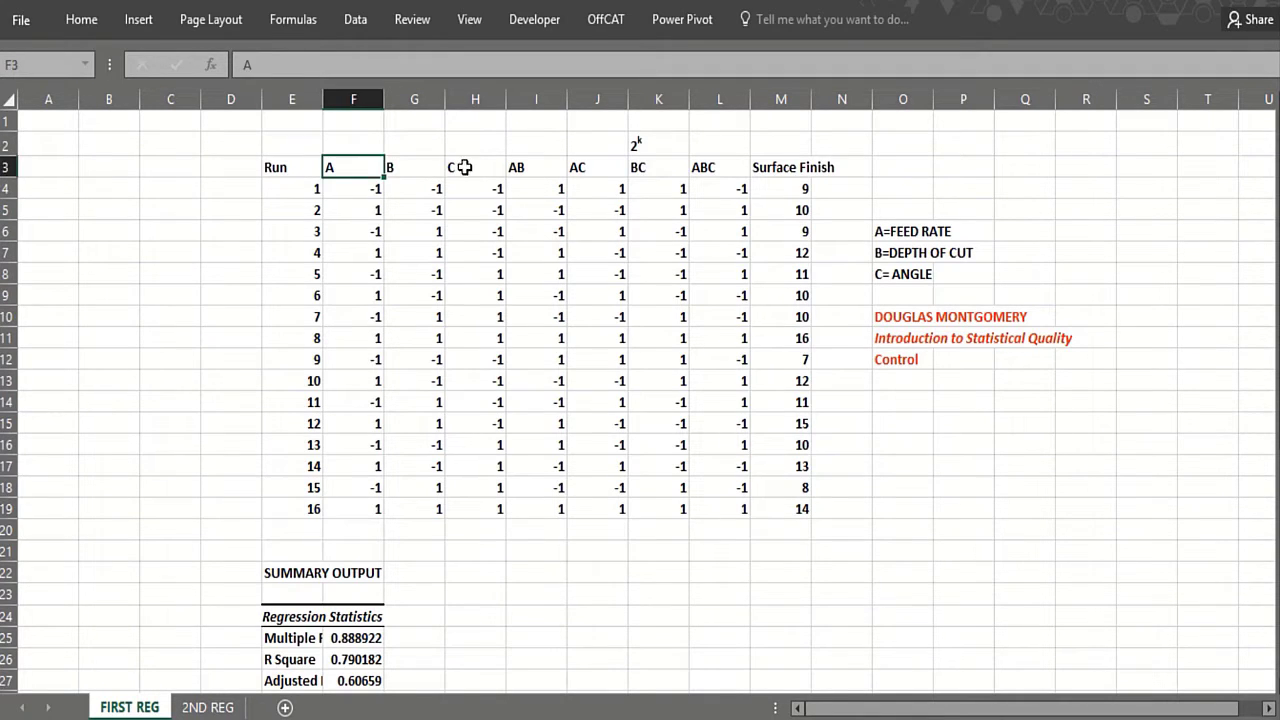
click(470, 168)
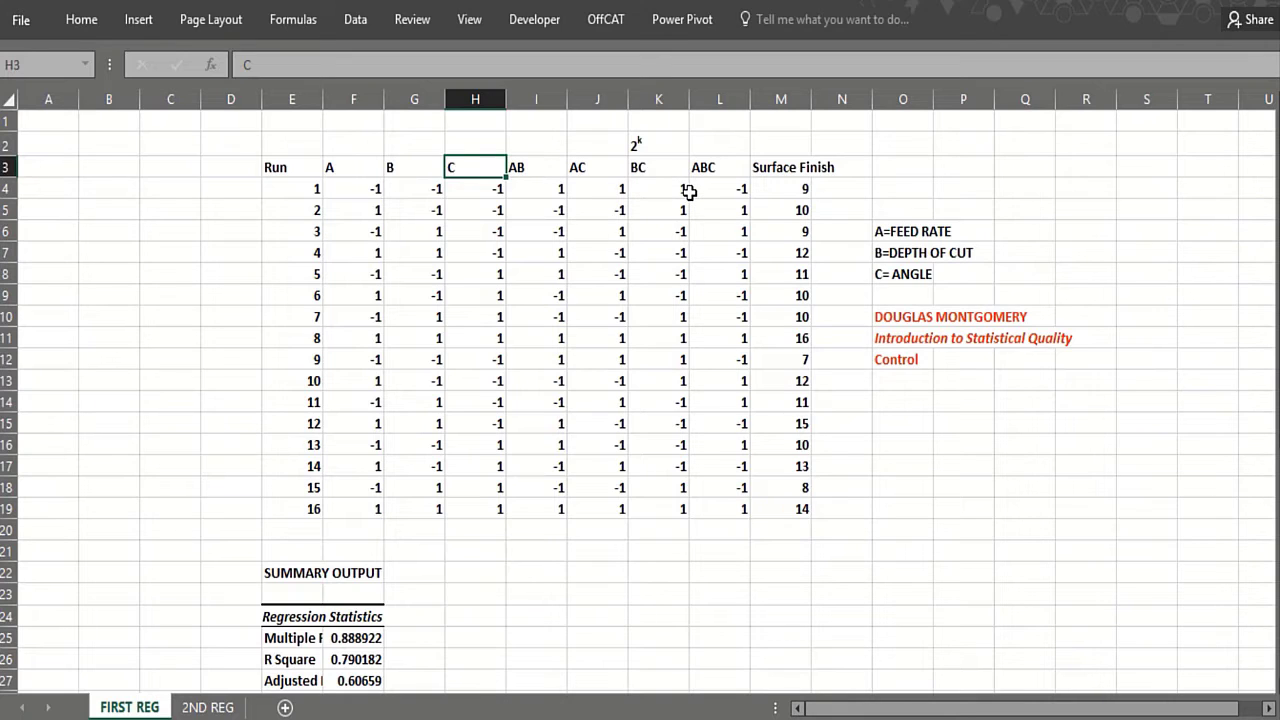
click(522, 188)
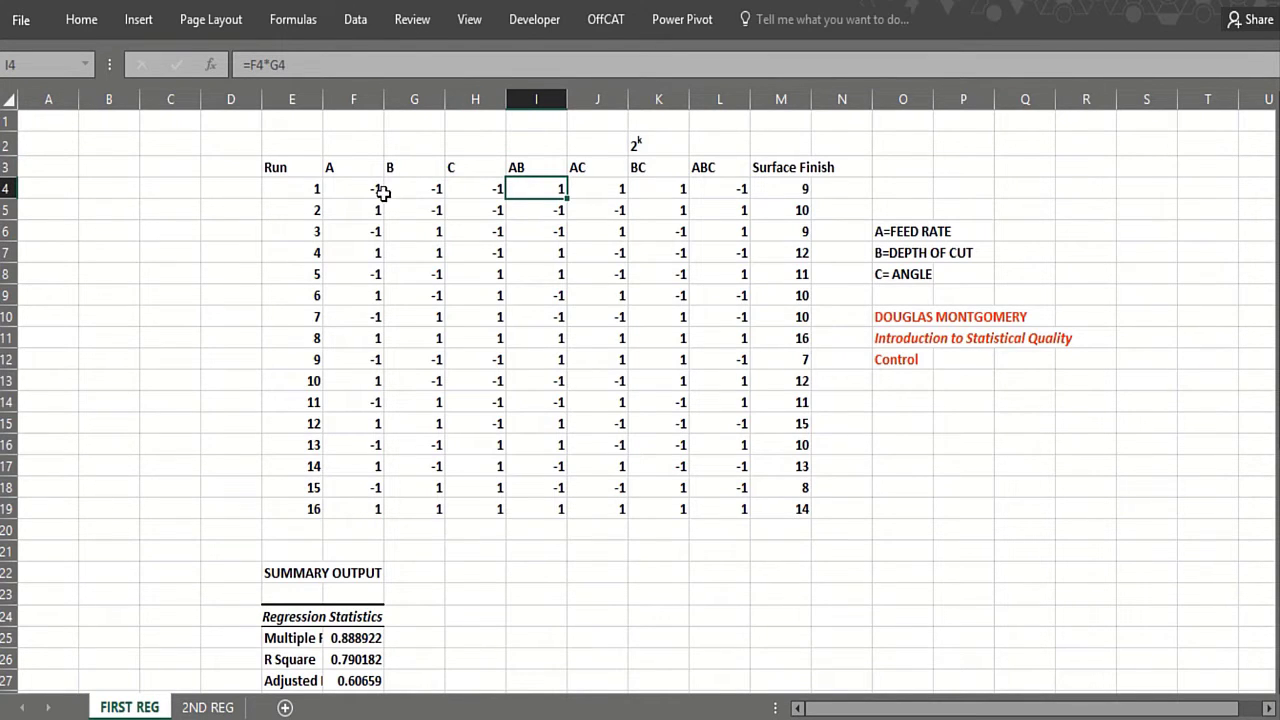
click(457, 185)
click(519, 186)
click(591, 189)
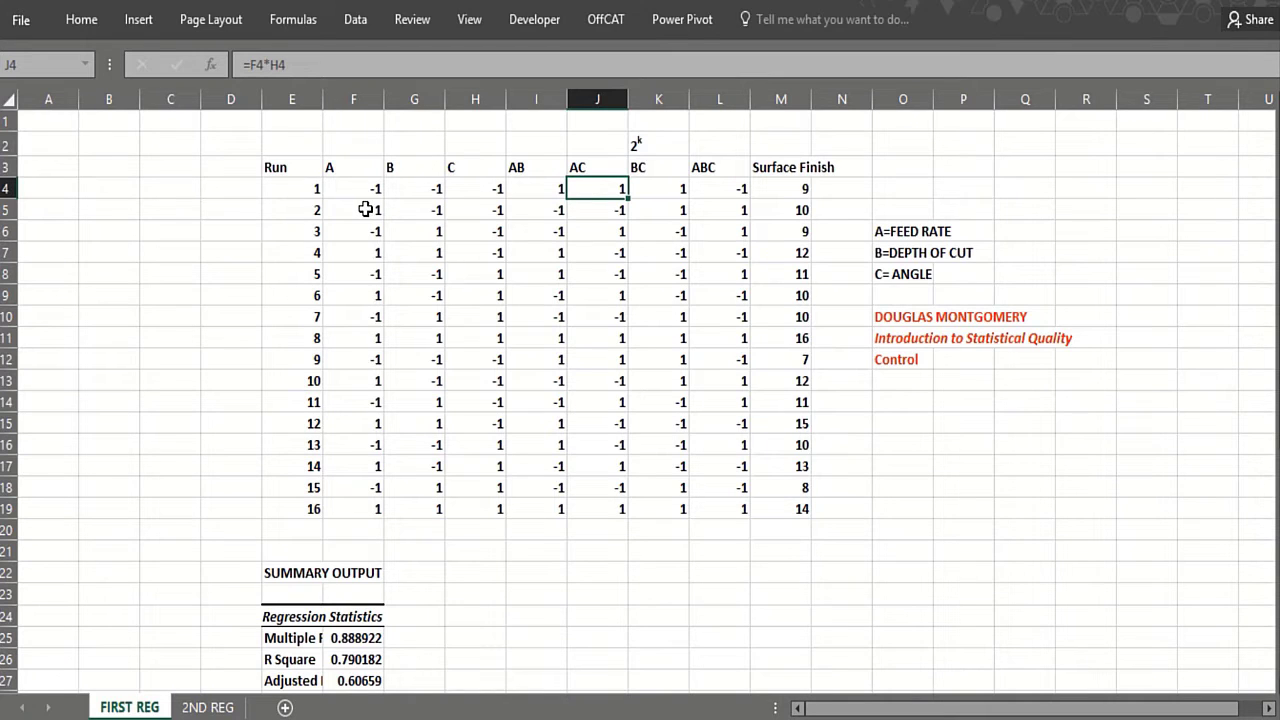
click(662, 187)
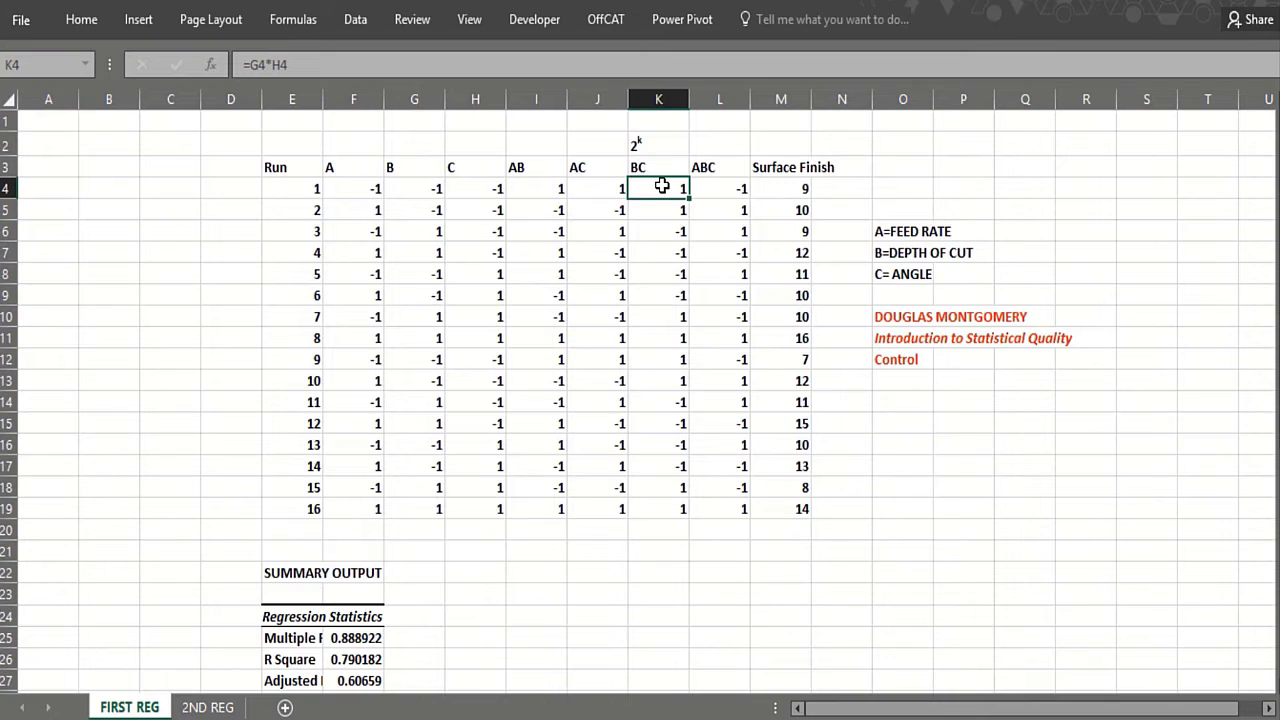
click(708, 188)
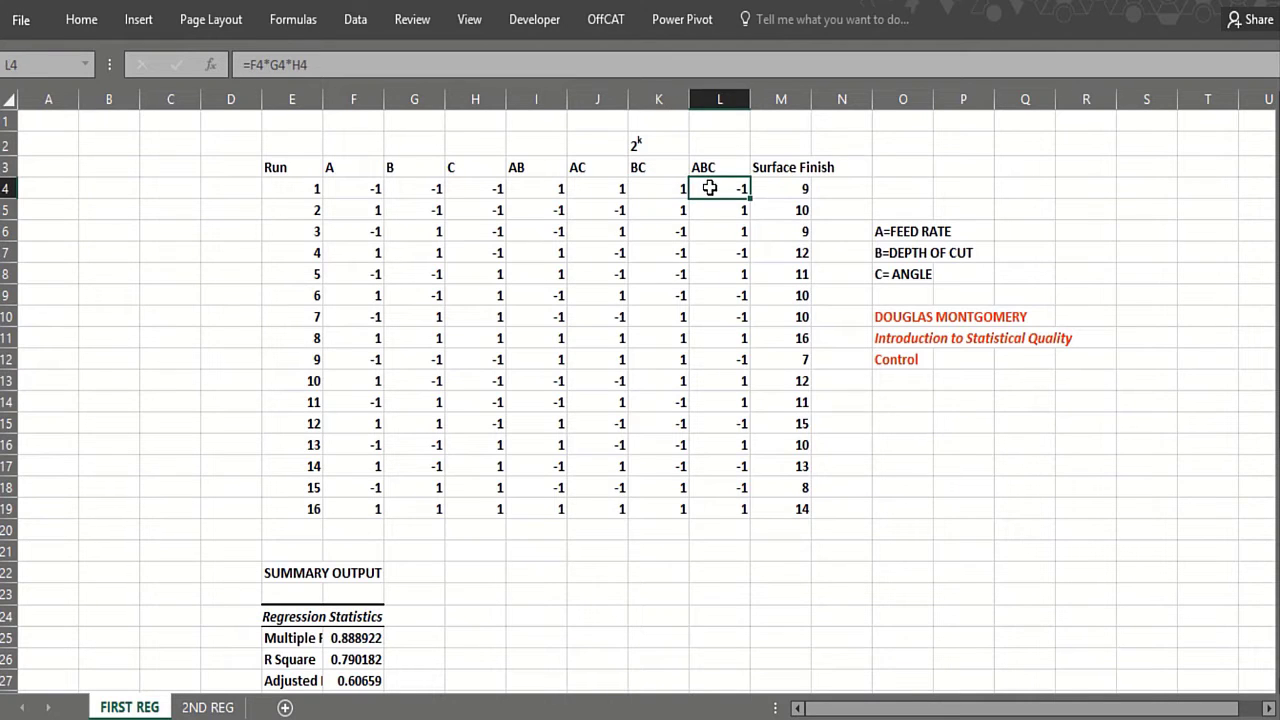
Step: Change the font colour of the factor and interaction columns F3:L19 to red and fill the Surface Finish column M3:M19 with yellow
drag(350, 167, 741, 509)
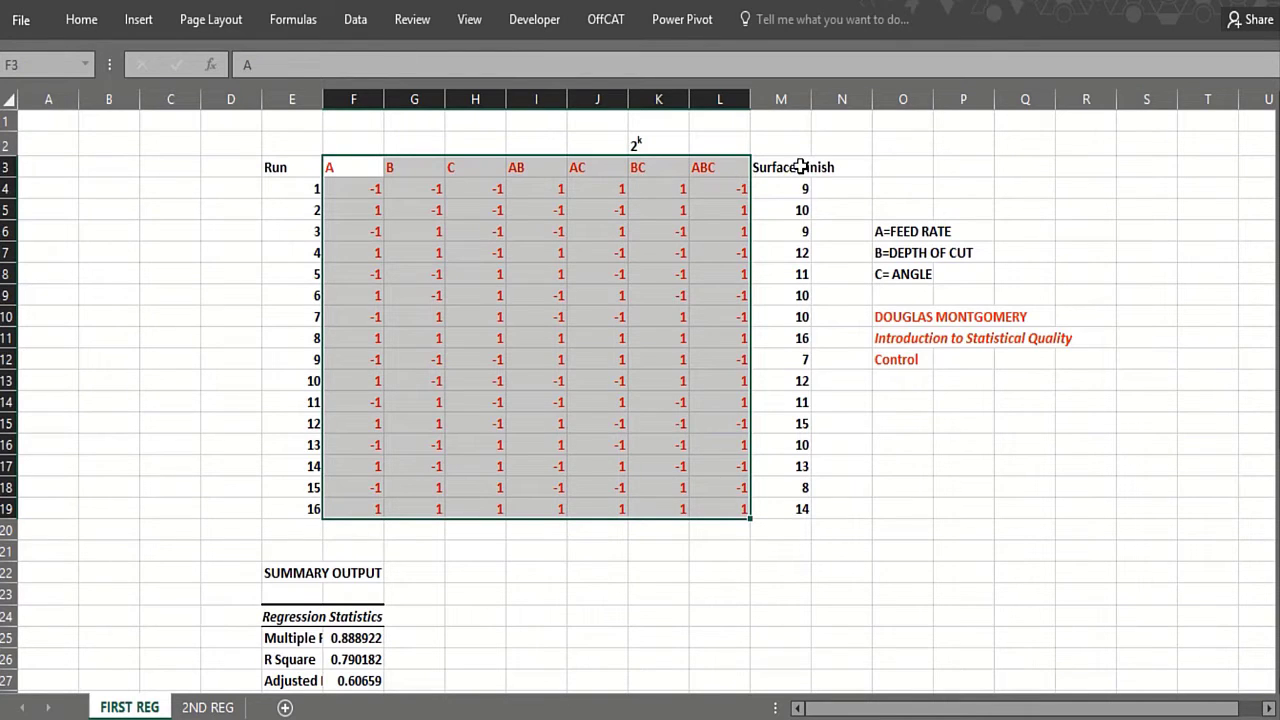
drag(803, 166, 797, 509)
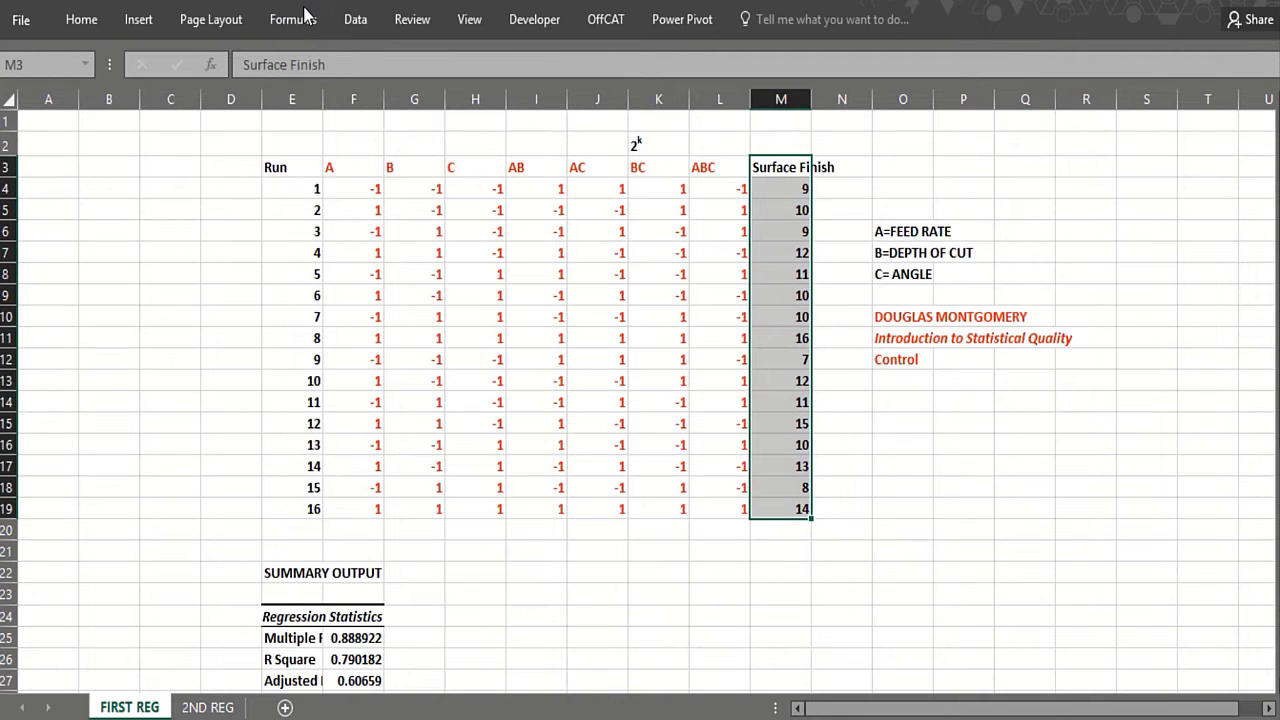
click(432, 3)
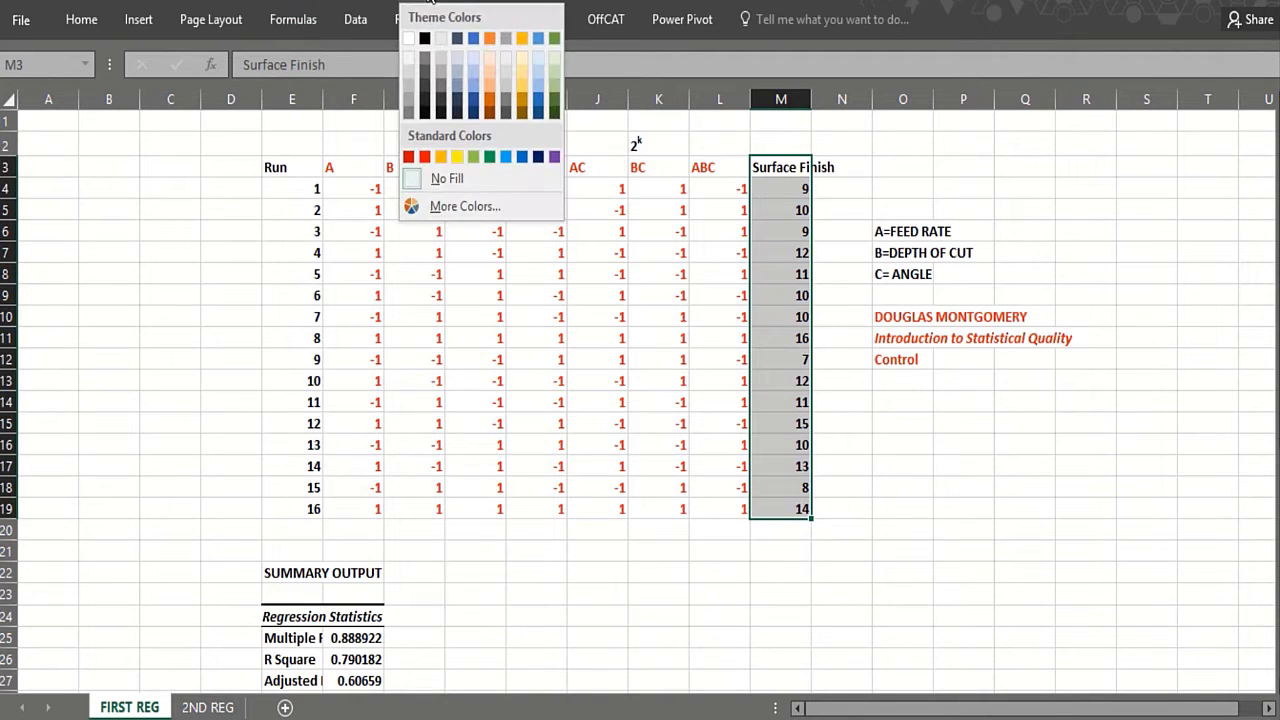
click(458, 161)
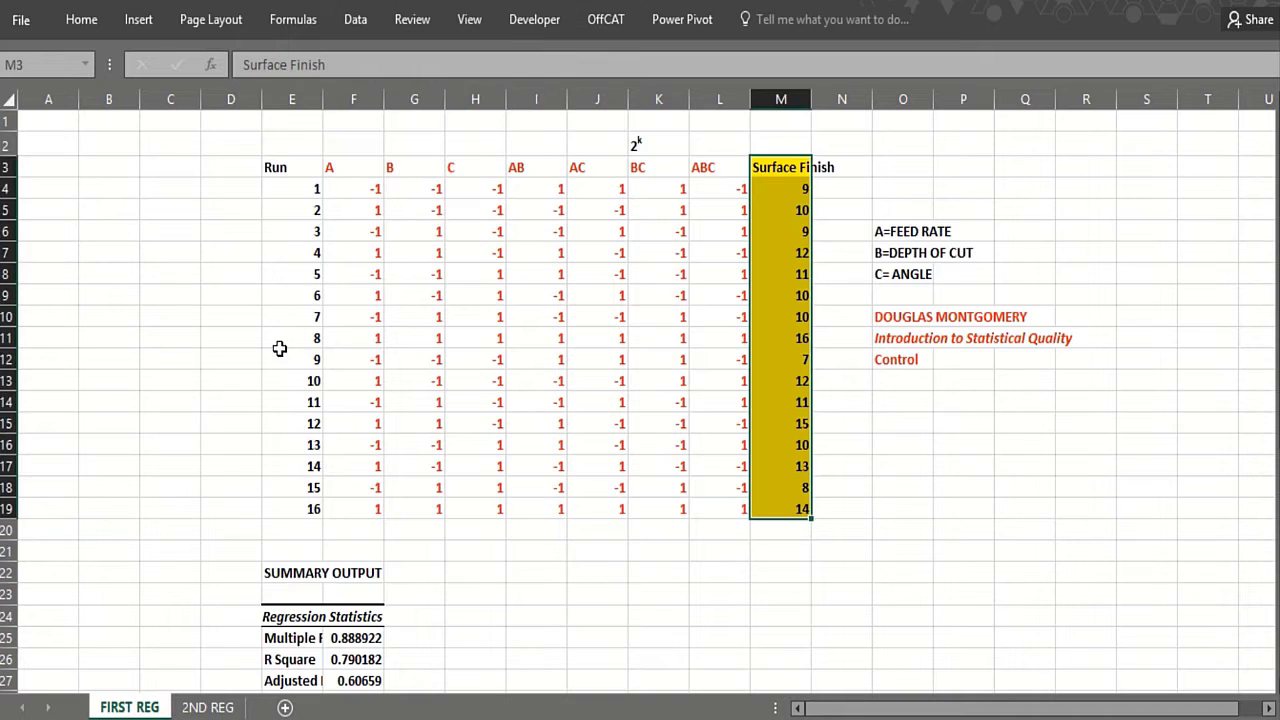
Step: Examine the first regression's summary output, ANOVA and coefficient table, focusing on the P-values of A, B and AB
scroll(258, 438, down, 2)
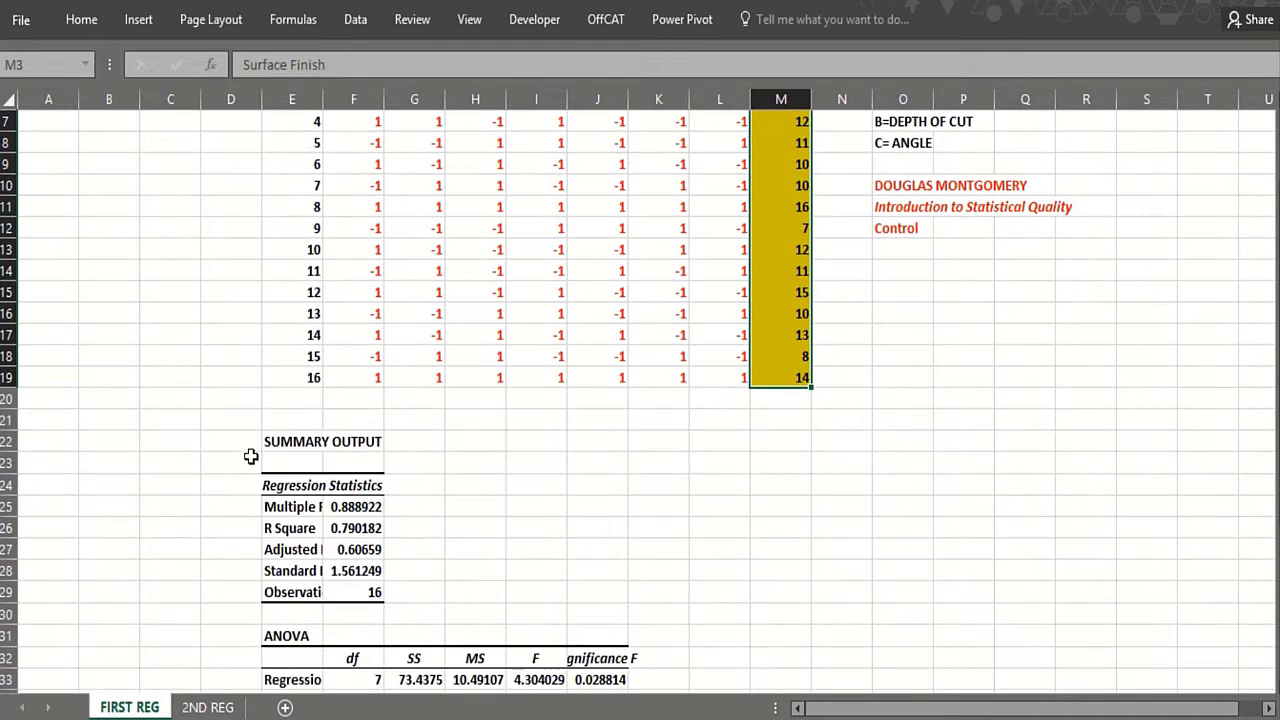
scroll(249, 525, down, 1)
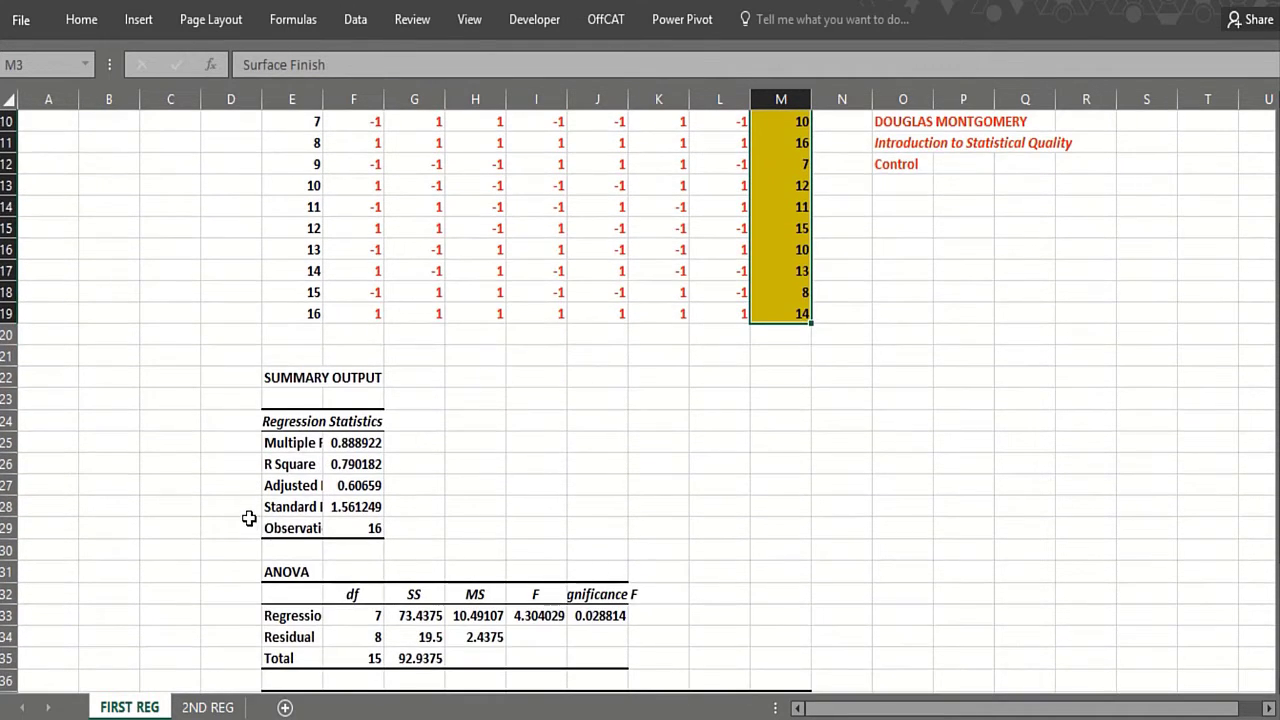
scroll(249, 518, down, 4)
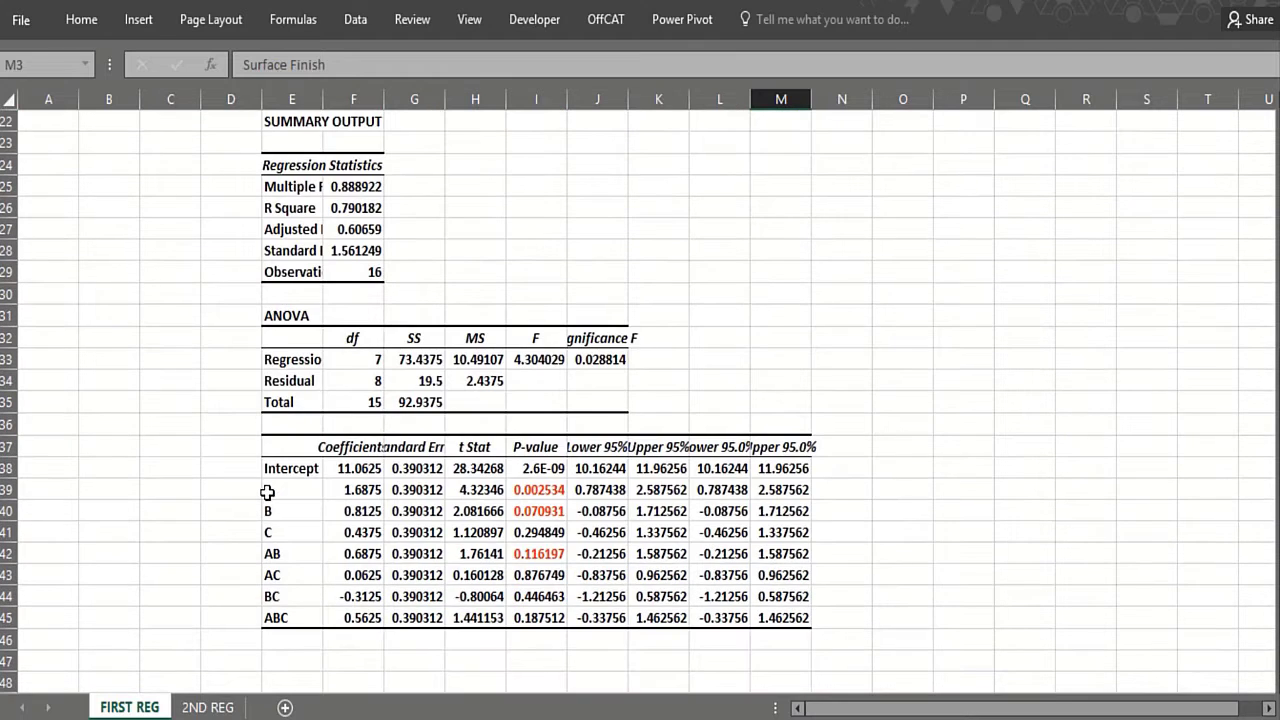
scroll(262, 495, up, 2)
scroll(265, 488, up, 1)
scroll(265, 510, down, 1)
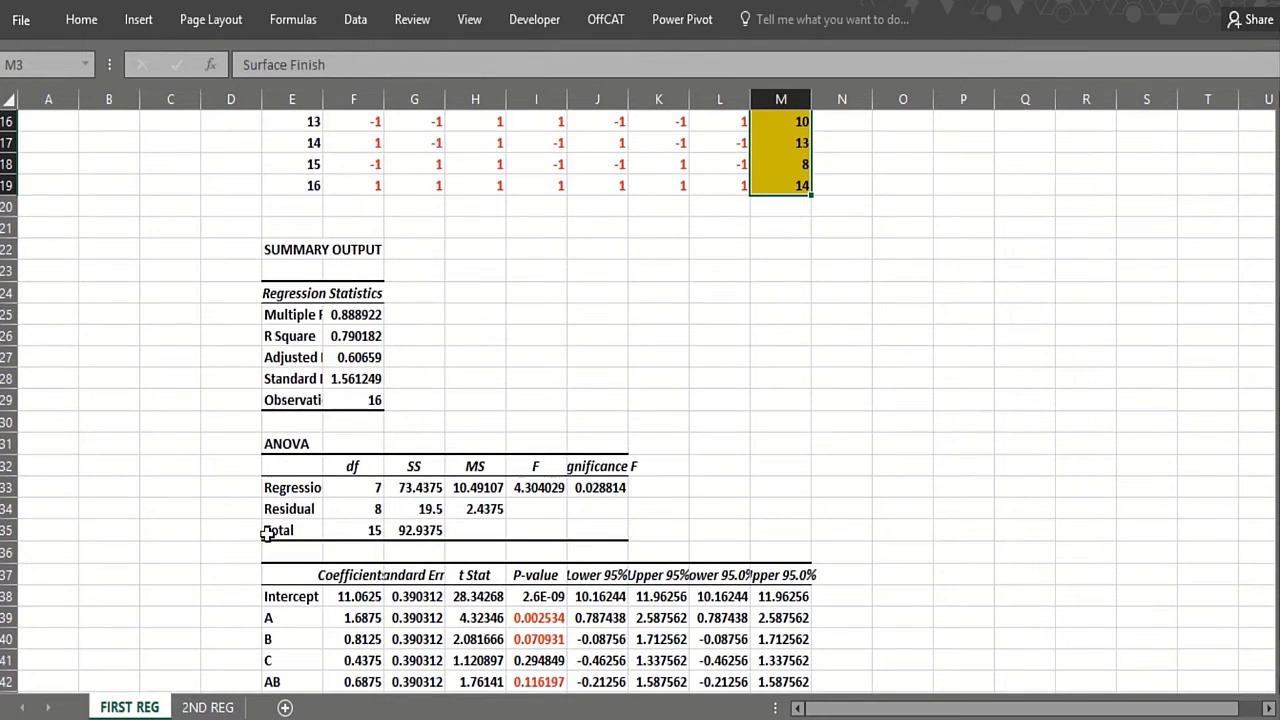
click(528, 640)
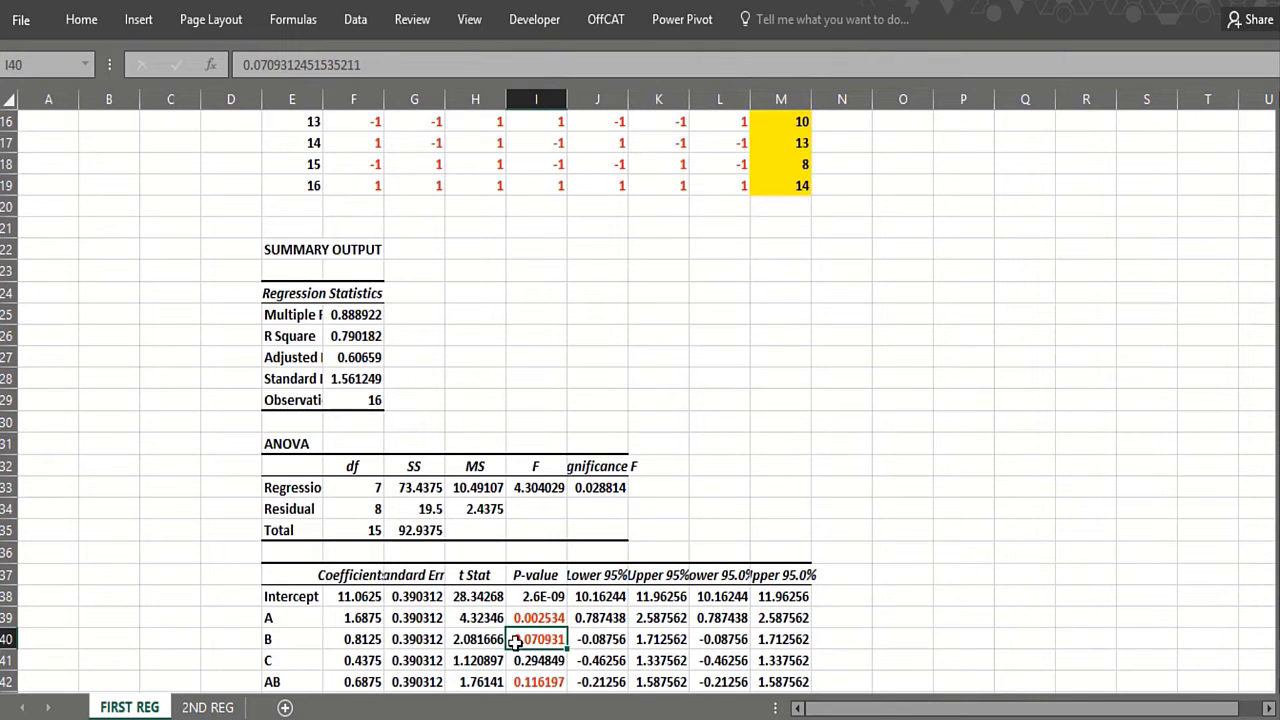
click(415, 681)
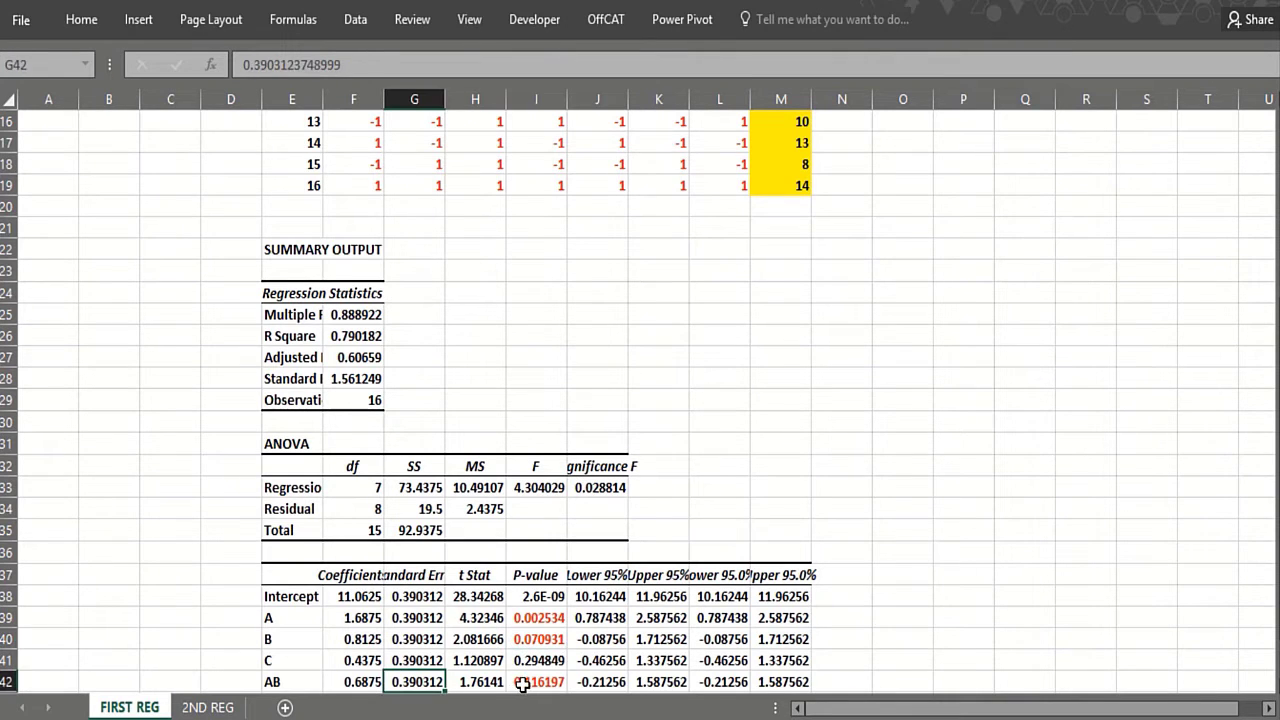
click(520, 687)
scroll(530, 685, down, 3)
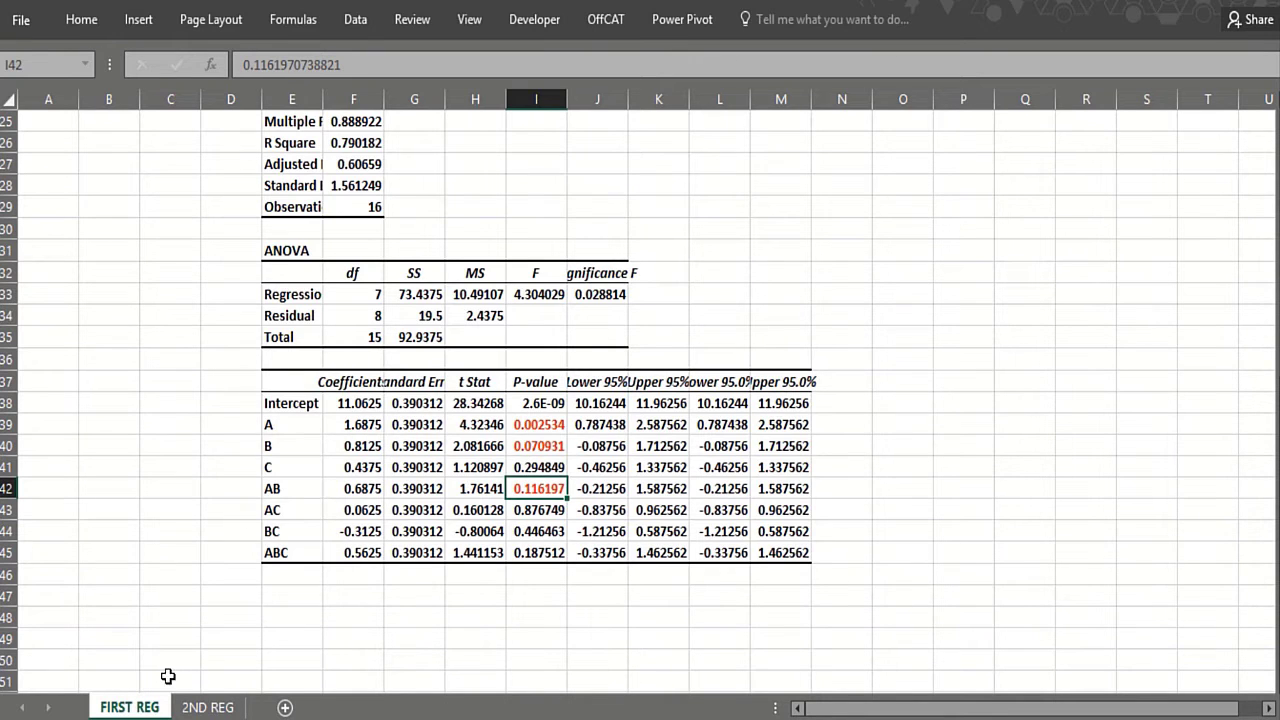
Step: On the 2ND REG sheet, change the font of the A, B and AB columns F3:H19 to red and fill Surface Finish I3:I19 with yellow
click(205, 707)
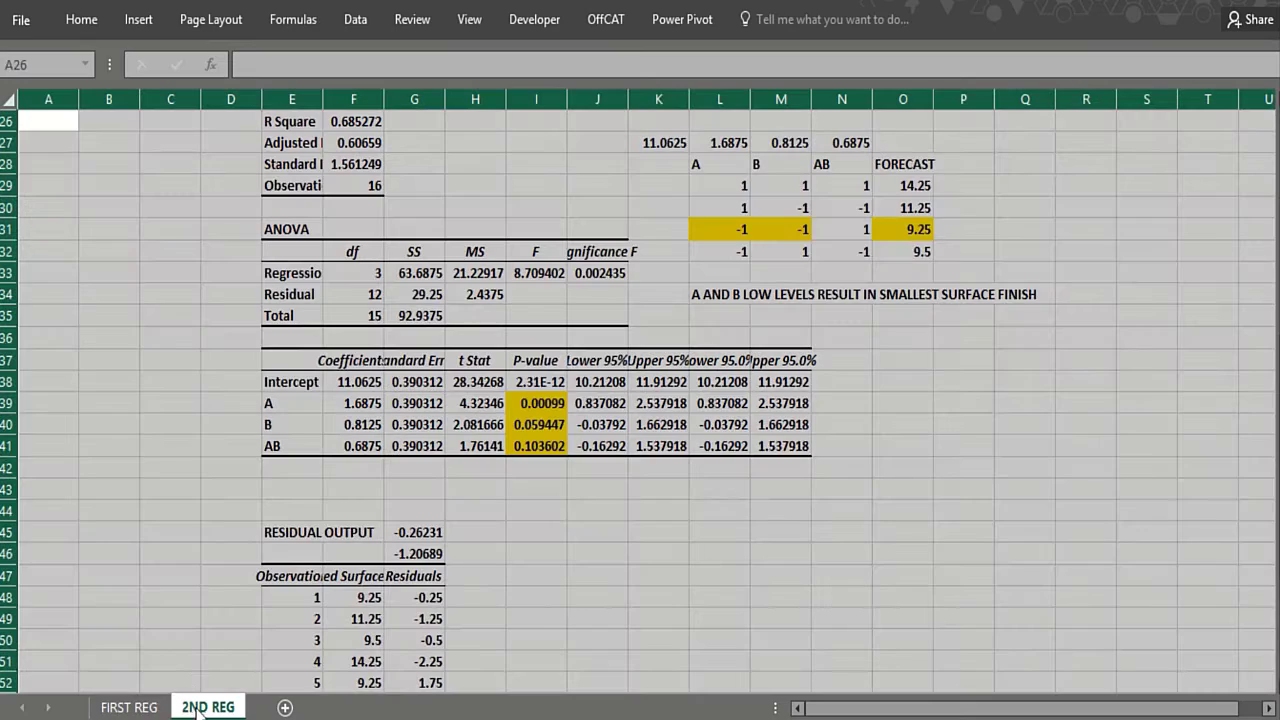
scroll(178, 488, up, 7)
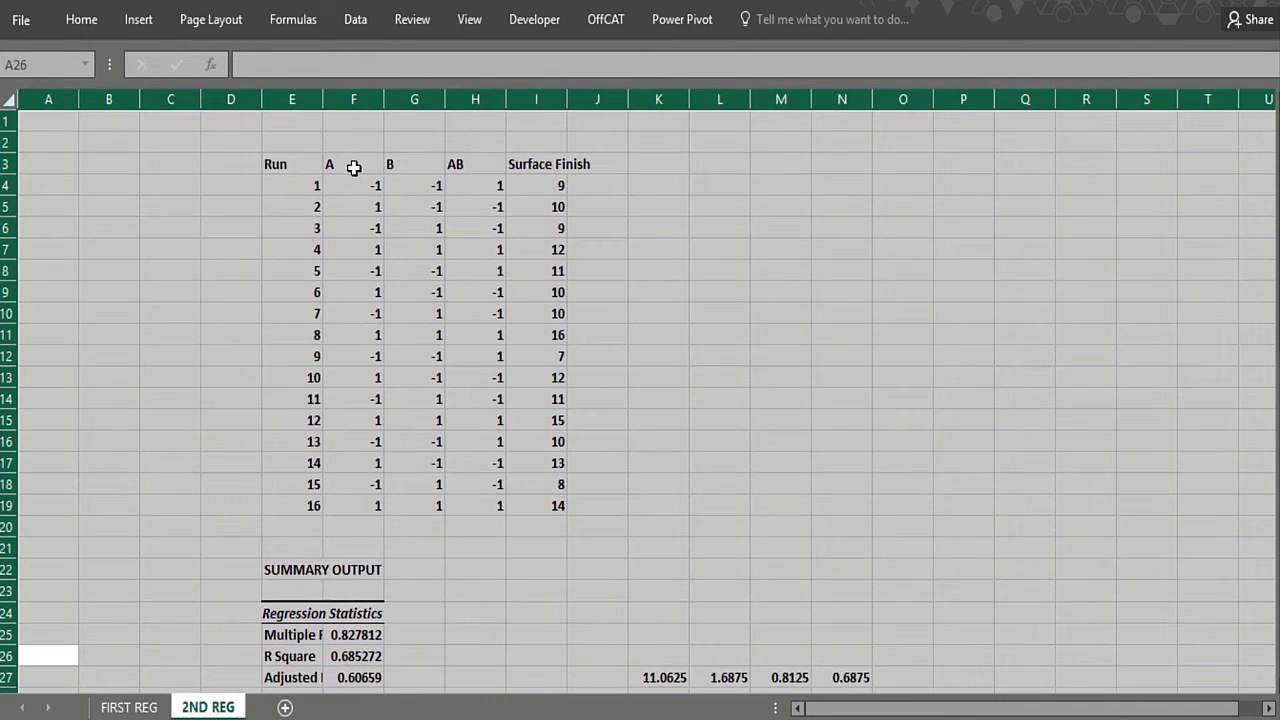
drag(354, 166, 474, 508)
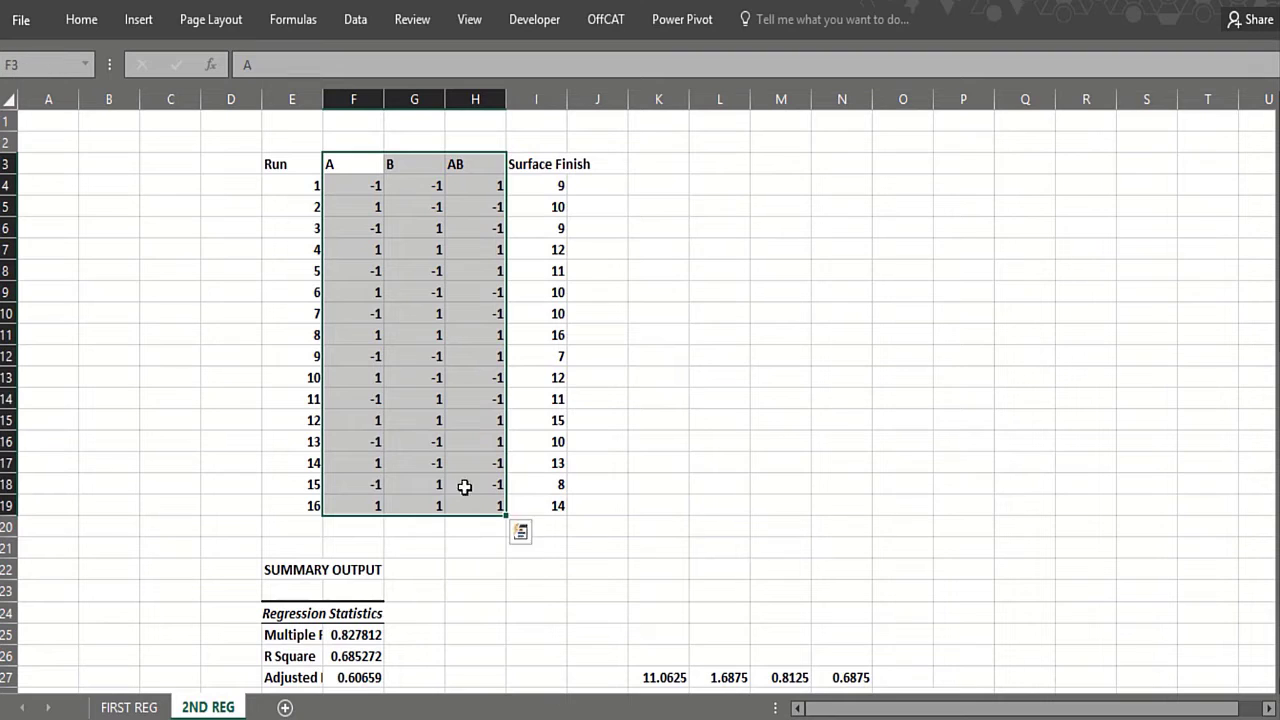
click(300, 2)
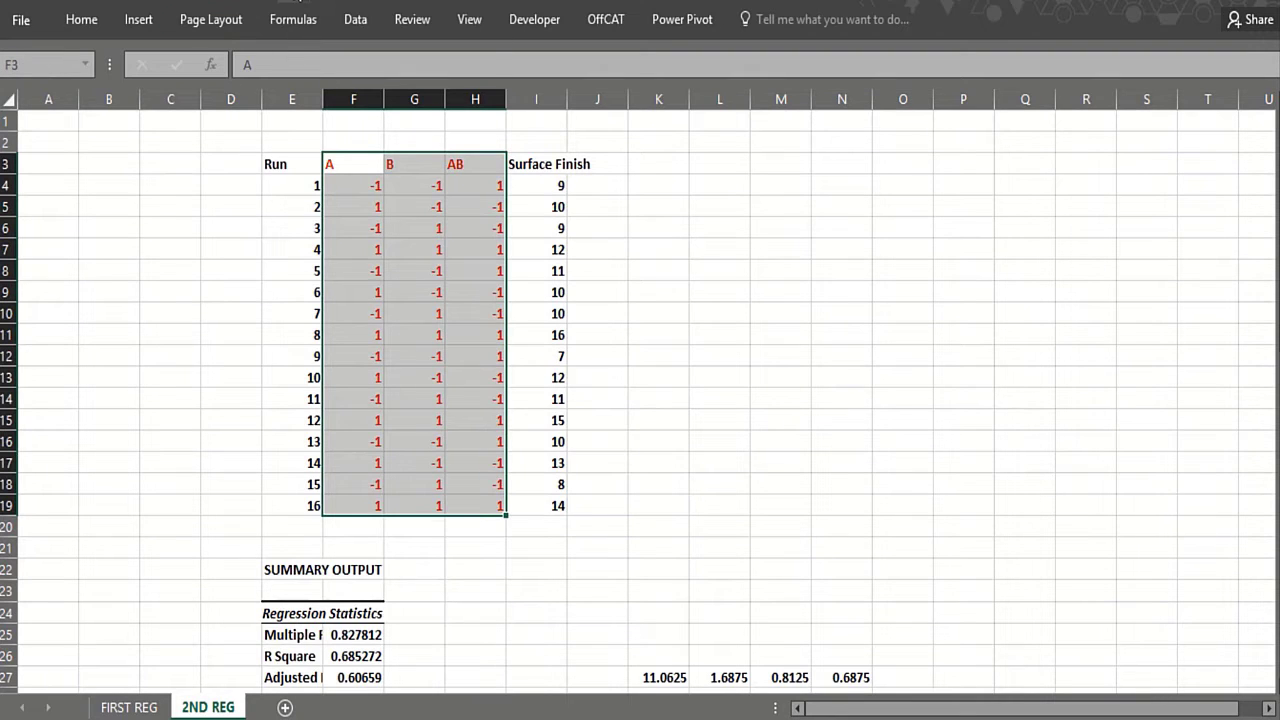
drag(536, 170, 530, 503)
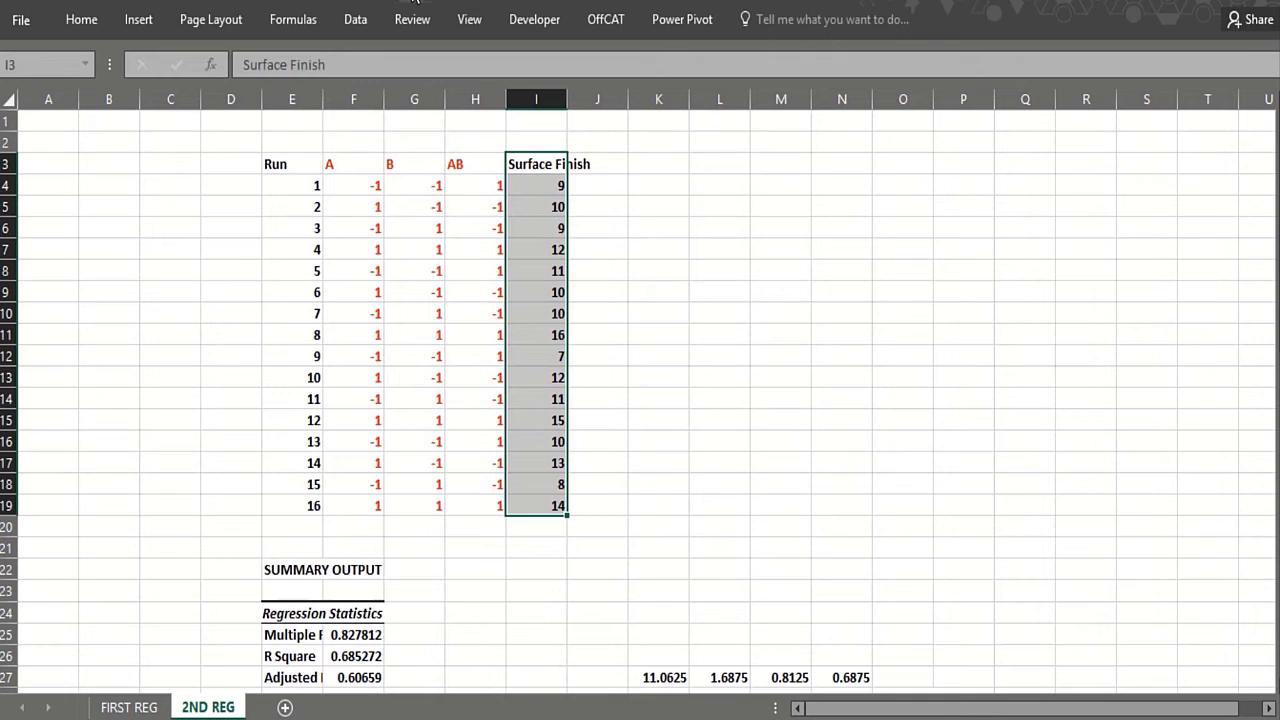
click(264, 2)
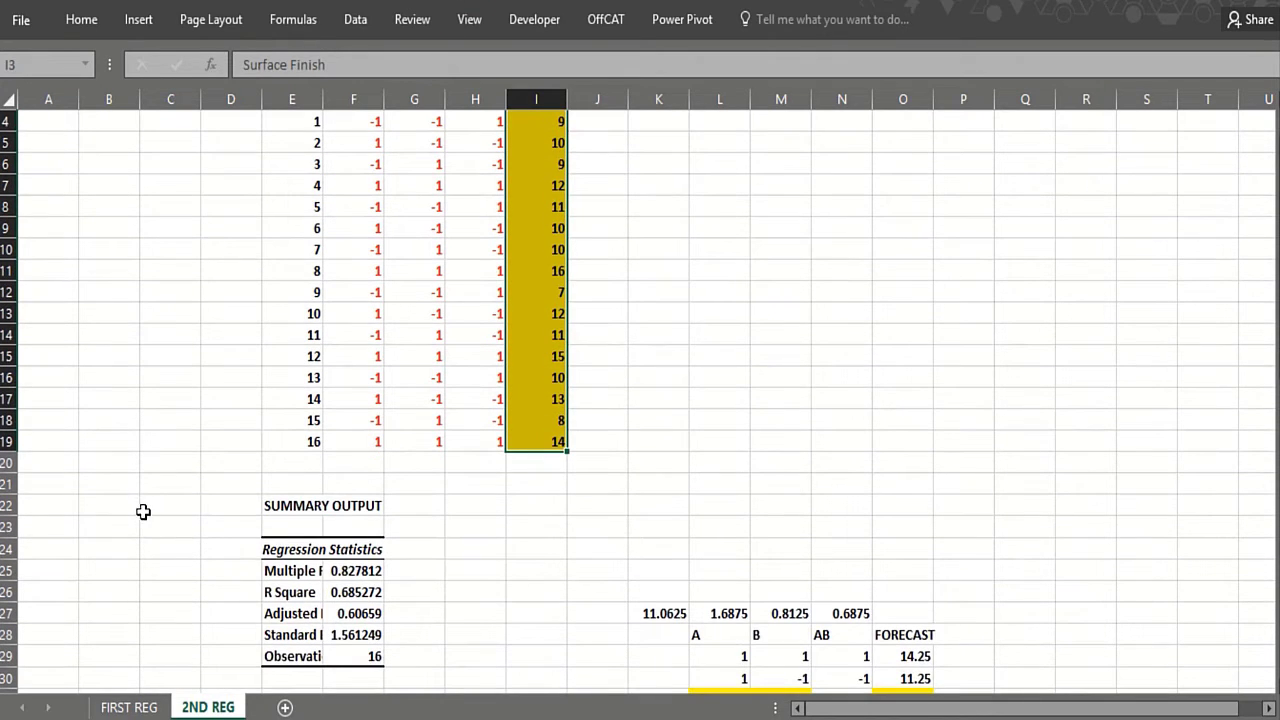
Step: Compare the adjusted R Square of the first regression with that of the second regression
click(129, 707)
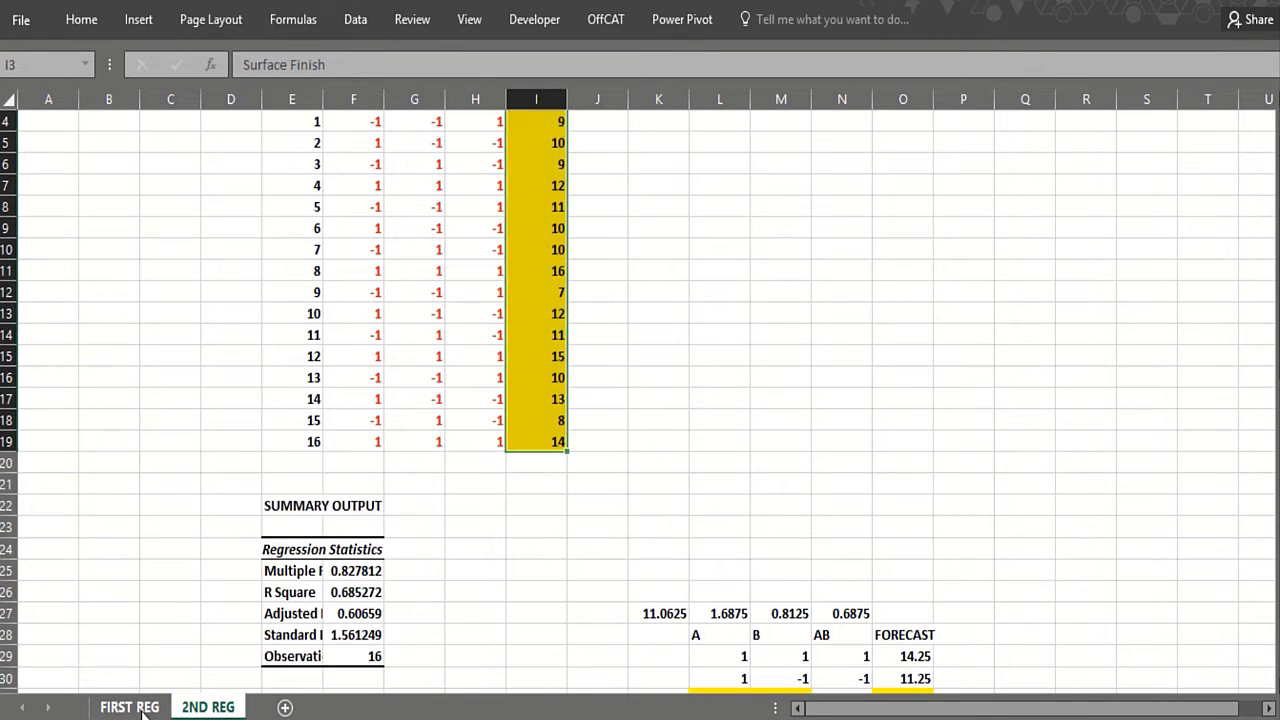
scroll(145, 658, up, 3)
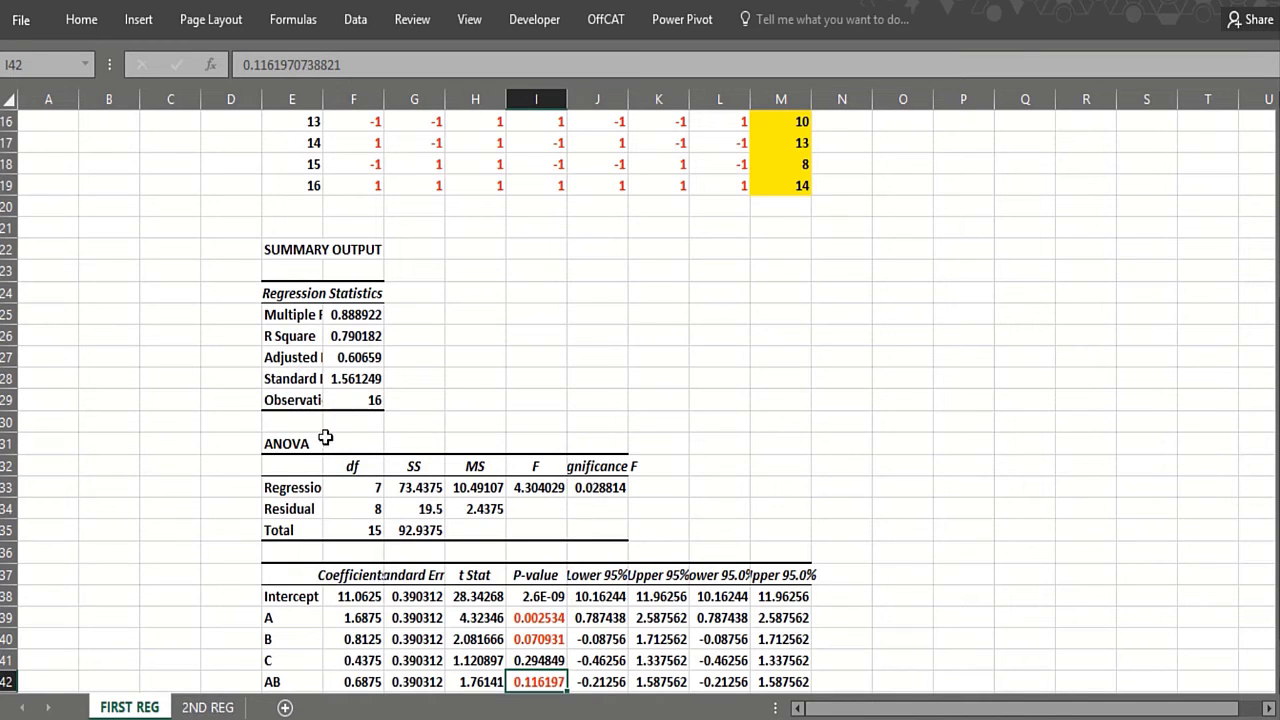
click(336, 359)
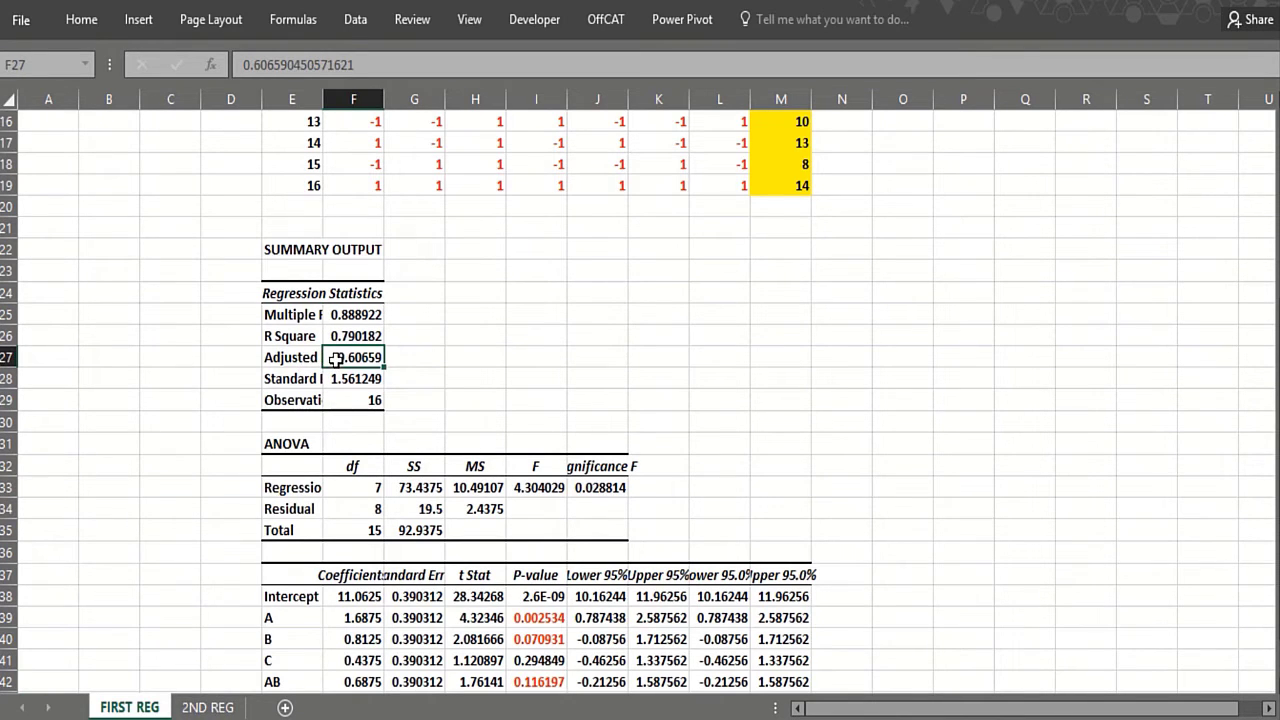
click(210, 707)
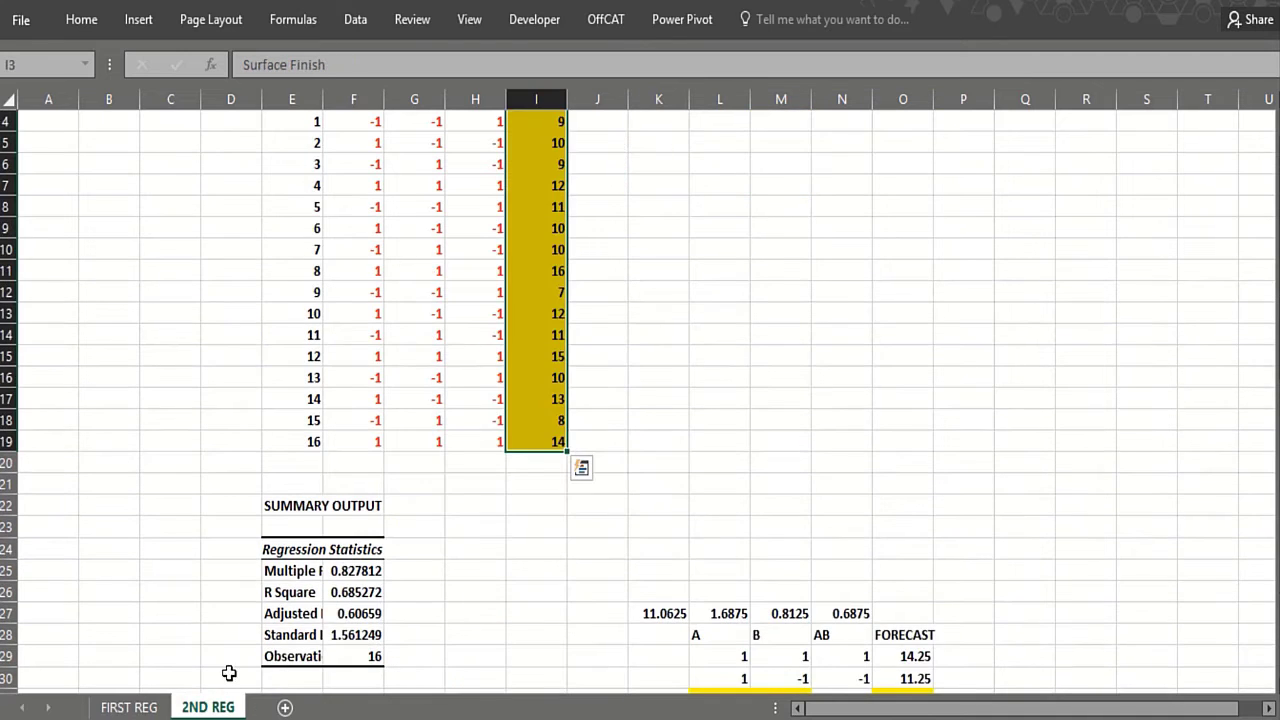
scroll(321, 605, down, 3)
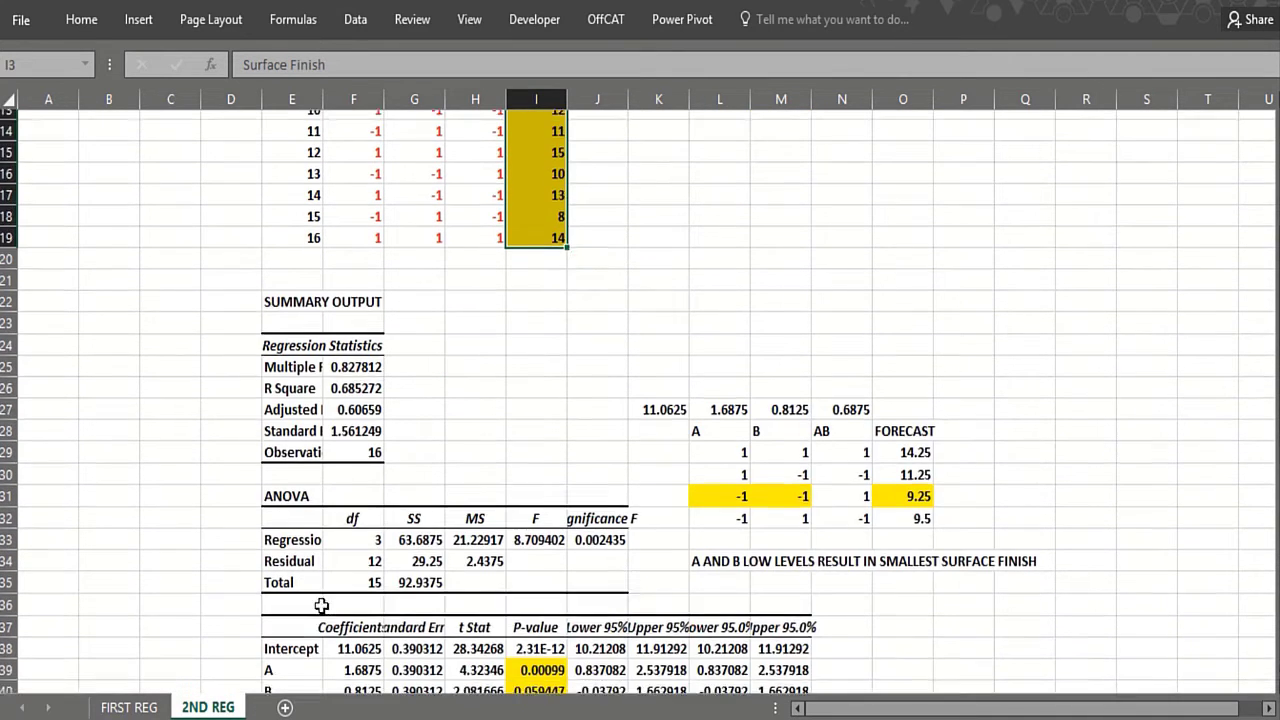
Step: Inspect the highlighted P-values of A, B and AB in the second regression's coefficient table
scroll(321, 605, down, 2)
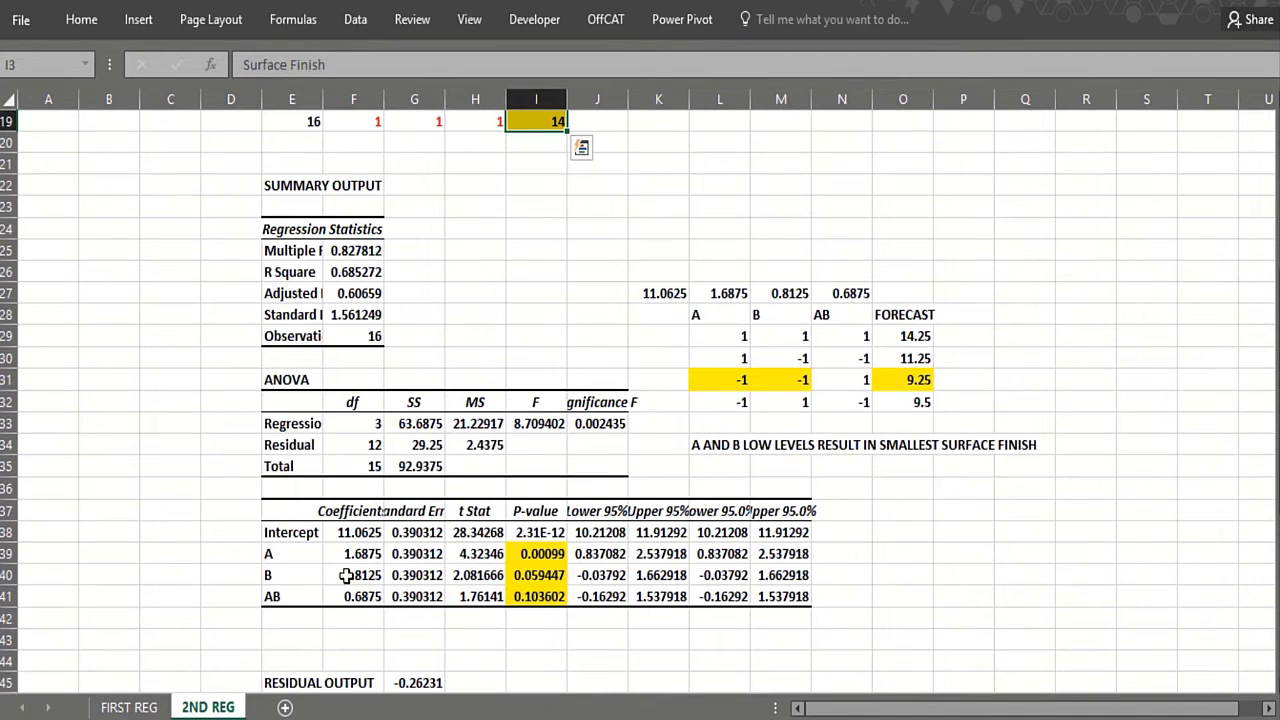
click(521, 556)
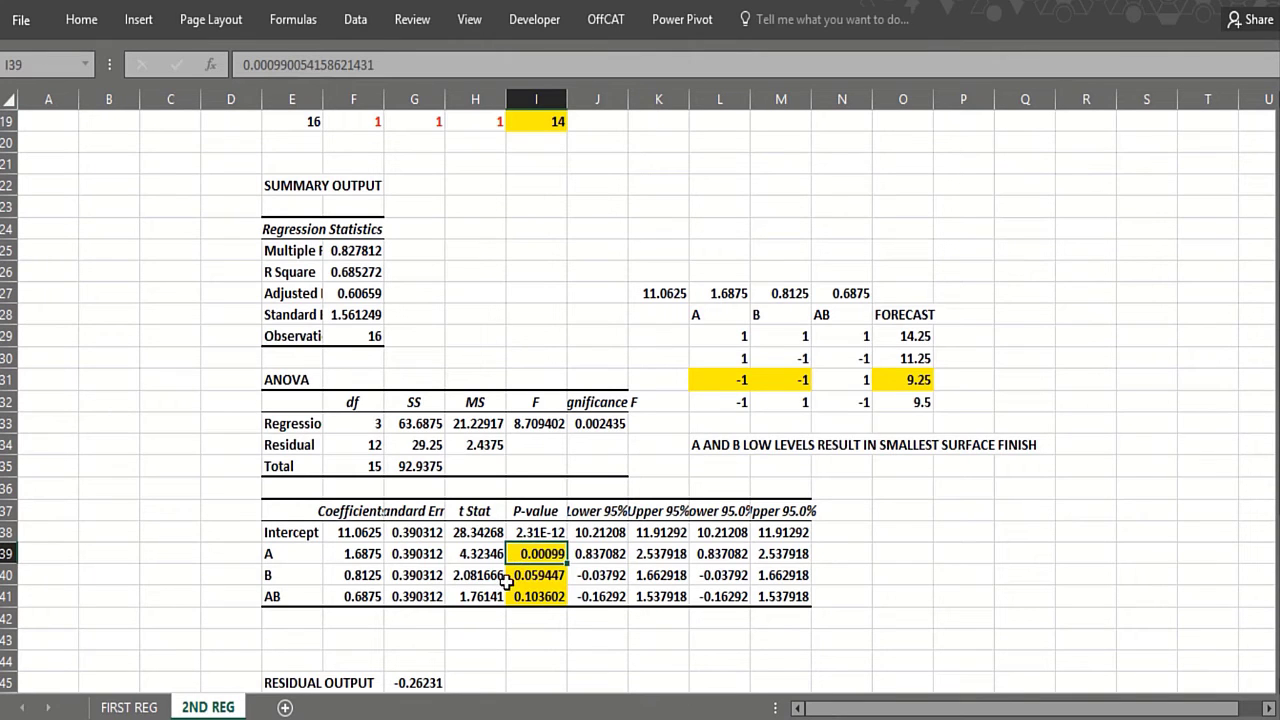
click(515, 577)
click(524, 596)
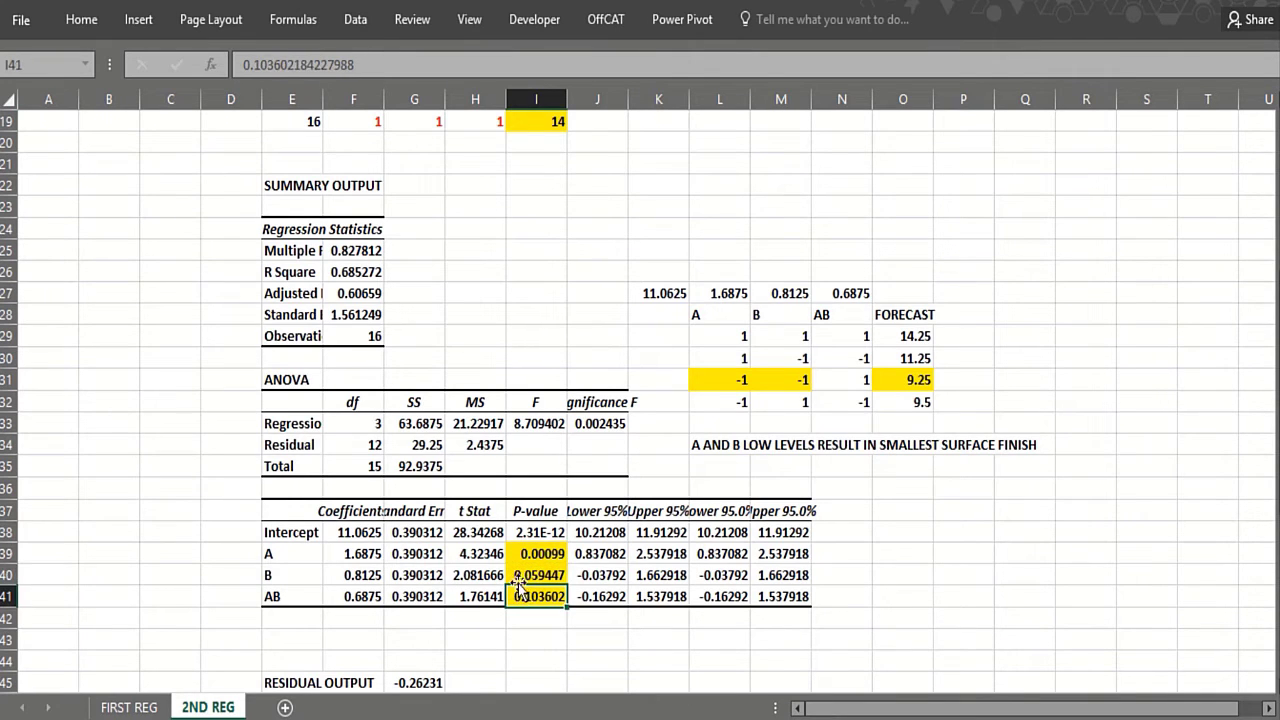
click(515, 576)
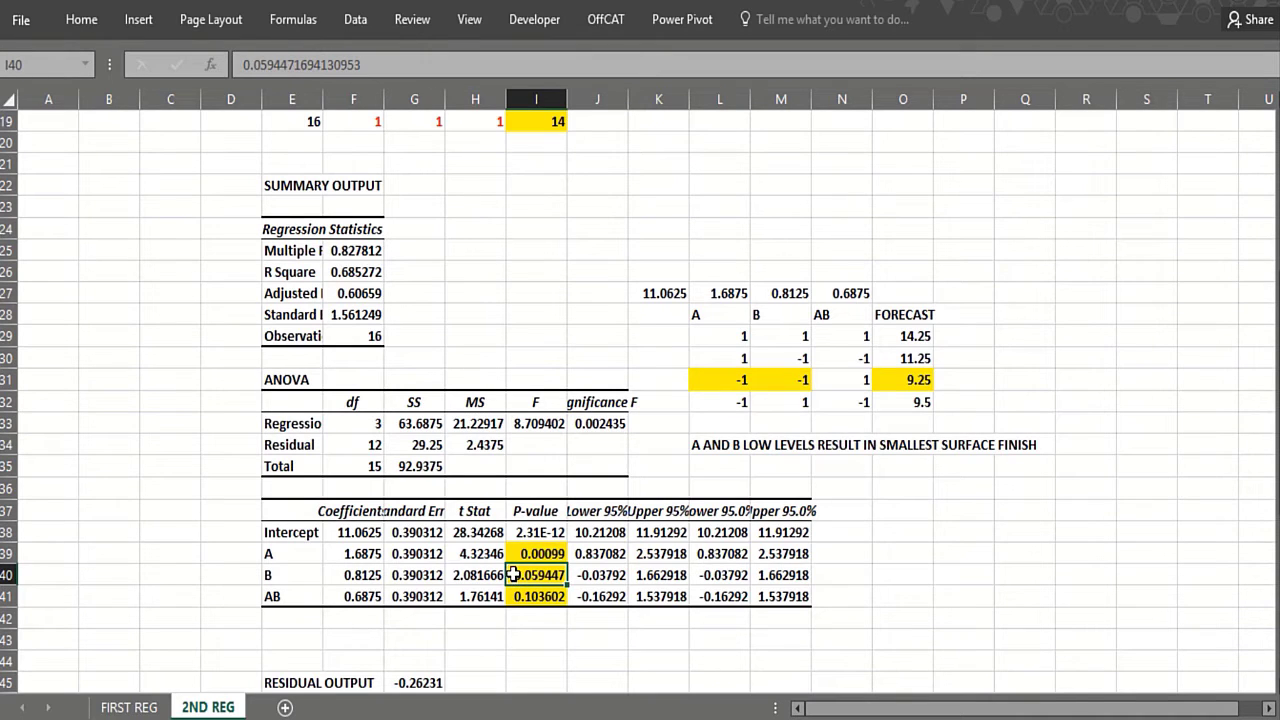
click(513, 552)
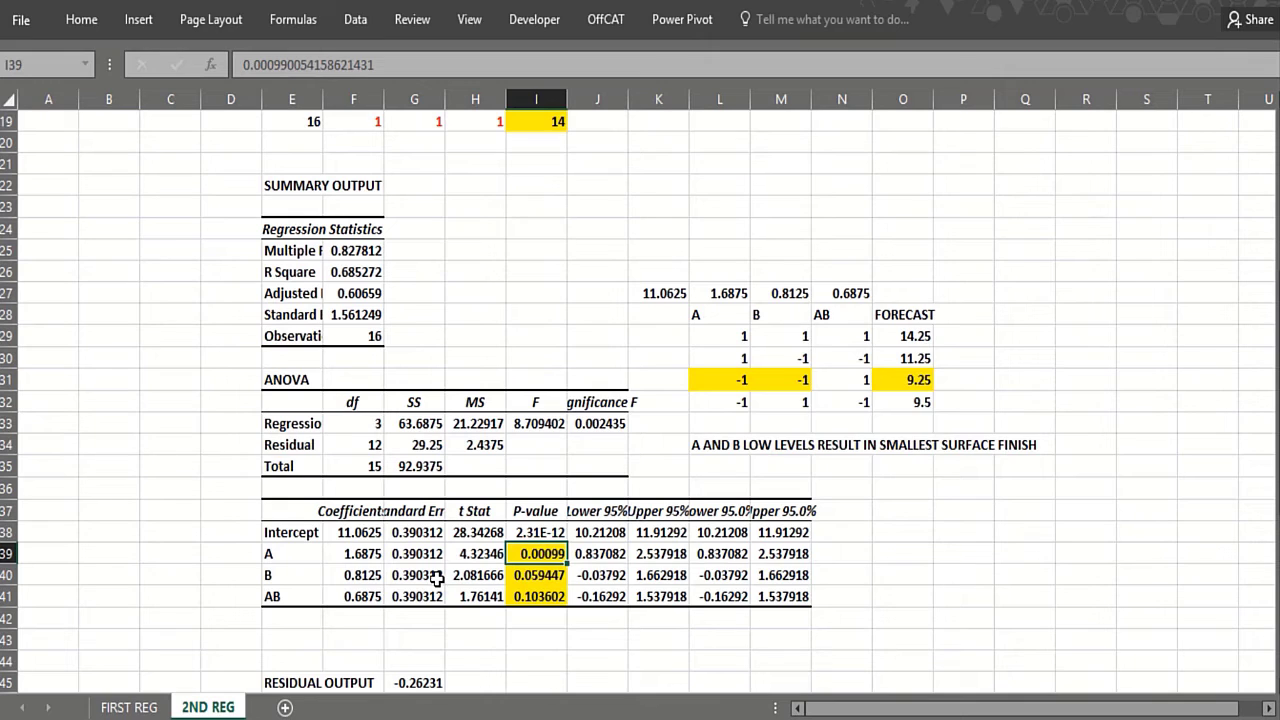
Step: Change the font colour of the second regression's coefficients in F38:F41 to red
drag(345, 533, 347, 596)
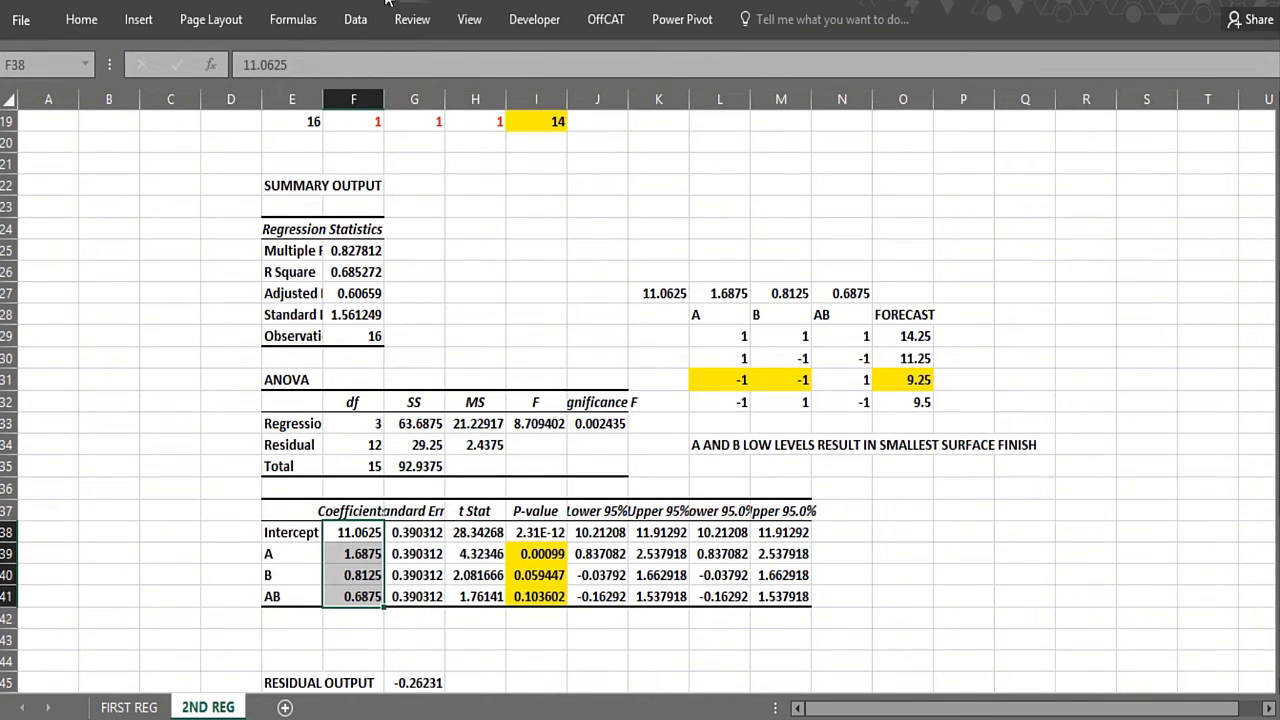
click(299, 2)
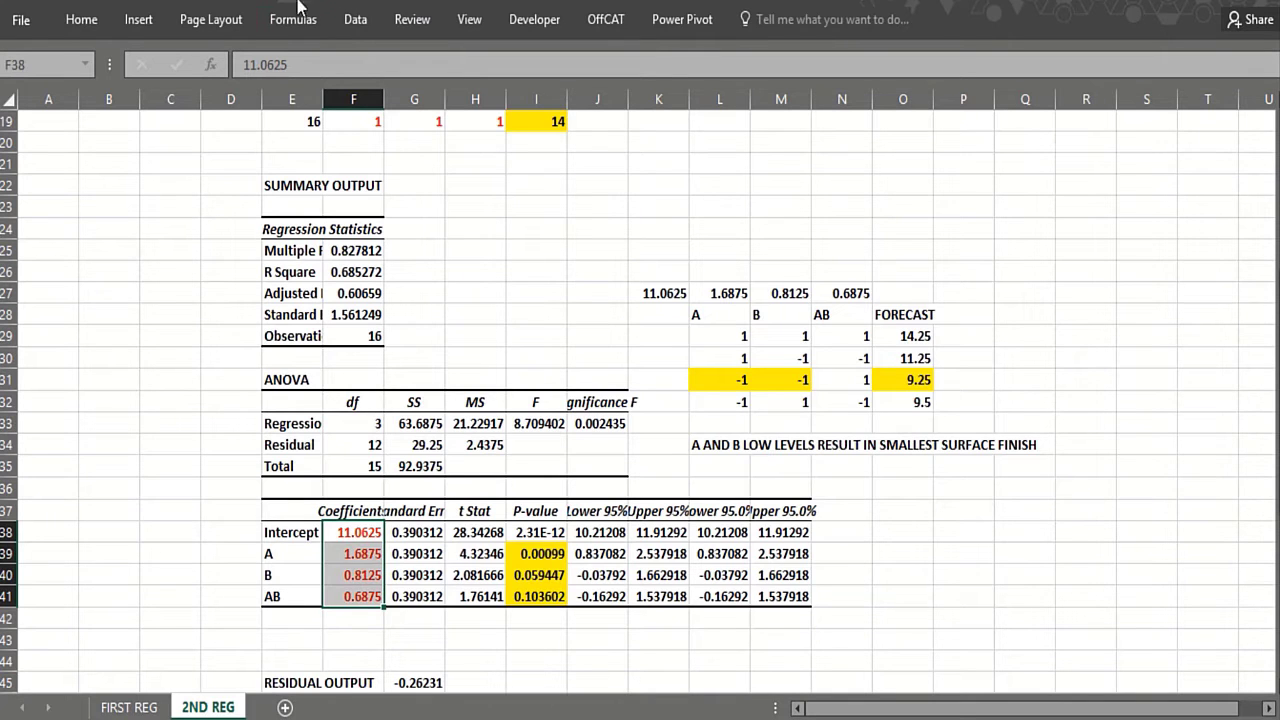
click(498, 329)
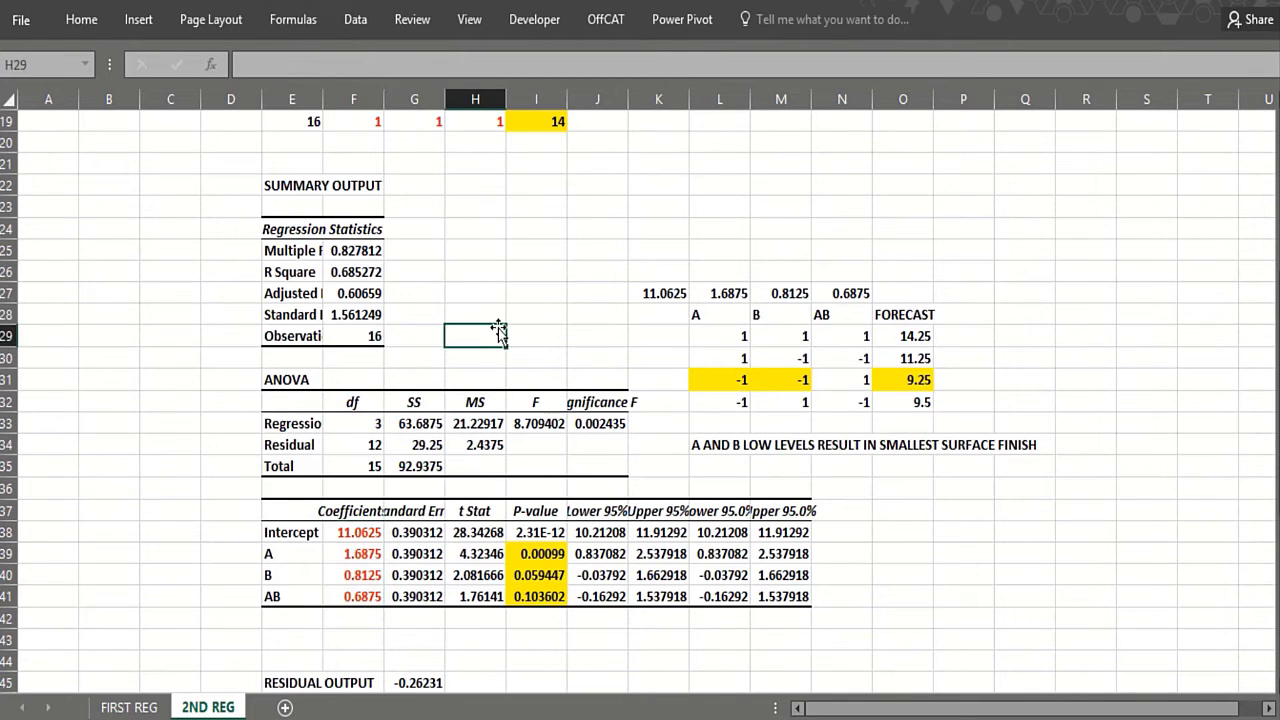
Step: Display the formula of the residual skewness cell G45 as text in H45 using =FORMULATEXT(G45)
scroll(420, 425, down, 2)
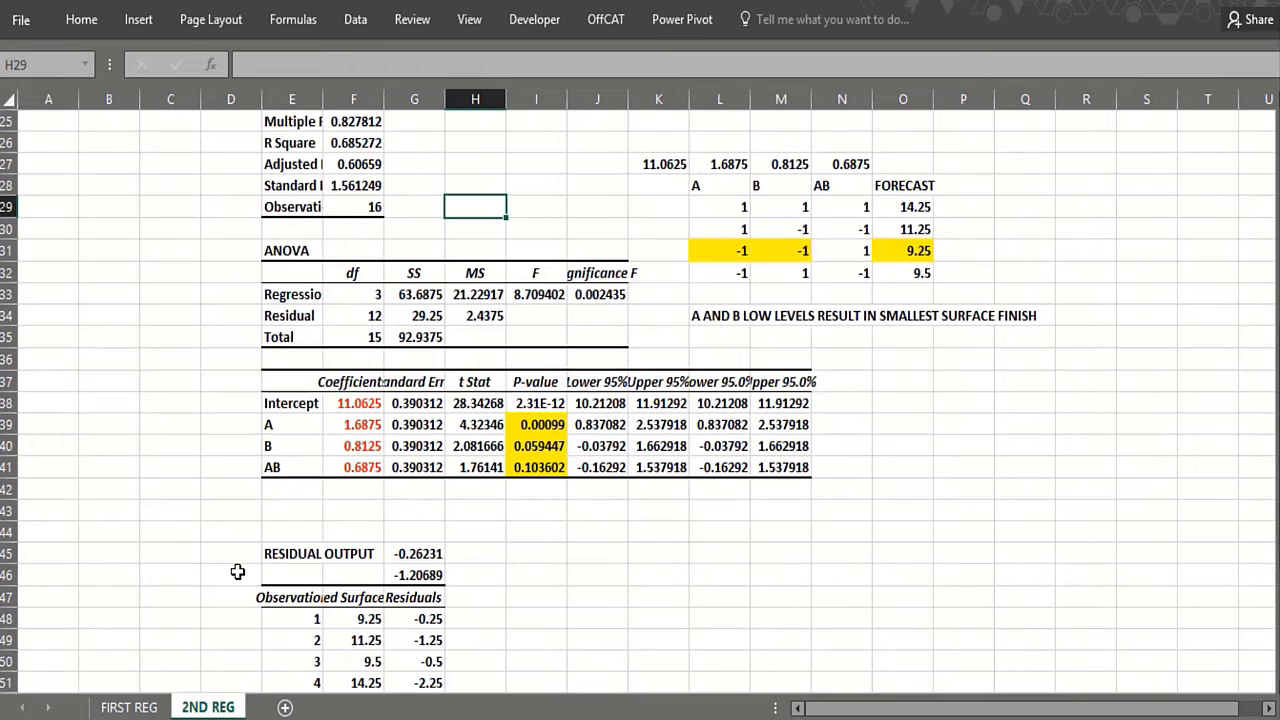
scroll(237, 571, down, 2)
scroll(243, 571, down, 1)
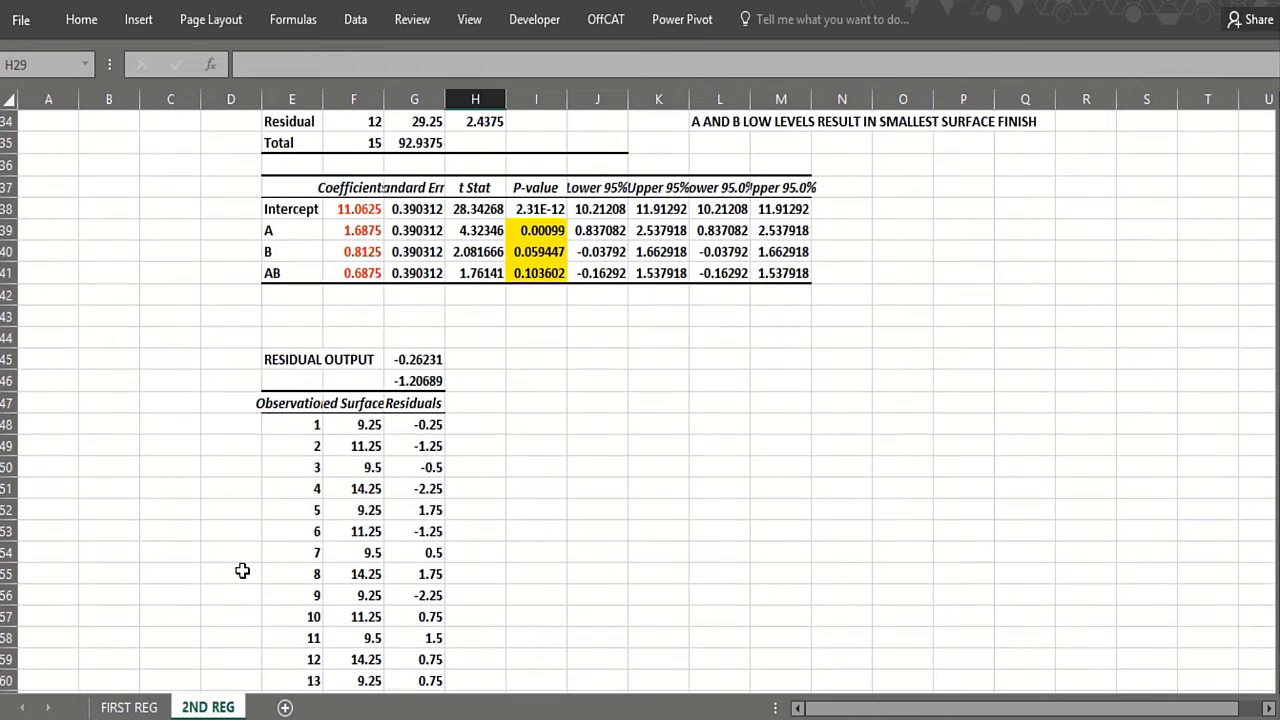
click(436, 358)
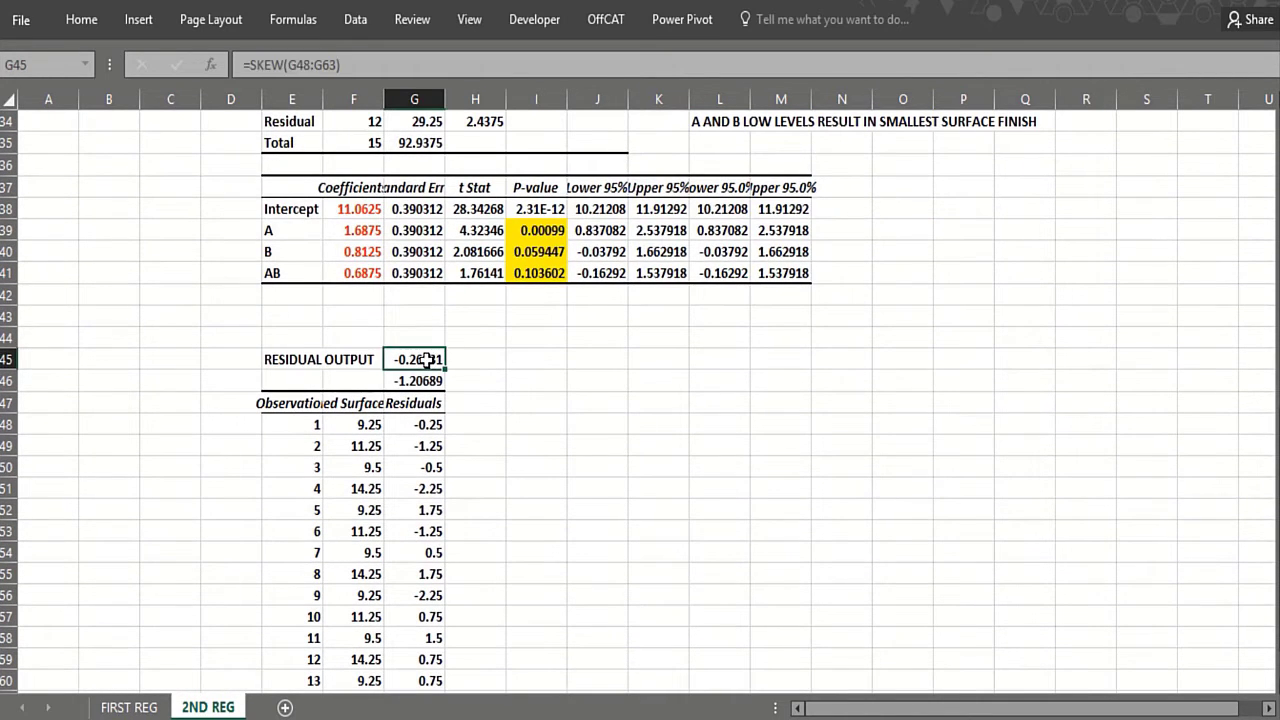
click(455, 361)
text(=)
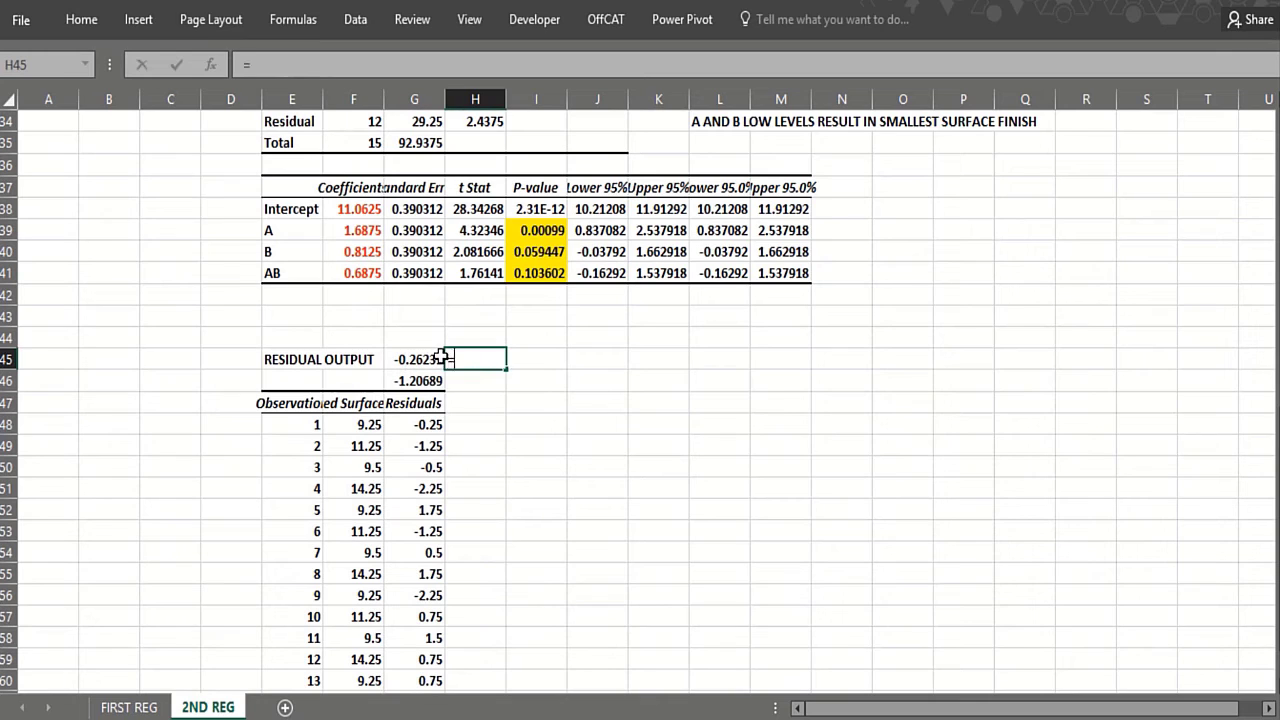
text(form)
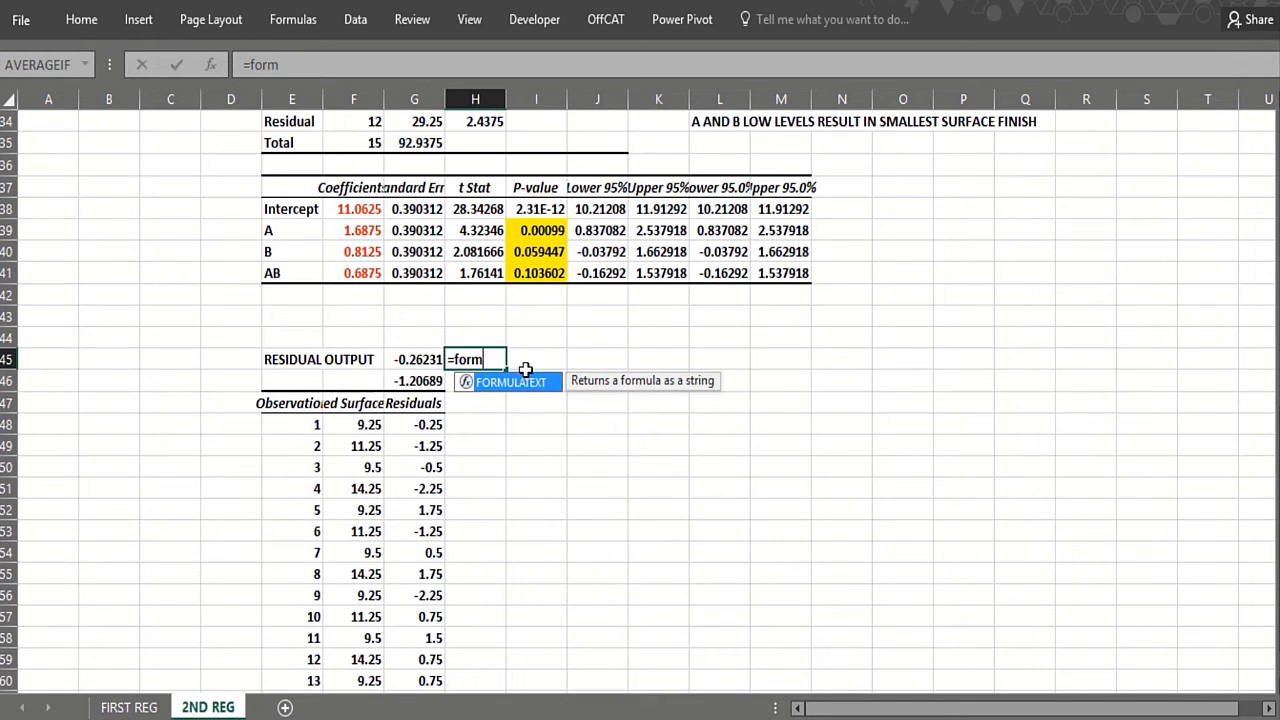
key(Tab)
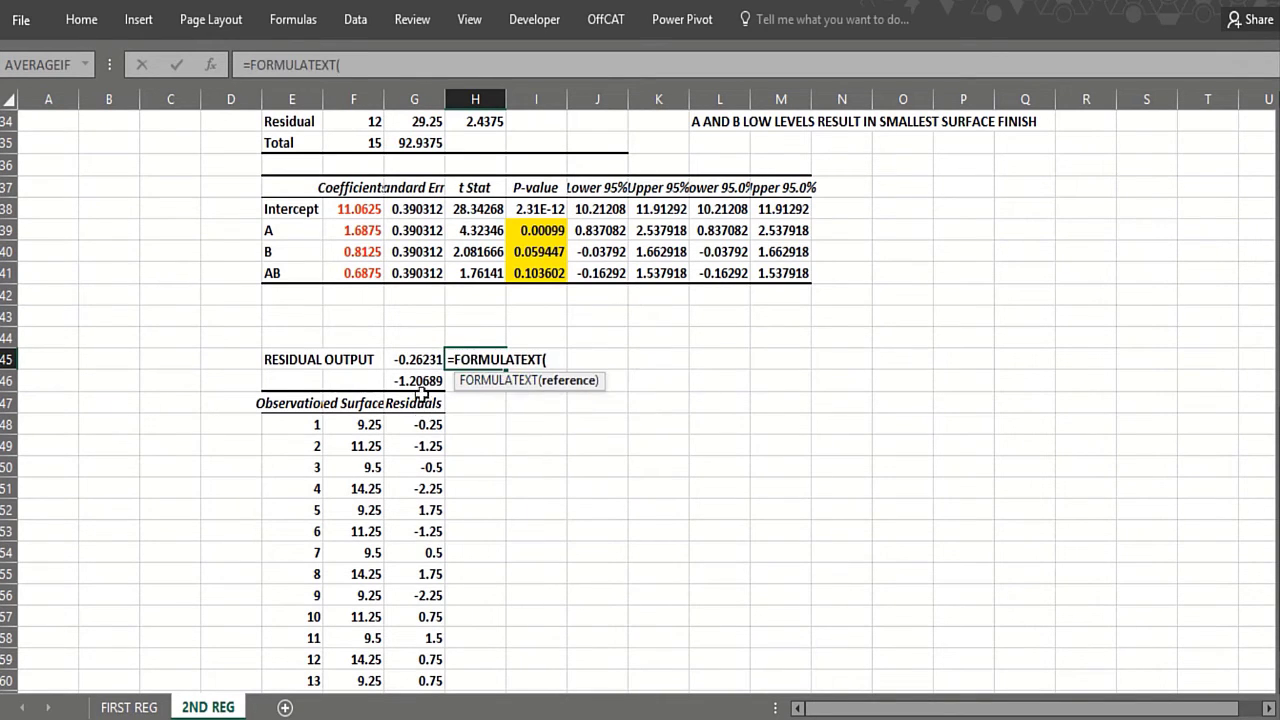
click(414, 358)
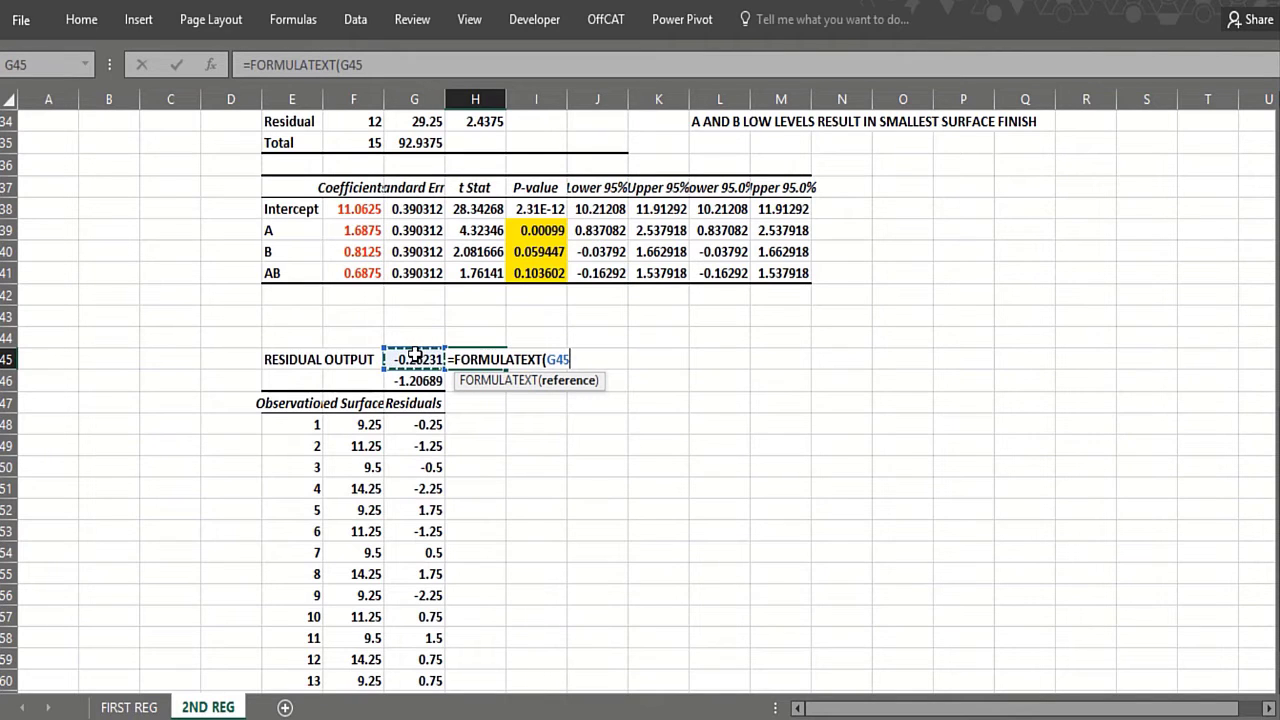
key(Return)
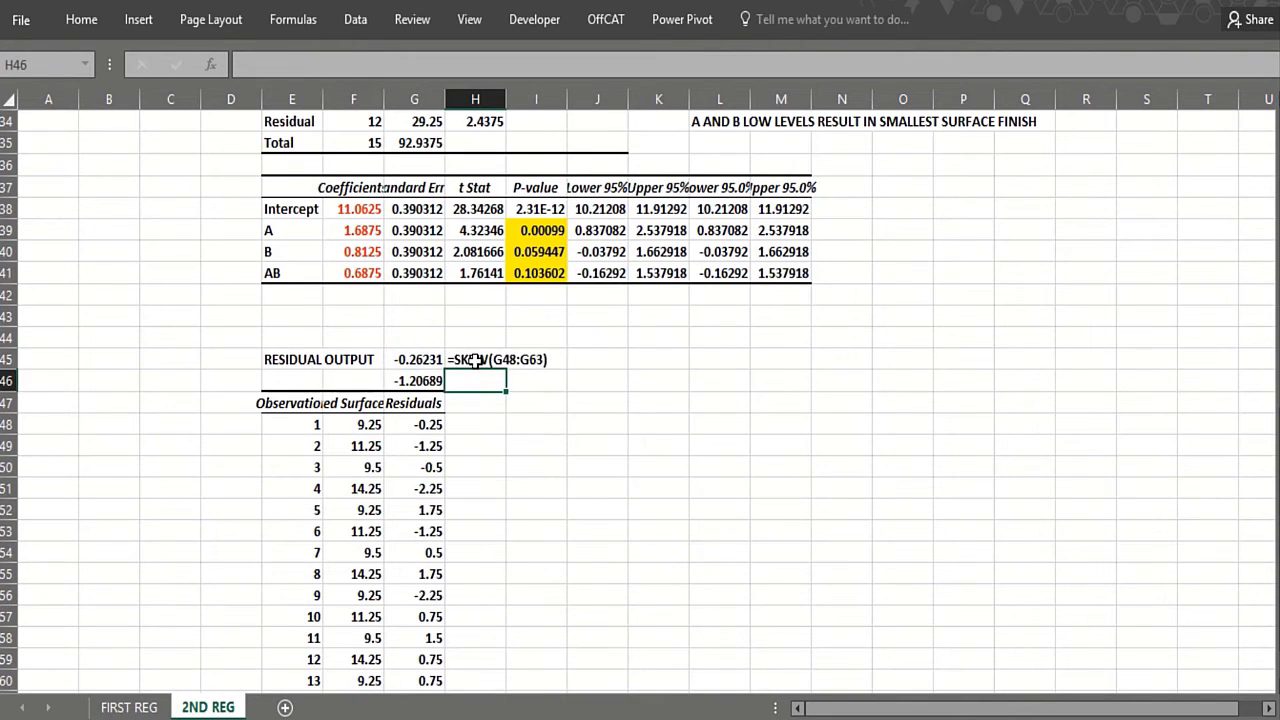
Step: Fill the FORMULATEXT formula from H45 down to H46 to show the kurtosis formula of G46
click(475, 360)
drag(505, 370, 498, 396)
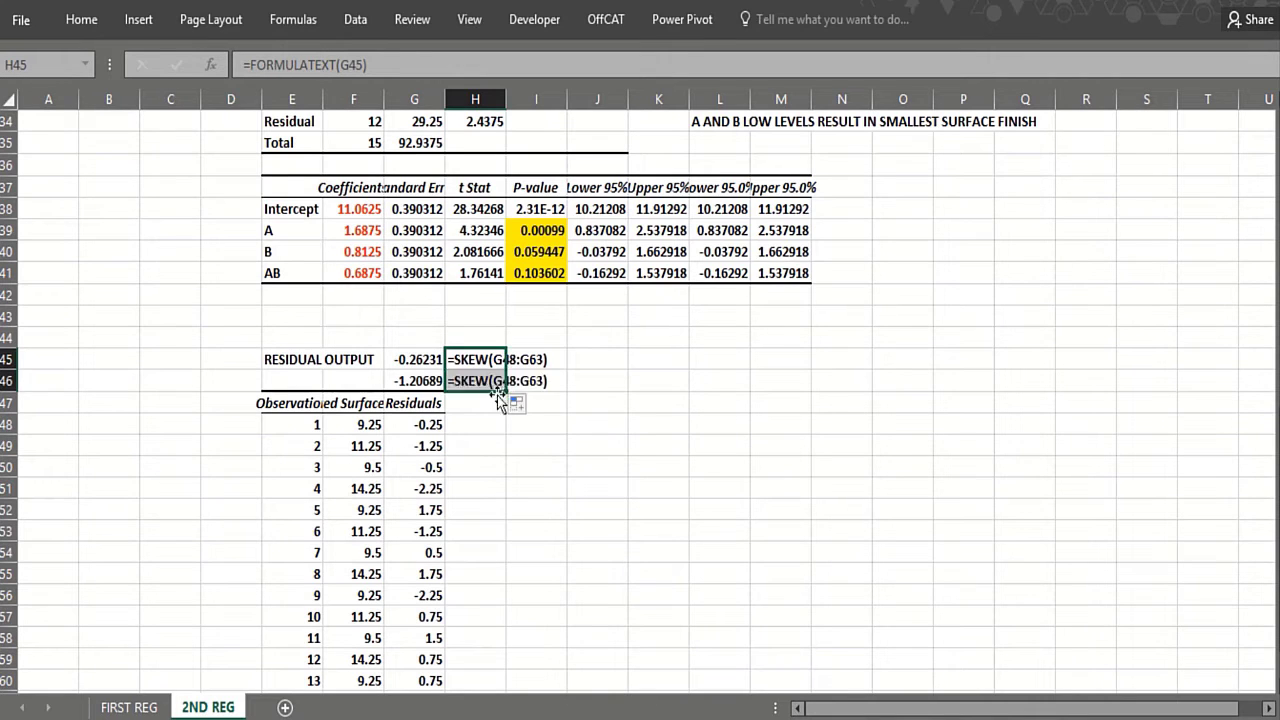
click(403, 383)
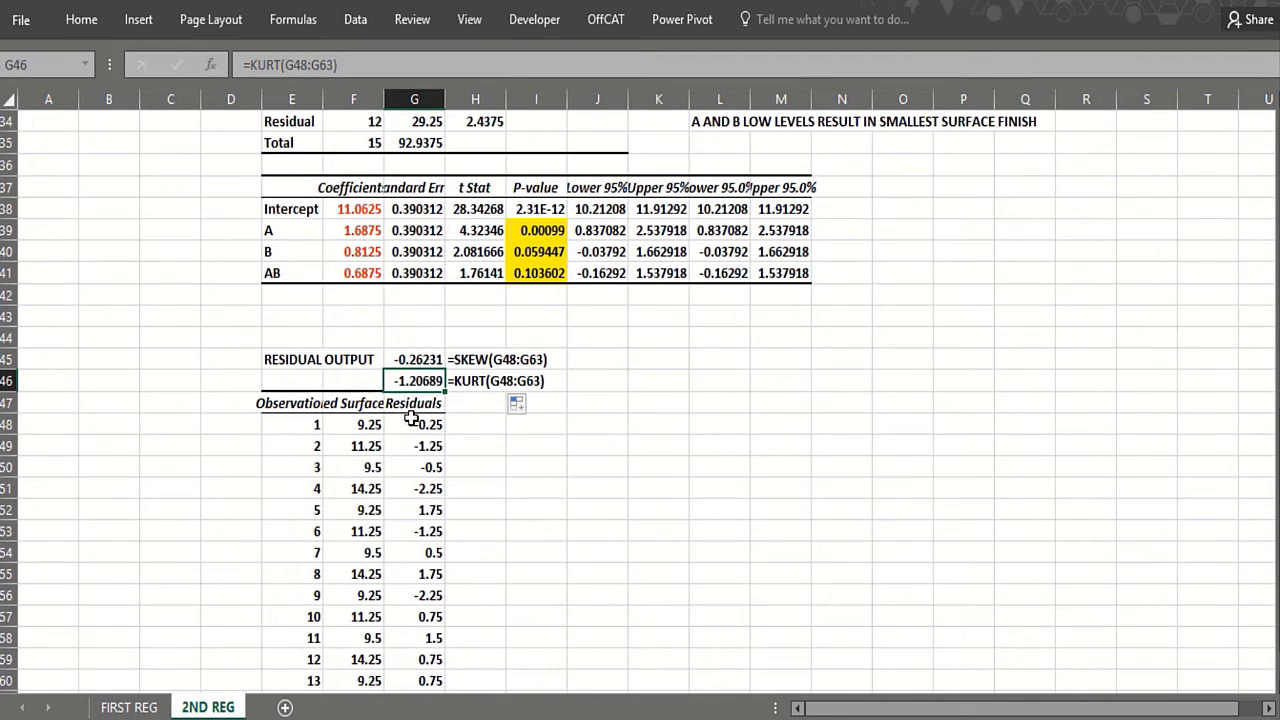
Step: Review the definitions of factors A, B and C beside the design data on the FIRST REG sheet
scroll(362, 421, up, 1)
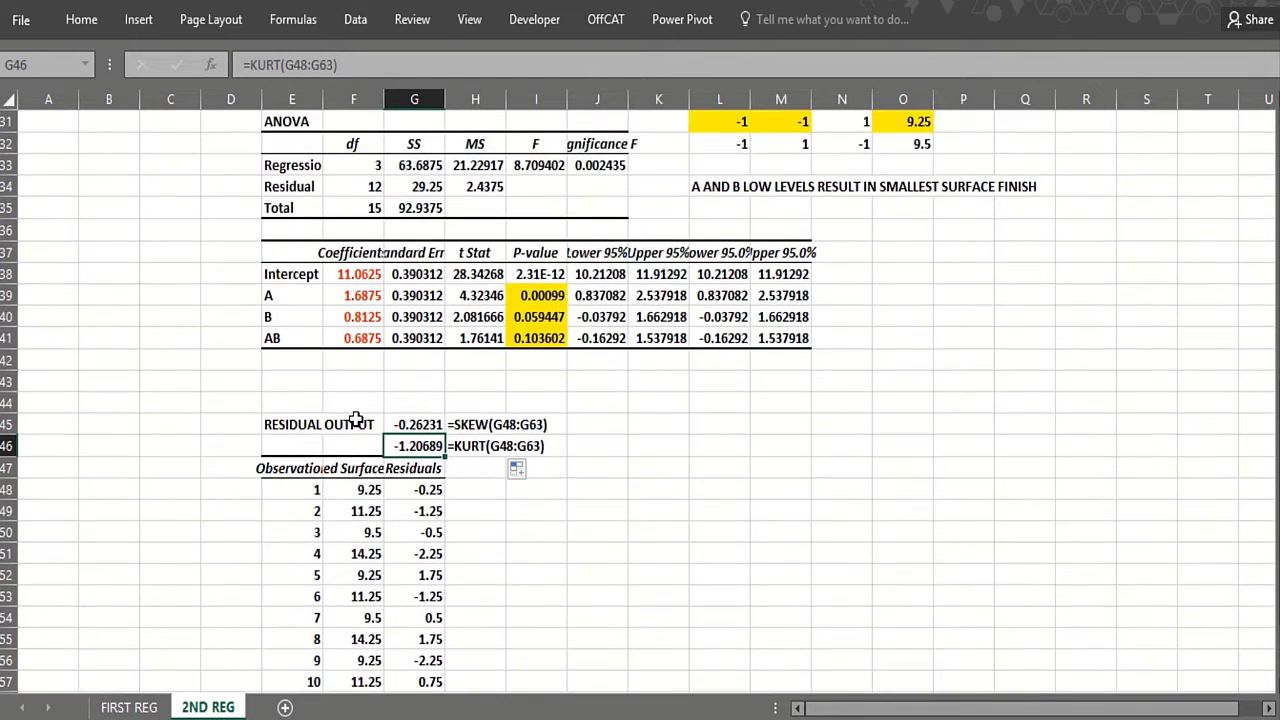
scroll(351, 288, up, 2)
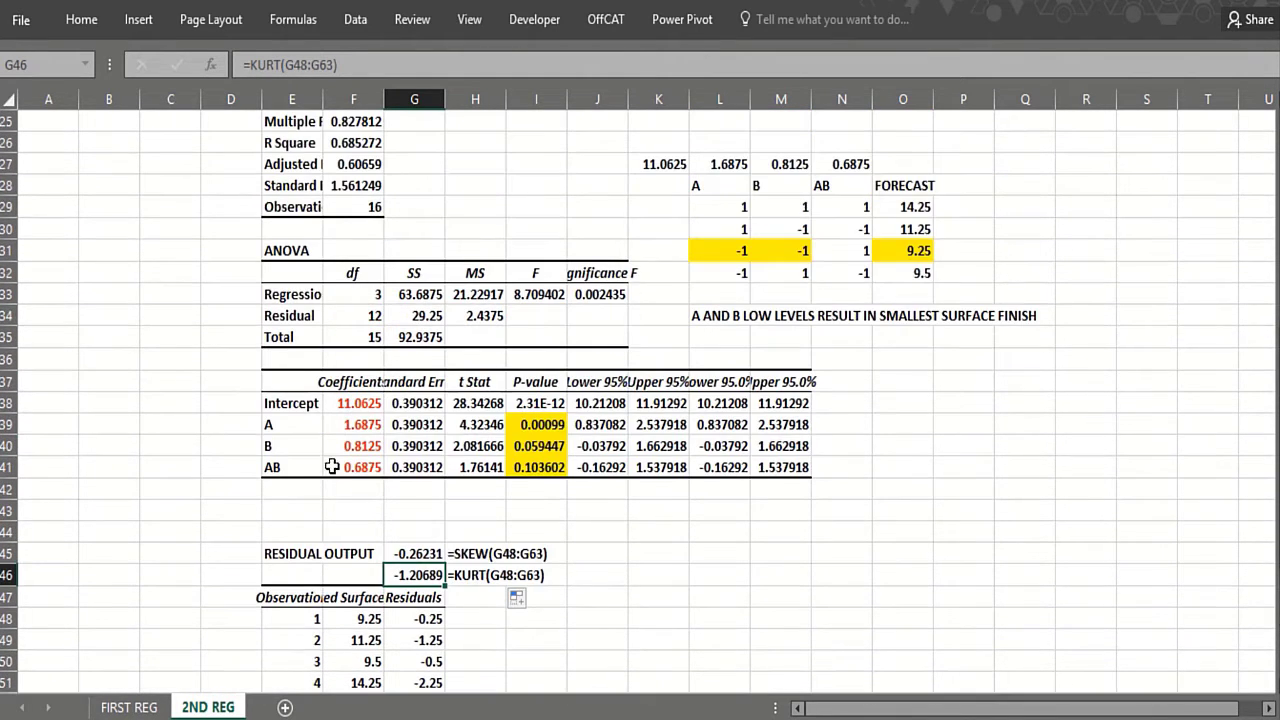
scroll(333, 452, up, 1)
scroll(333, 447, up, 3)
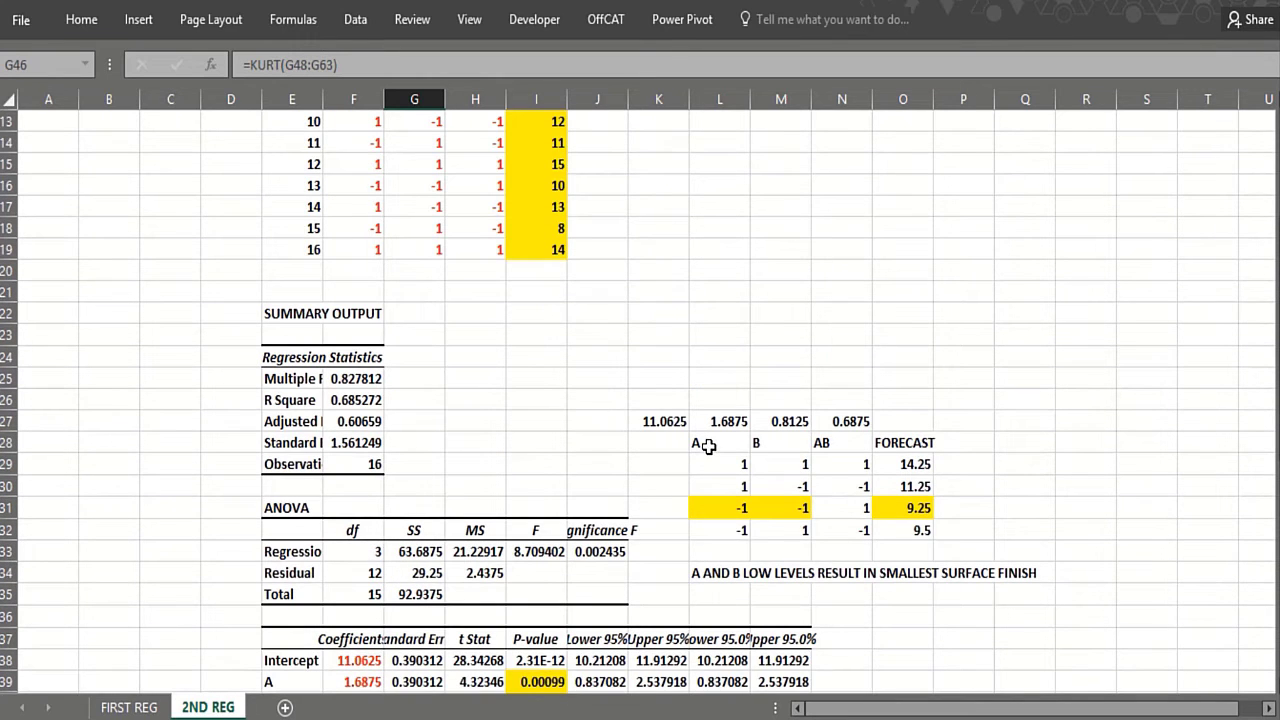
click(128, 707)
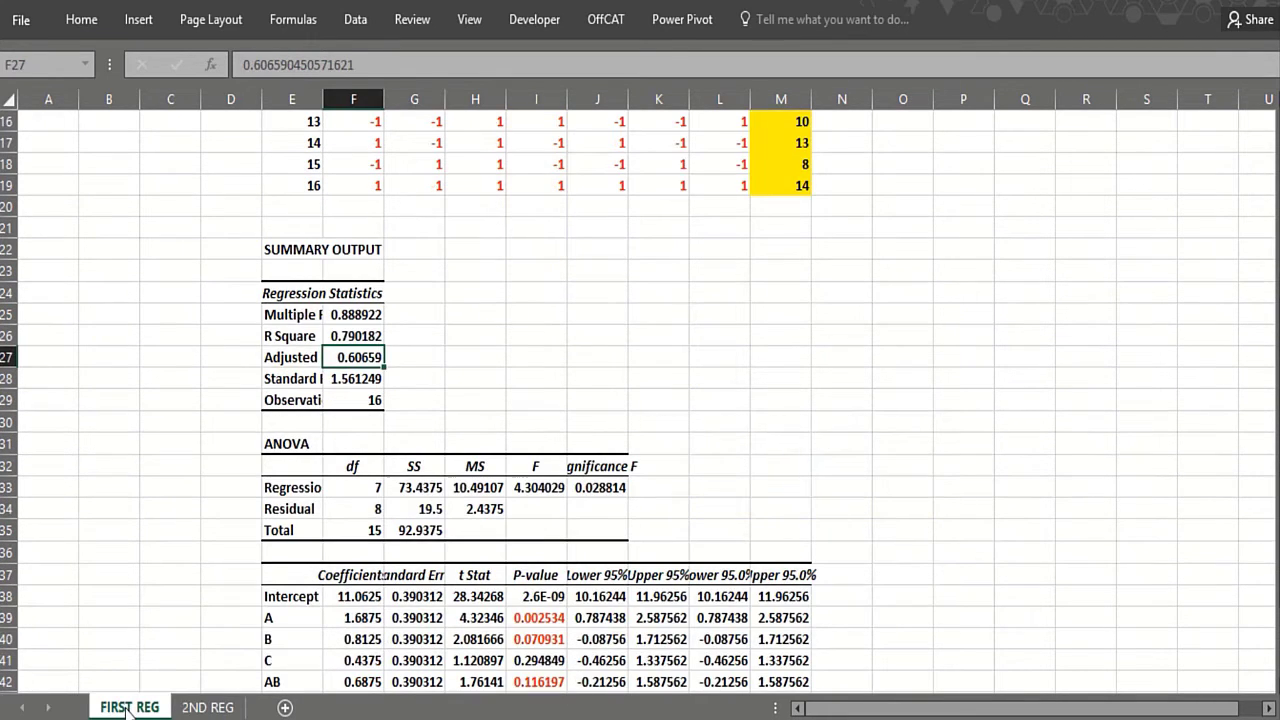
scroll(128, 707, up, 4)
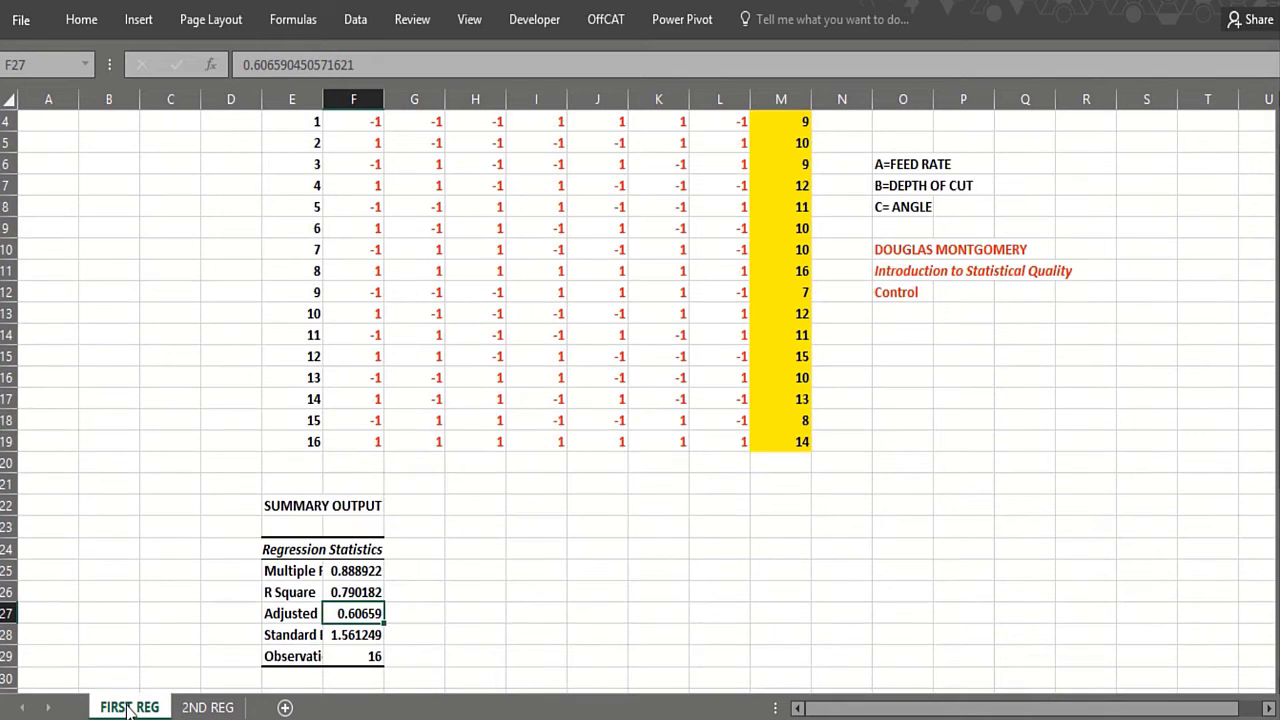
Step: On the 2ND REG sheet, examine the high and low level combinations of A and B in the forecast table
click(207, 707)
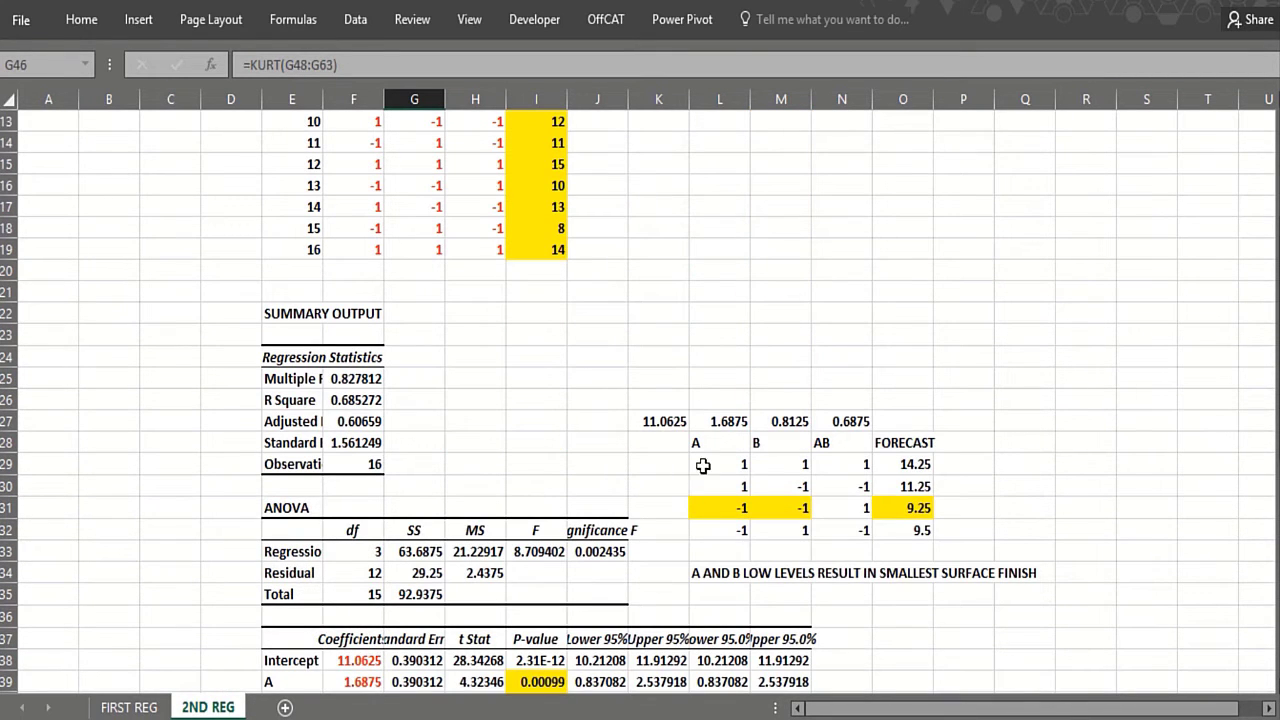
click(720, 464)
click(770, 469)
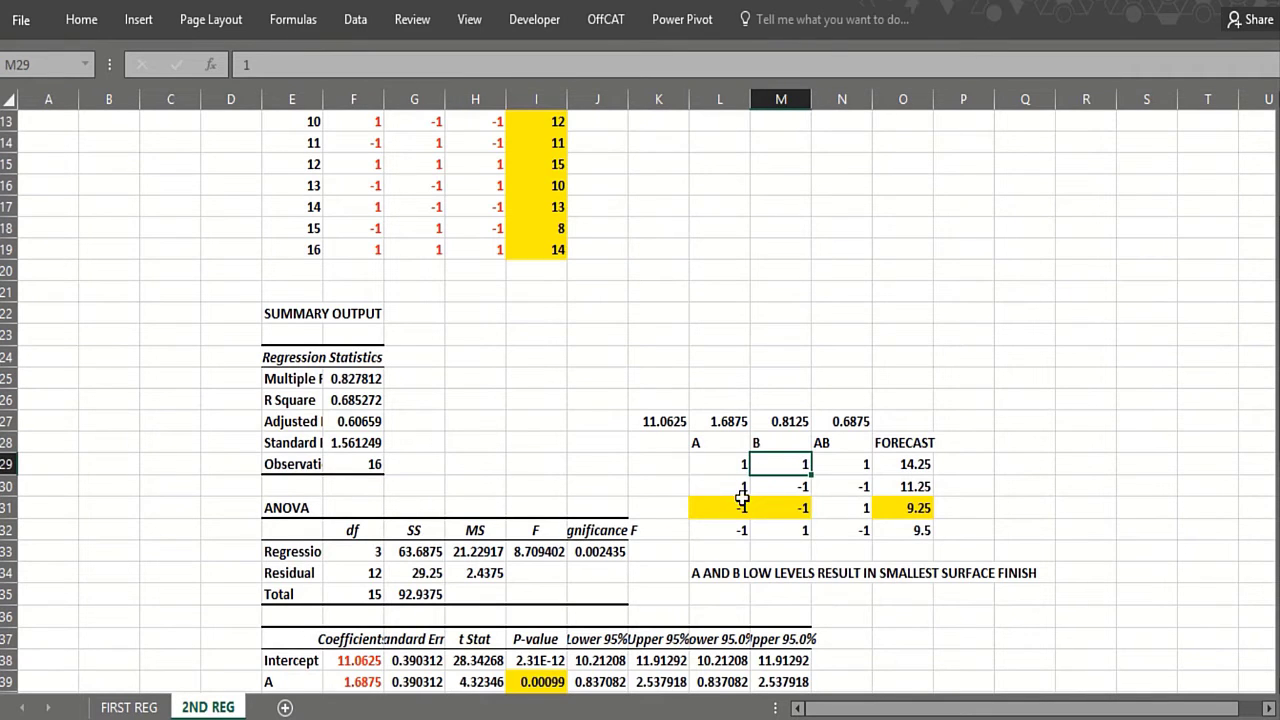
click(733, 512)
click(800, 510)
click(737, 483)
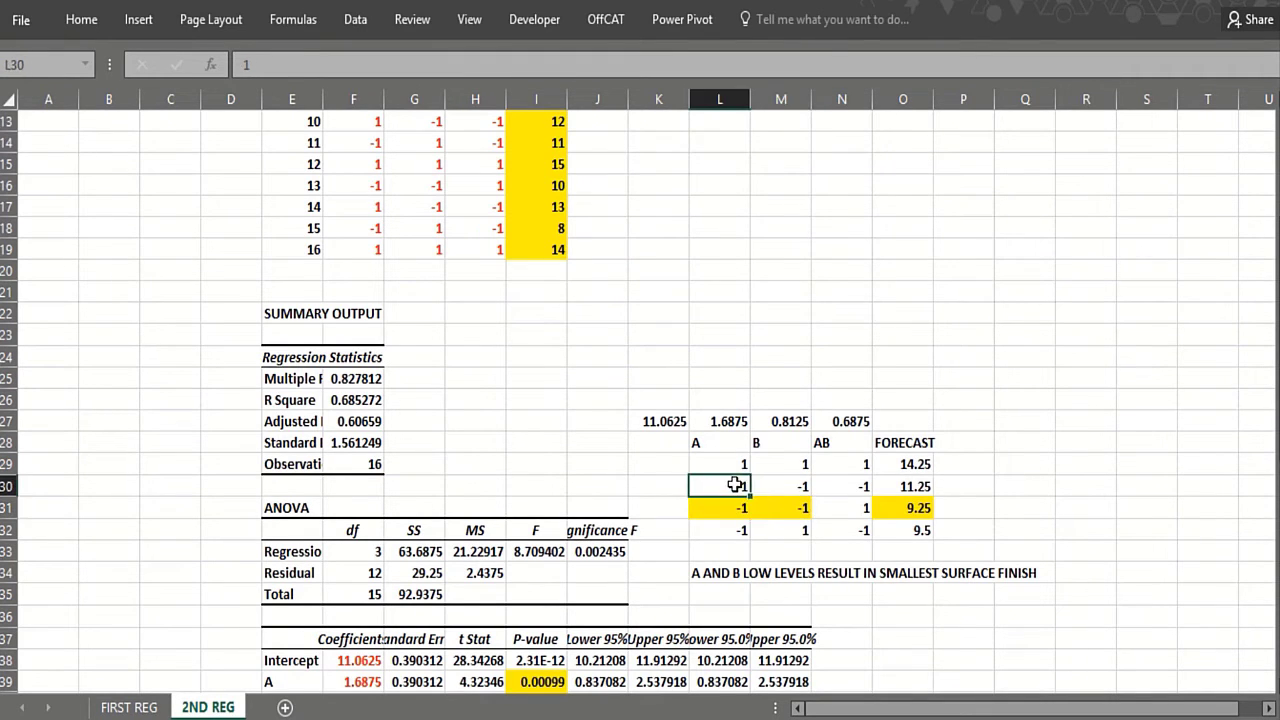
click(793, 531)
click(773, 471)
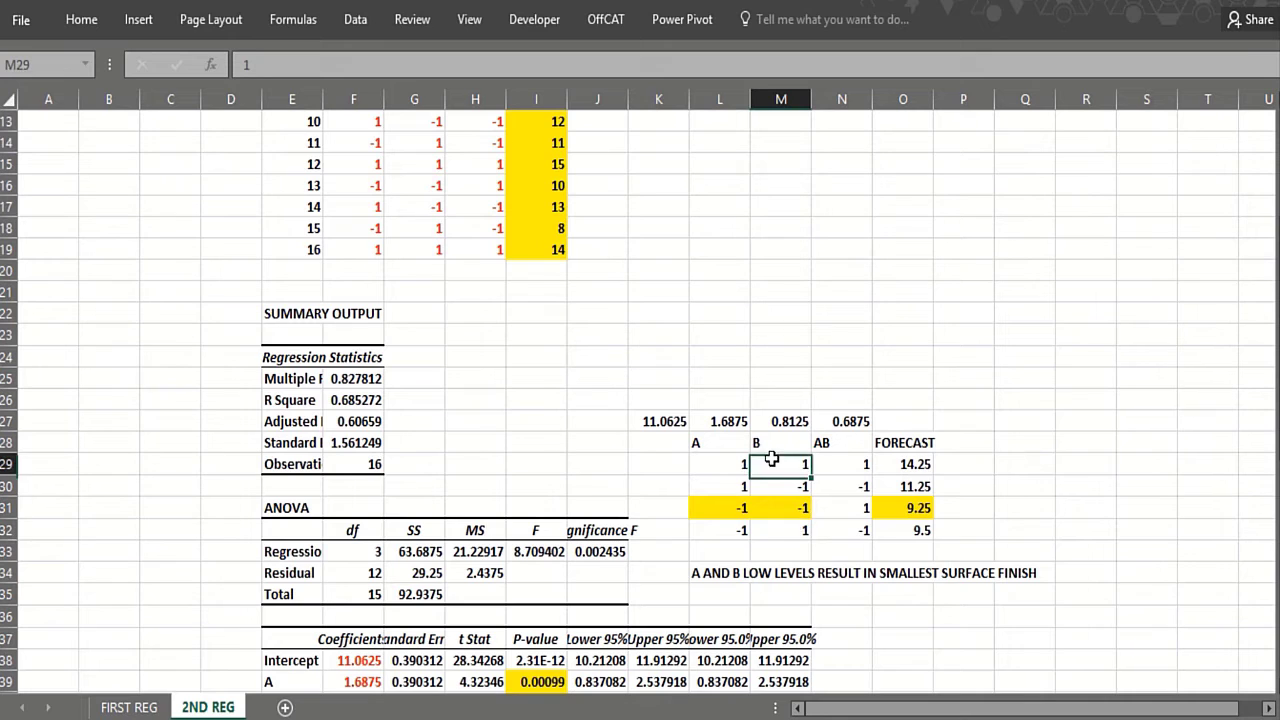
Step: Inspect the transposed A, B and AB coefficients in L27:N27 and the forecast formula in O29
scroll(718, 462, down, 1)
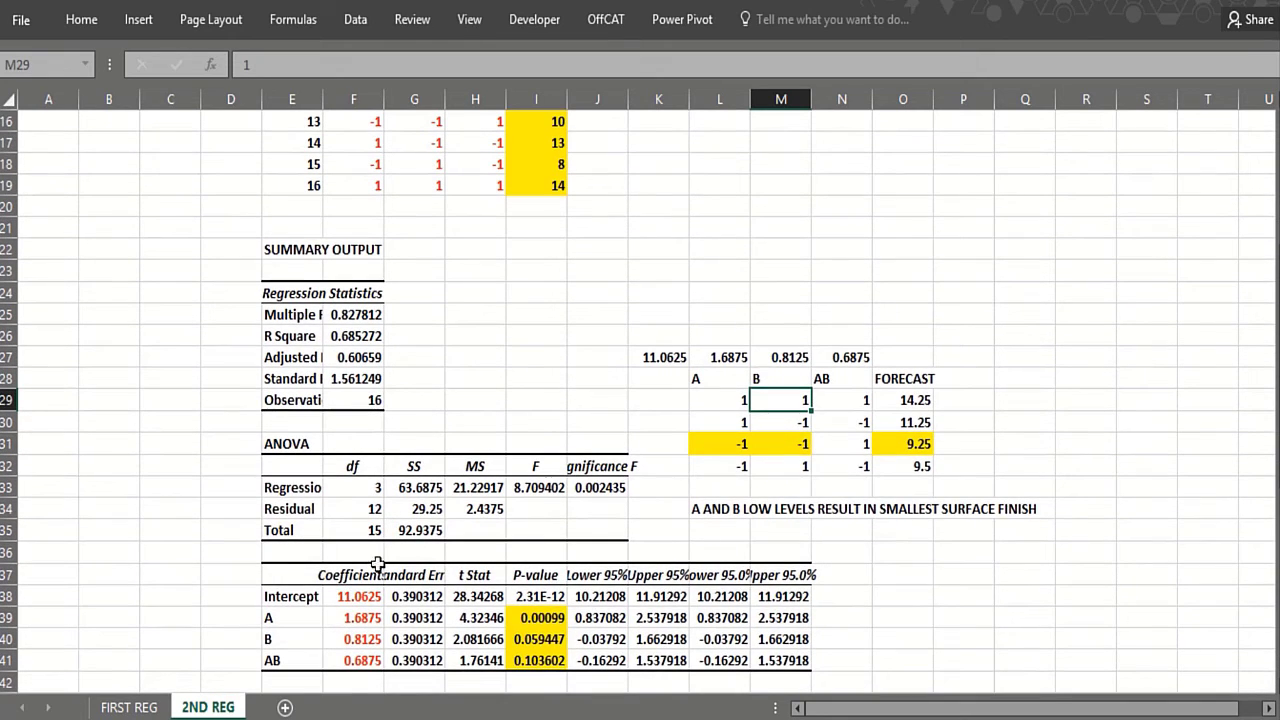
click(740, 358)
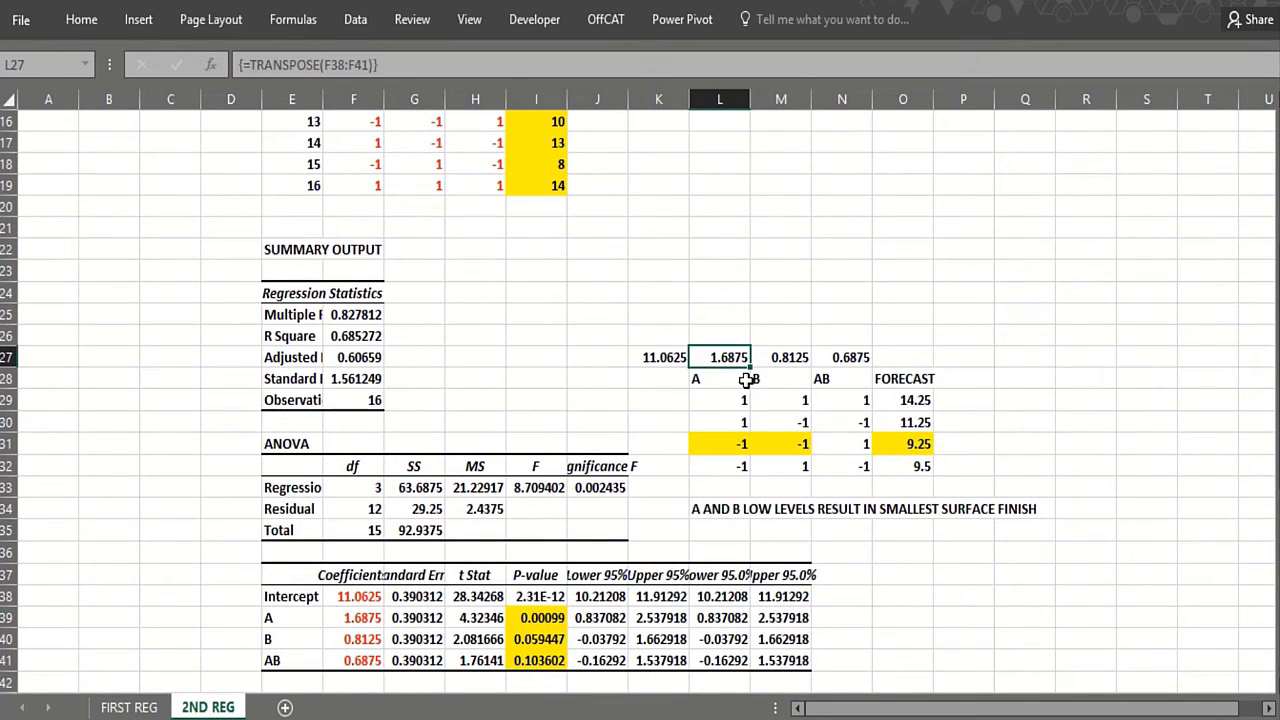
click(797, 357)
click(834, 360)
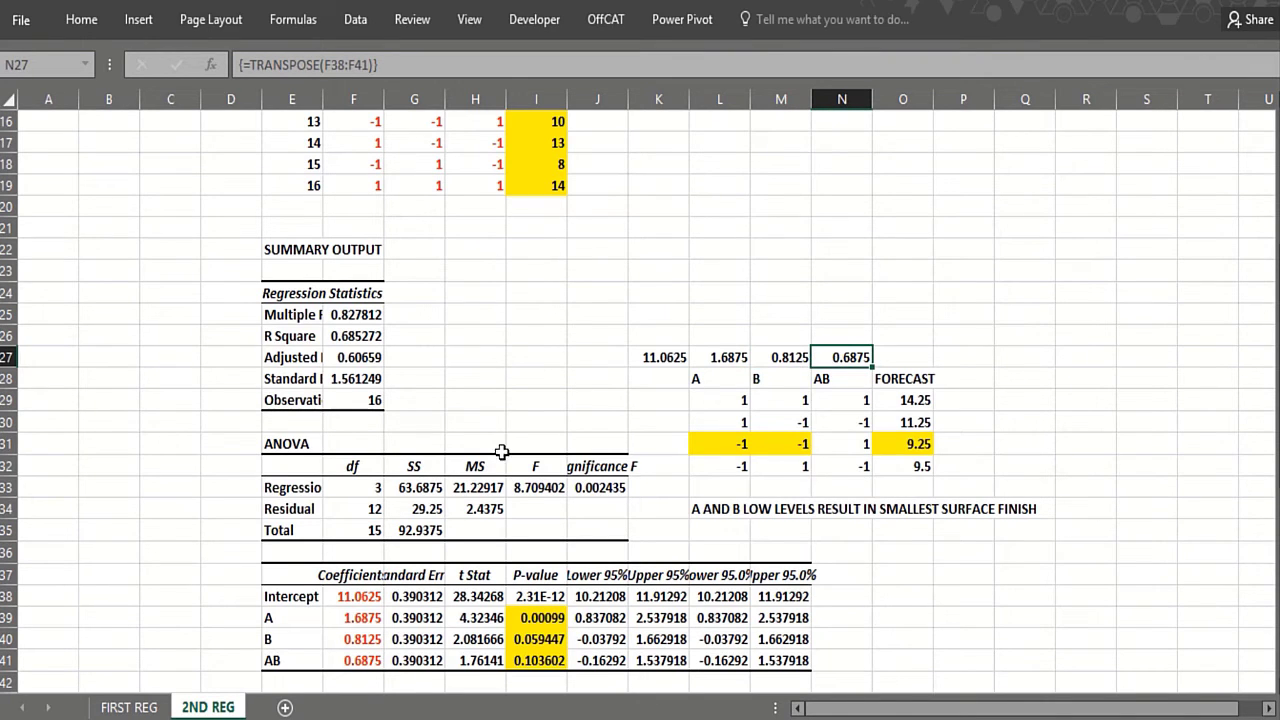
click(894, 401)
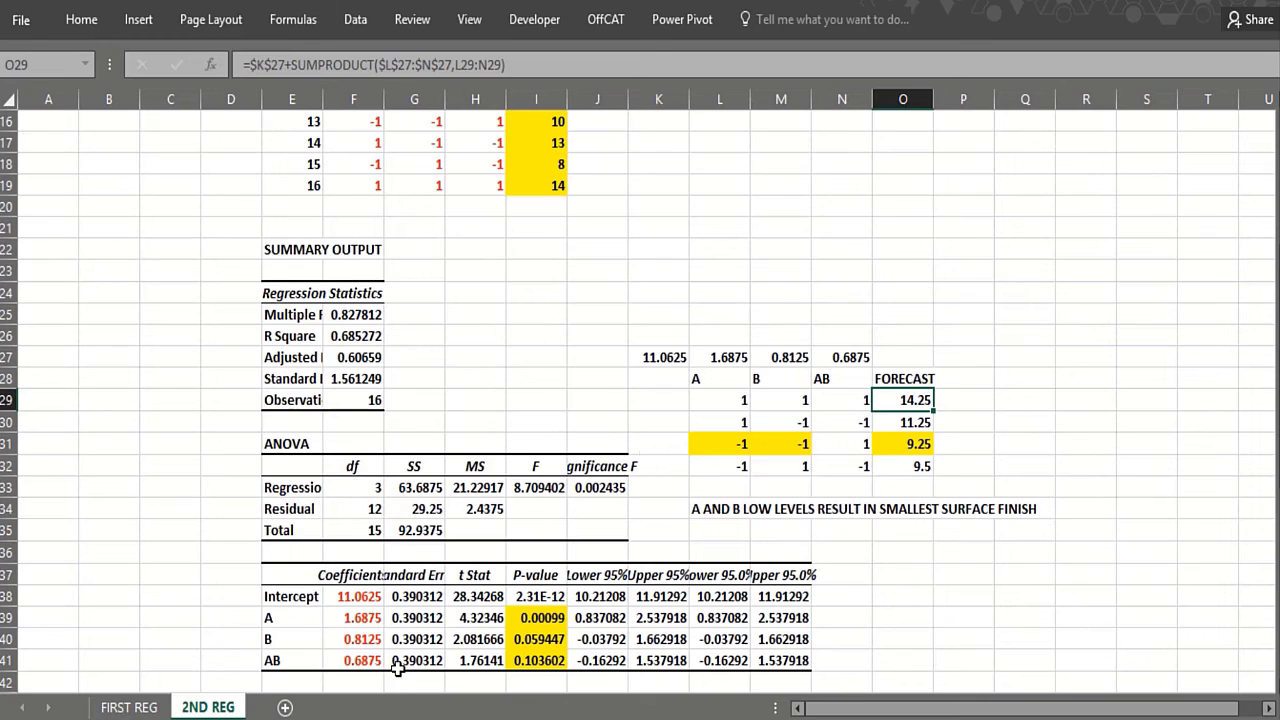
Step: Examine the A, B and AB coefficients in F39:F41 of the second regression's coefficient table
click(337, 619)
click(341, 641)
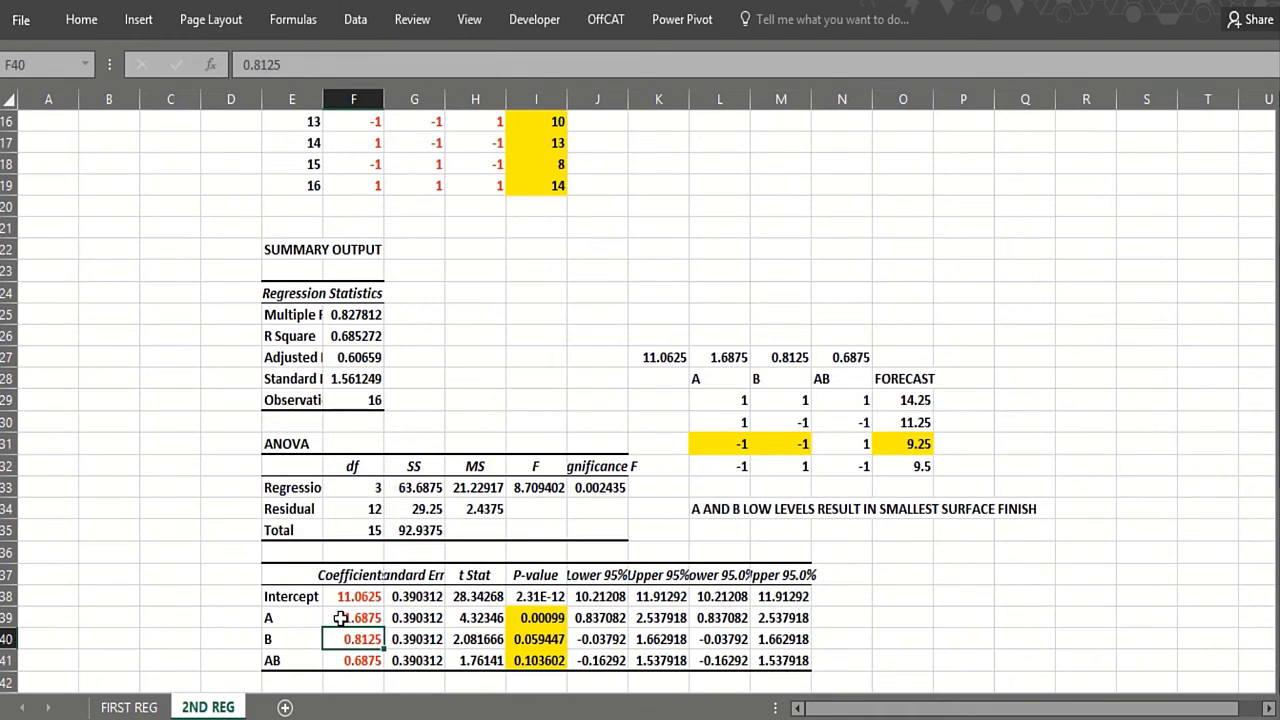
click(338, 618)
click(341, 640)
click(343, 617)
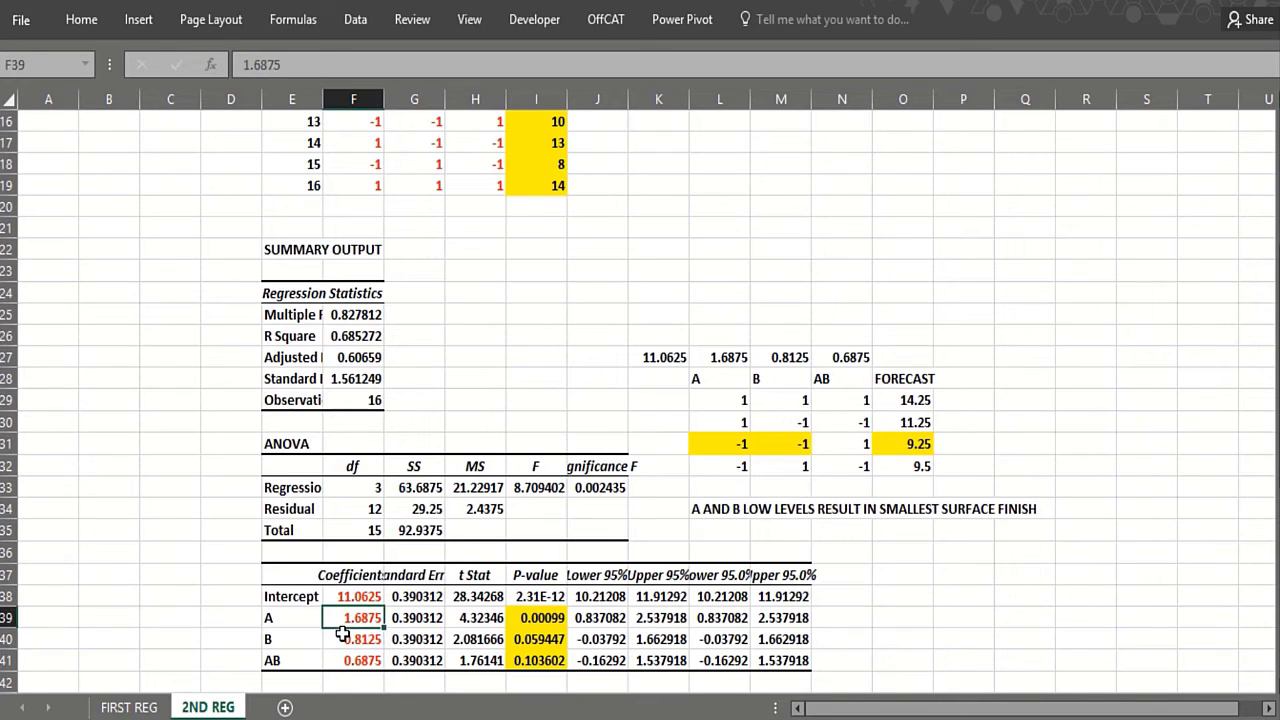
click(341, 640)
click(345, 660)
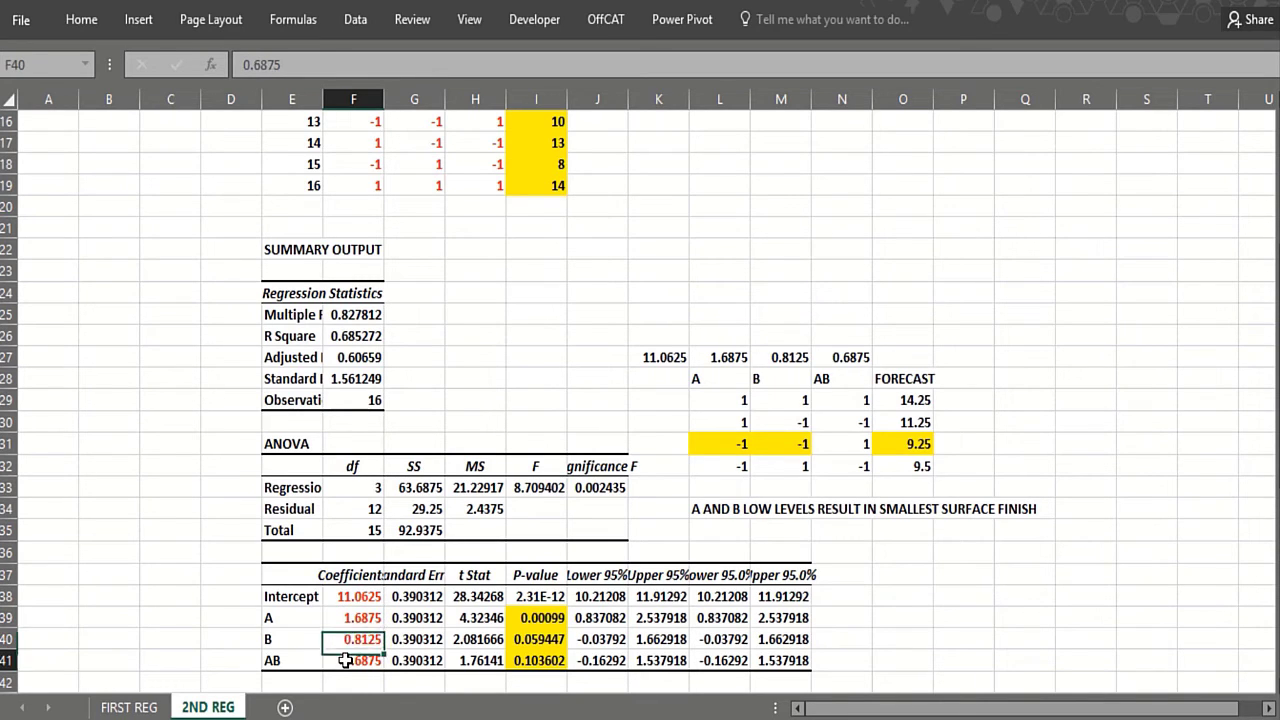
click(317, 615)
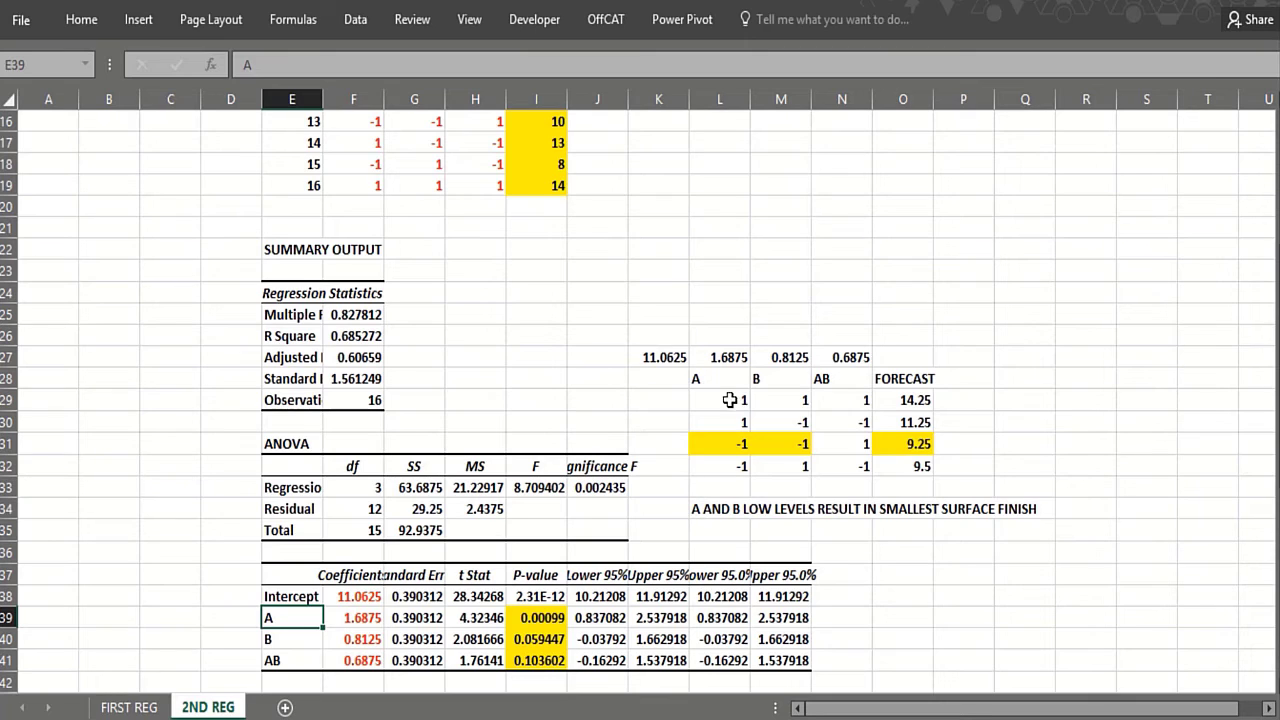
Step: Compare the forecast for A and B both low in row 31 with that for low A and high B in row 32
click(775, 447)
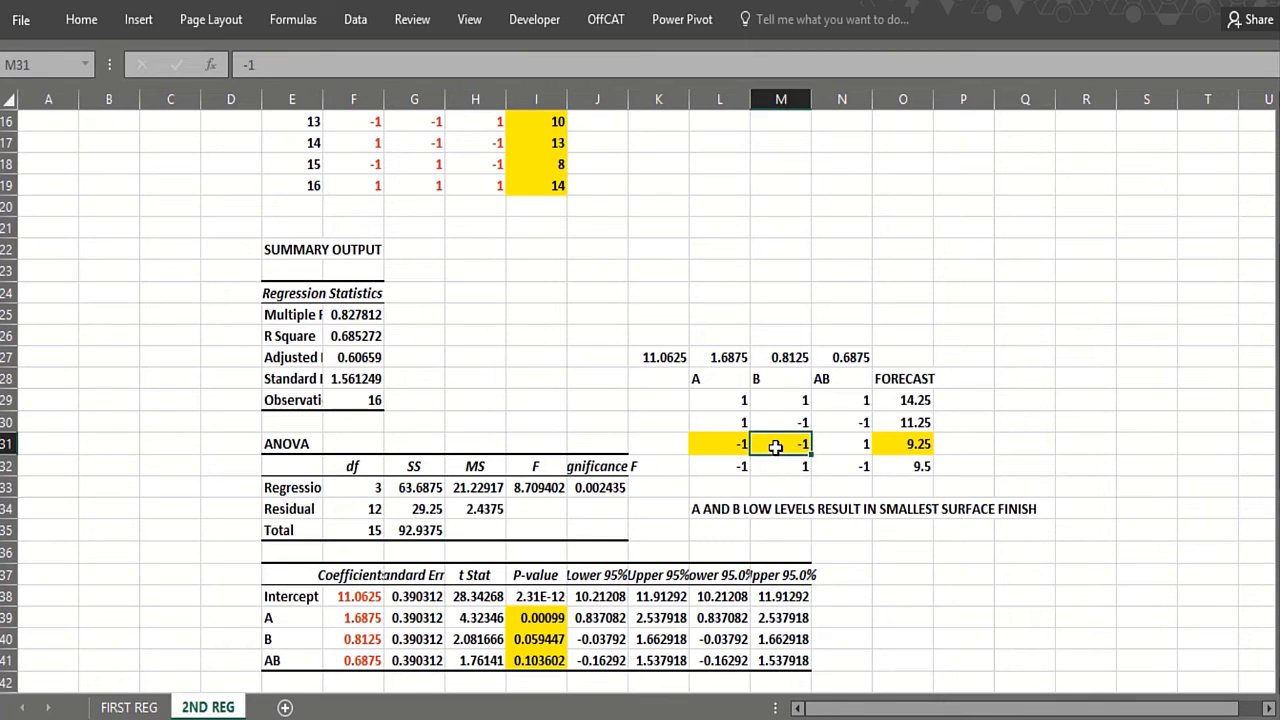
click(729, 446)
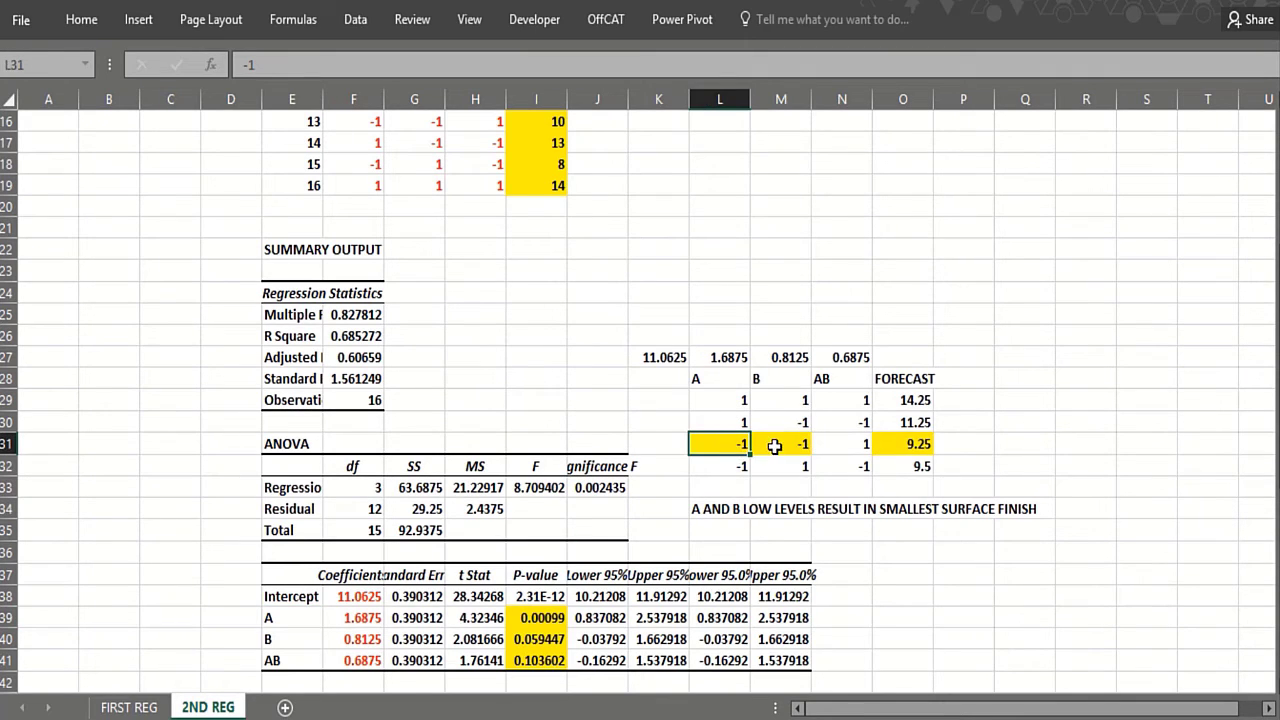
click(775, 447)
click(890, 446)
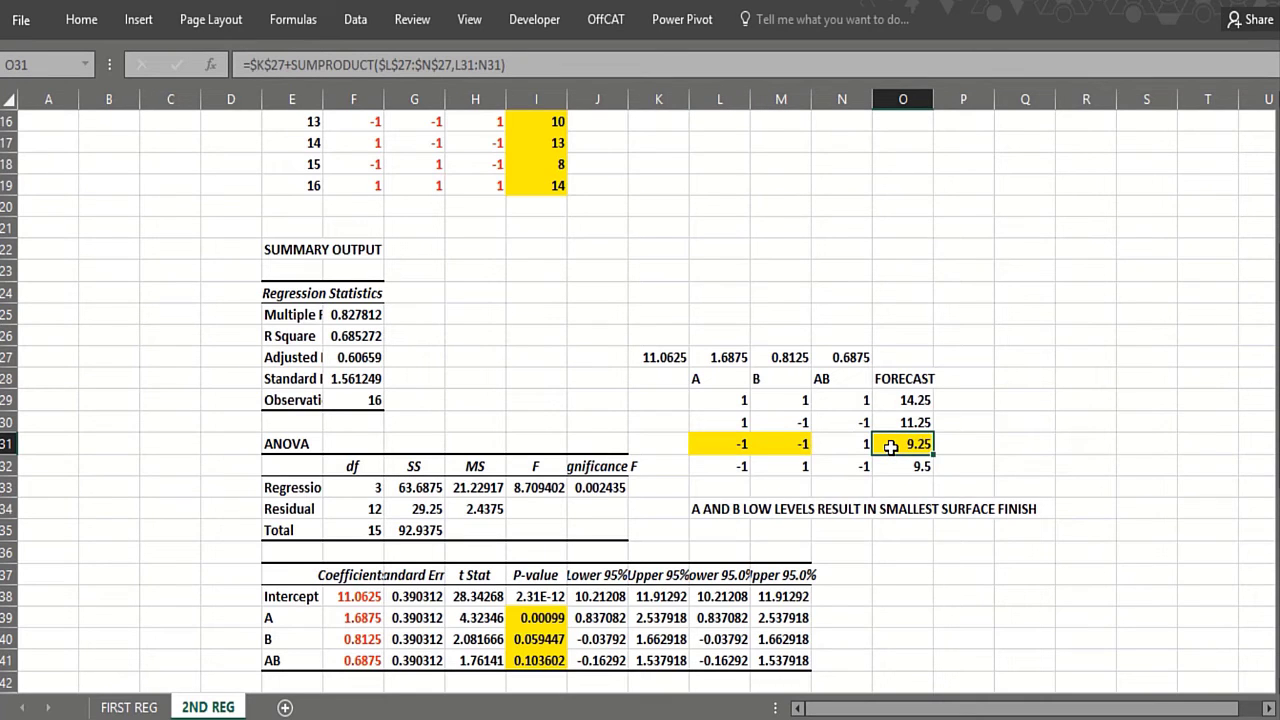
click(887, 466)
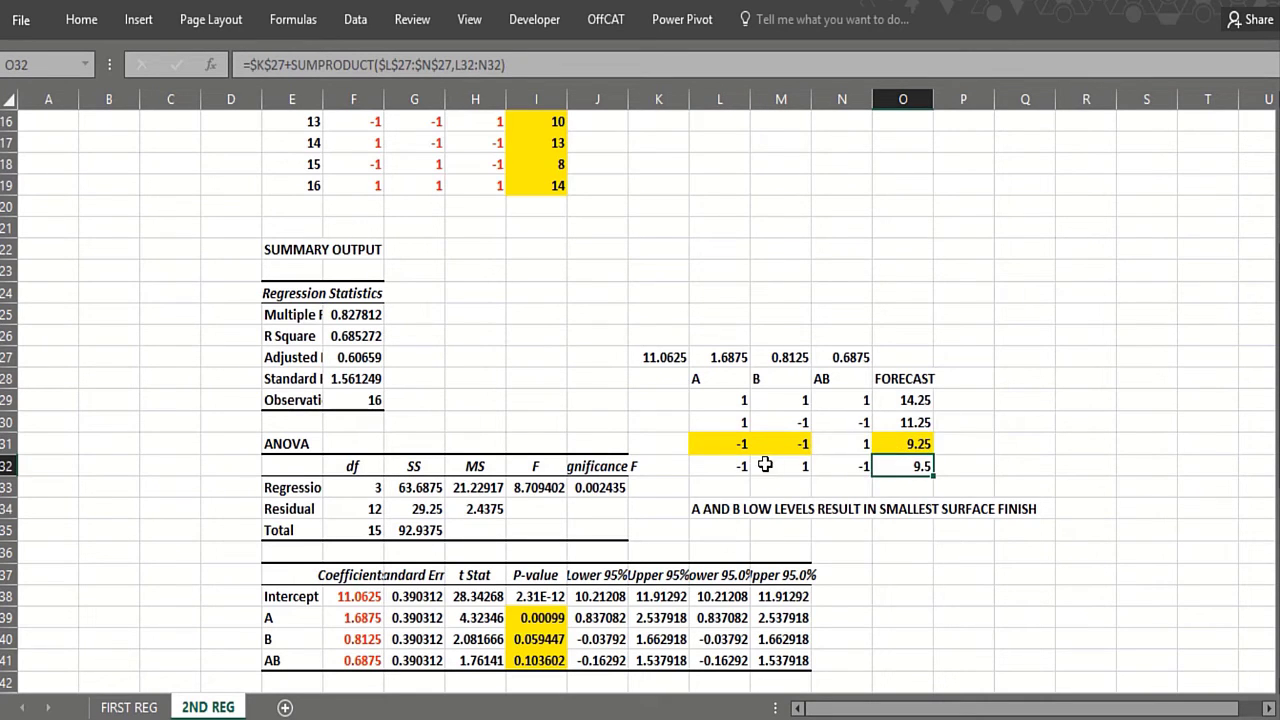
click(728, 468)
click(775, 467)
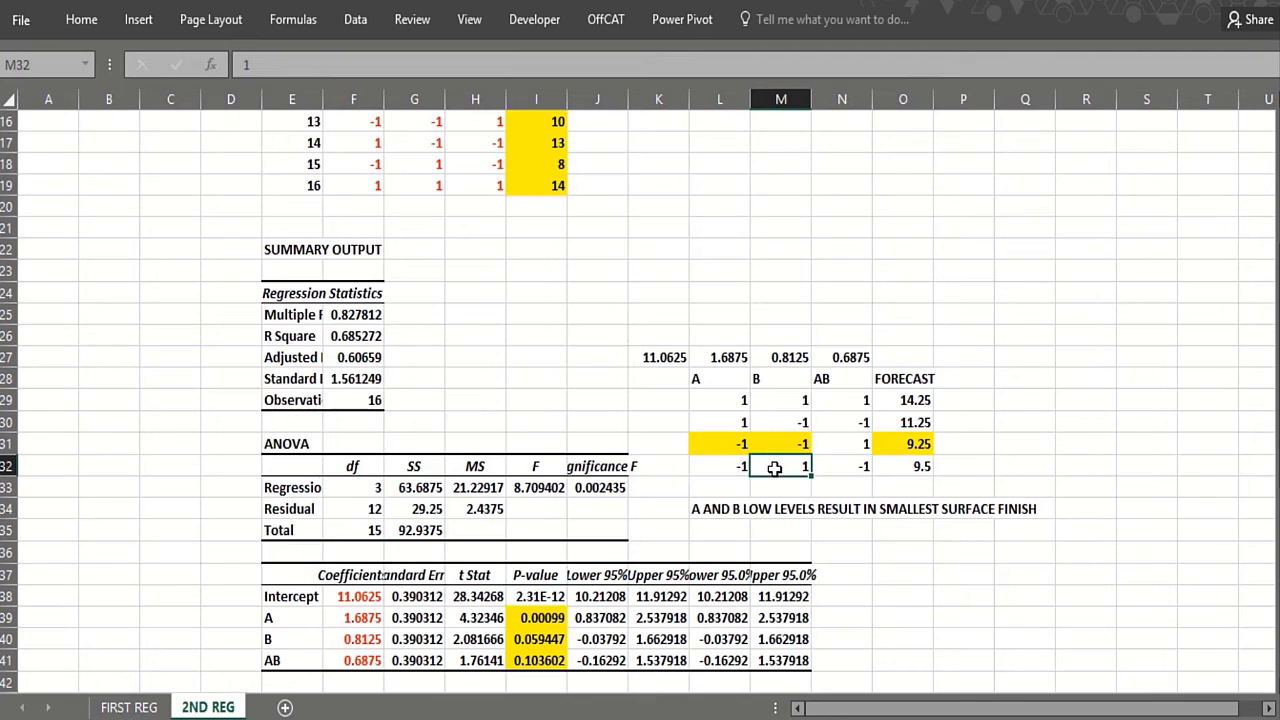
click(912, 465)
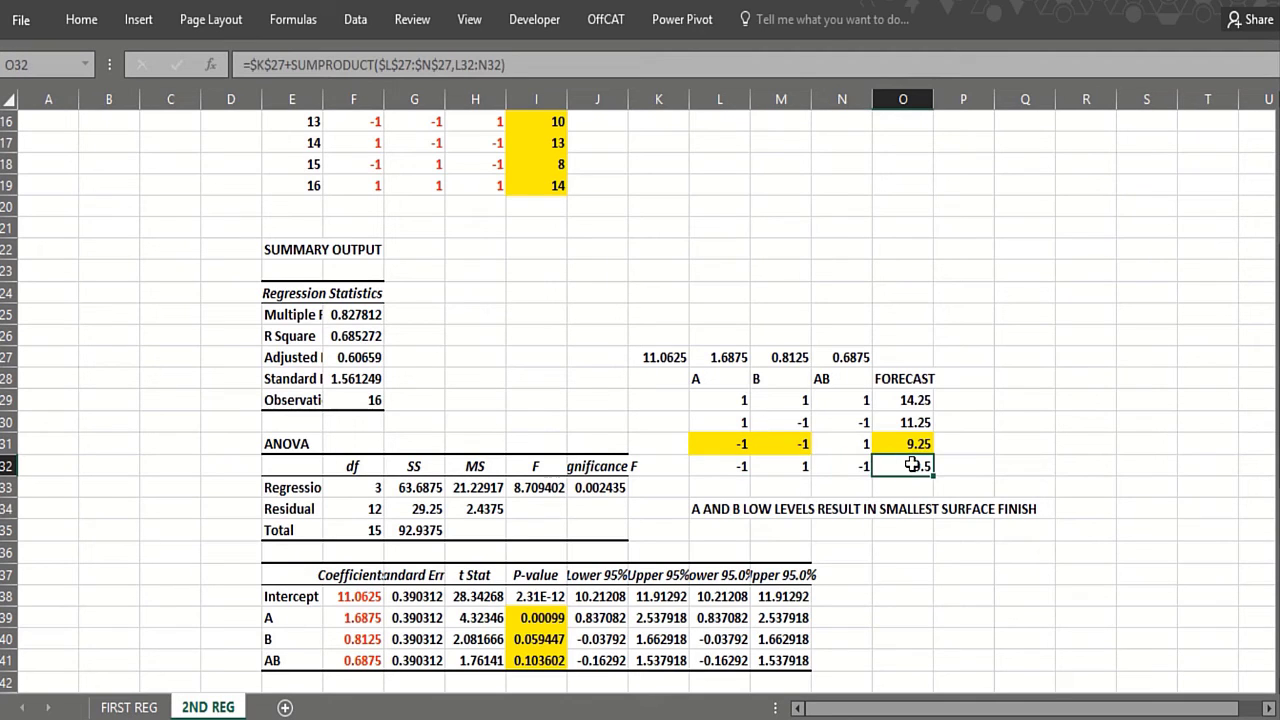
Step: Inspect the AB interaction levels in N31 and N32 and the transposed AB coefficient in N27
click(849, 443)
click(858, 467)
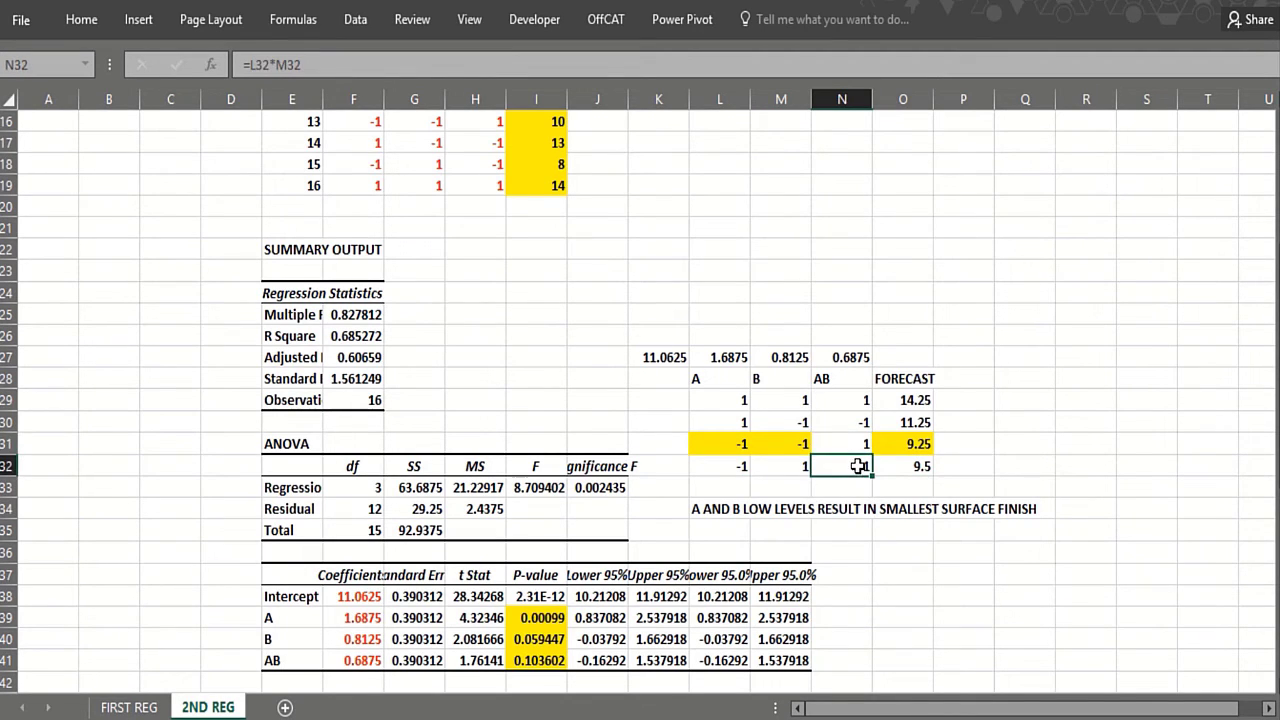
click(840, 356)
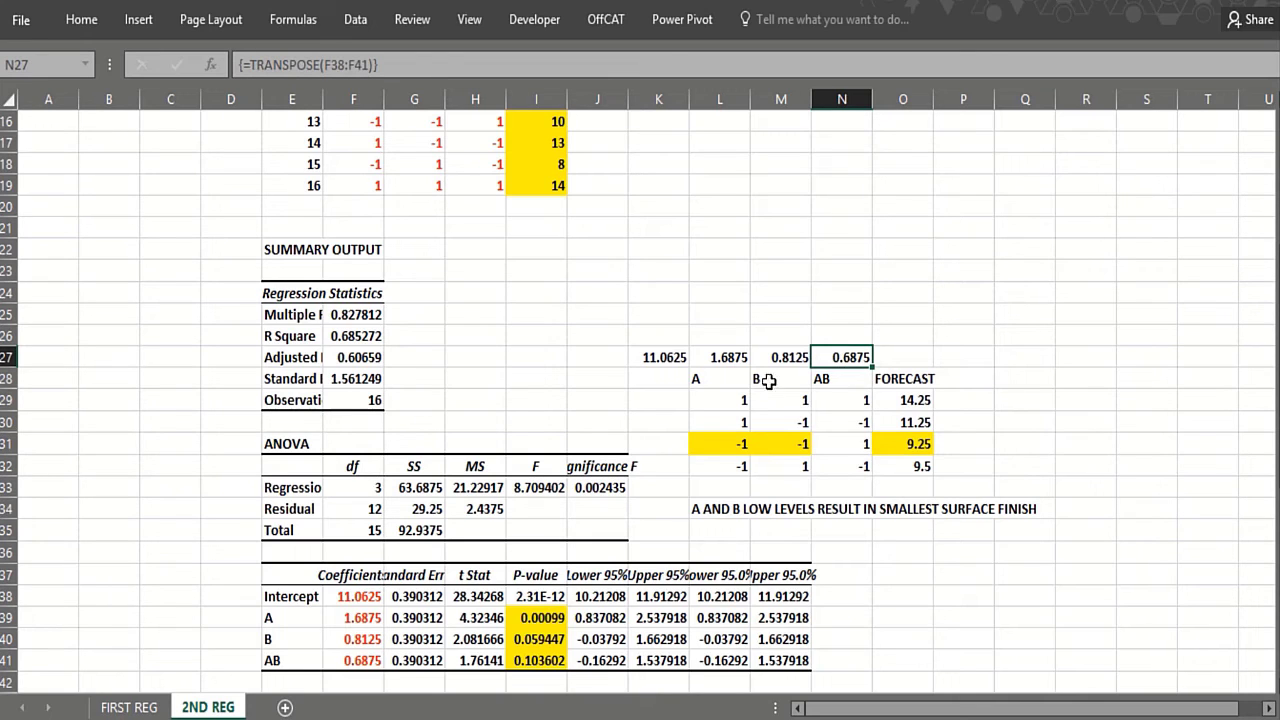
Step: Check the B level in M32, the B coefficient in M27 and the forecast formula in O31, then return to the FIRST REG sheet
click(776, 470)
click(780, 358)
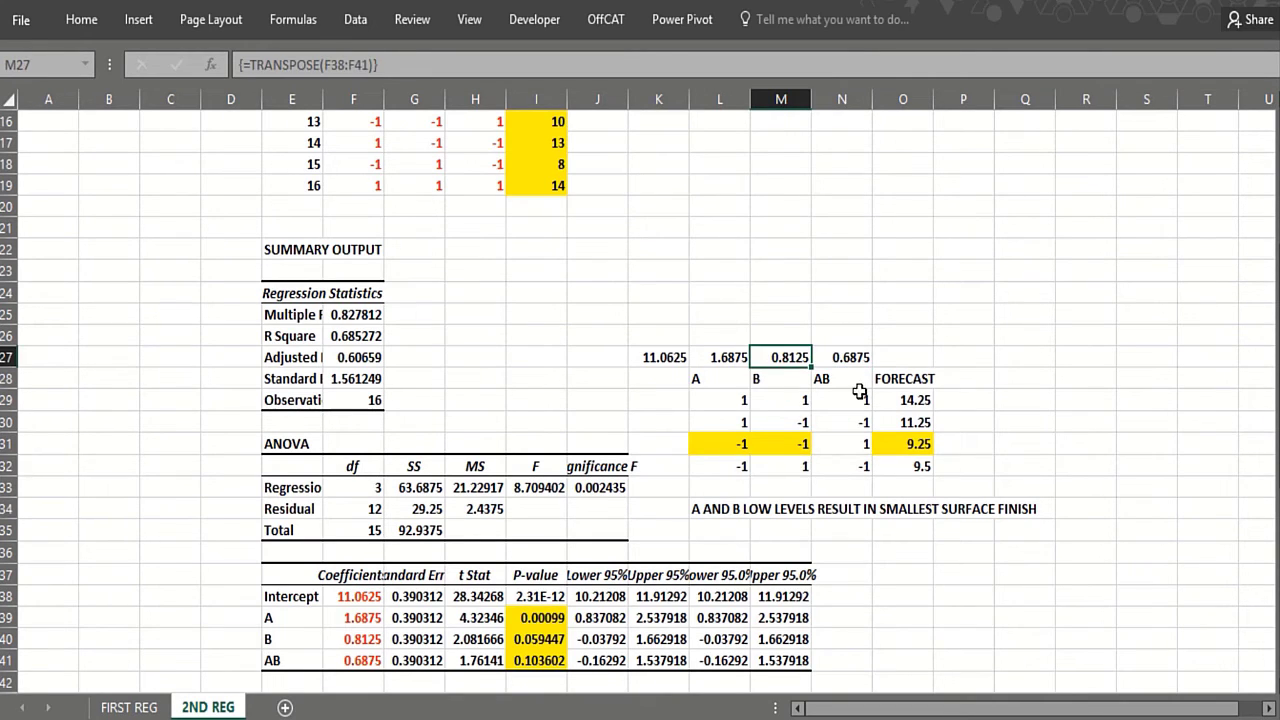
click(919, 452)
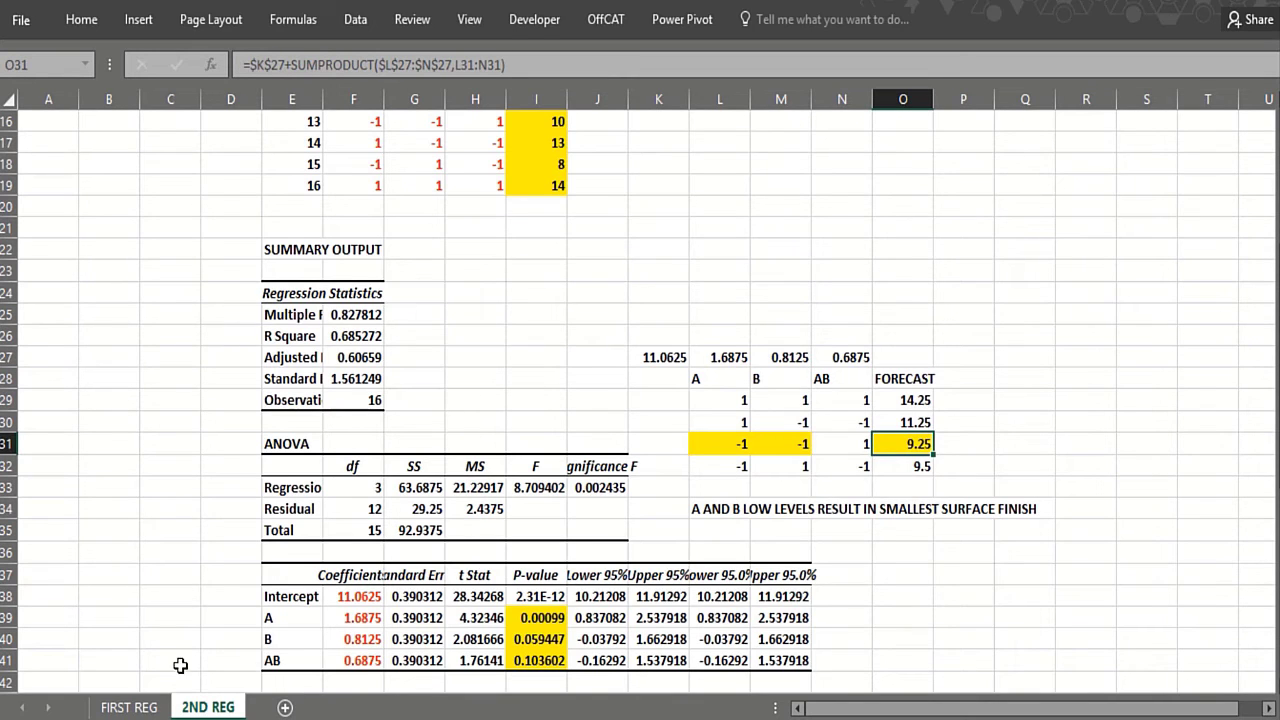
click(129, 707)
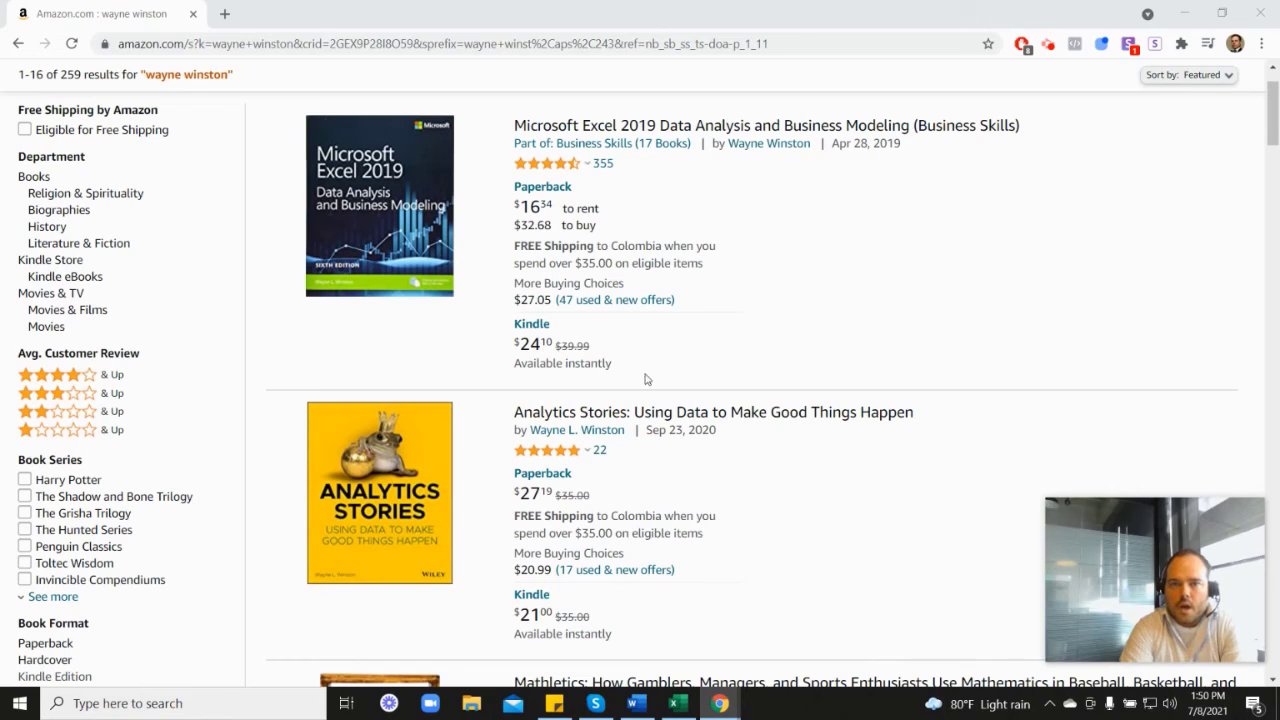
Step: Switch to the Amazon book results in Chrome and examine the author's titles, including the customer rating breakdown for Marketing Analytics
mouse_move(549, 172)
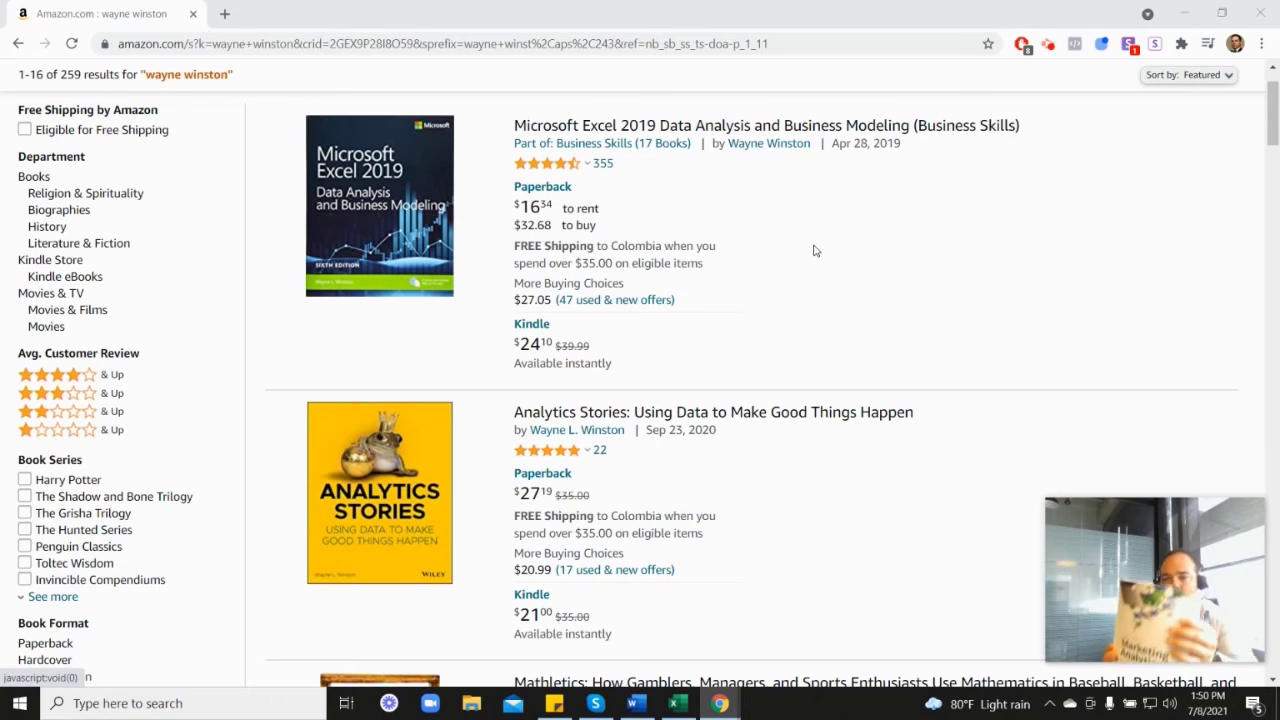
scroll(1134, 414, down, 5)
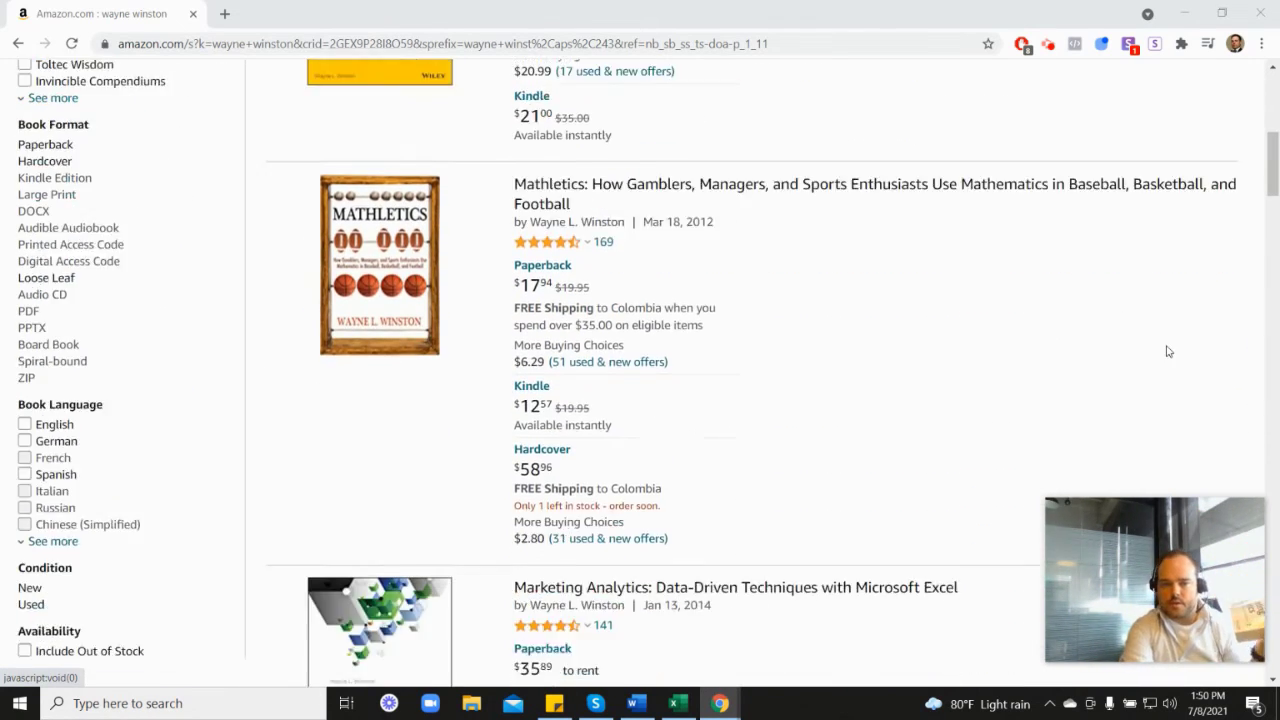
scroll(1166, 351, down, 3)
mouse_move(566, 376)
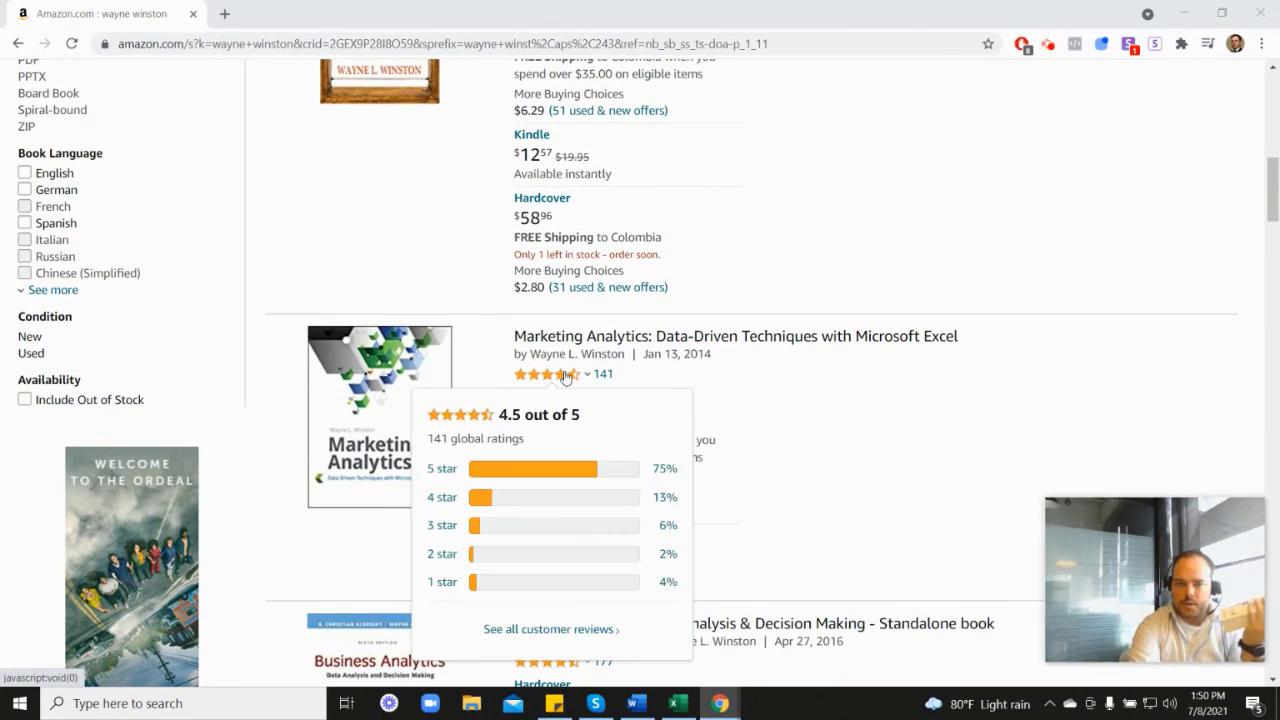
scroll(744, 380, up, 6)
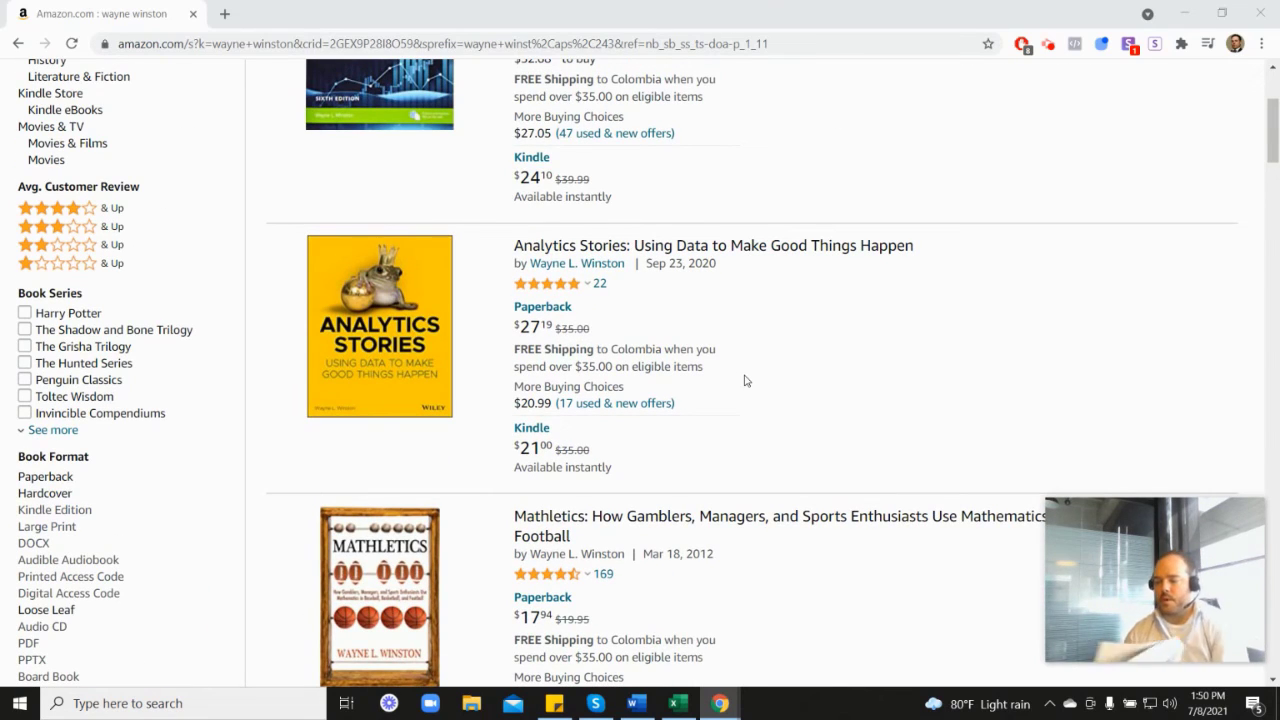